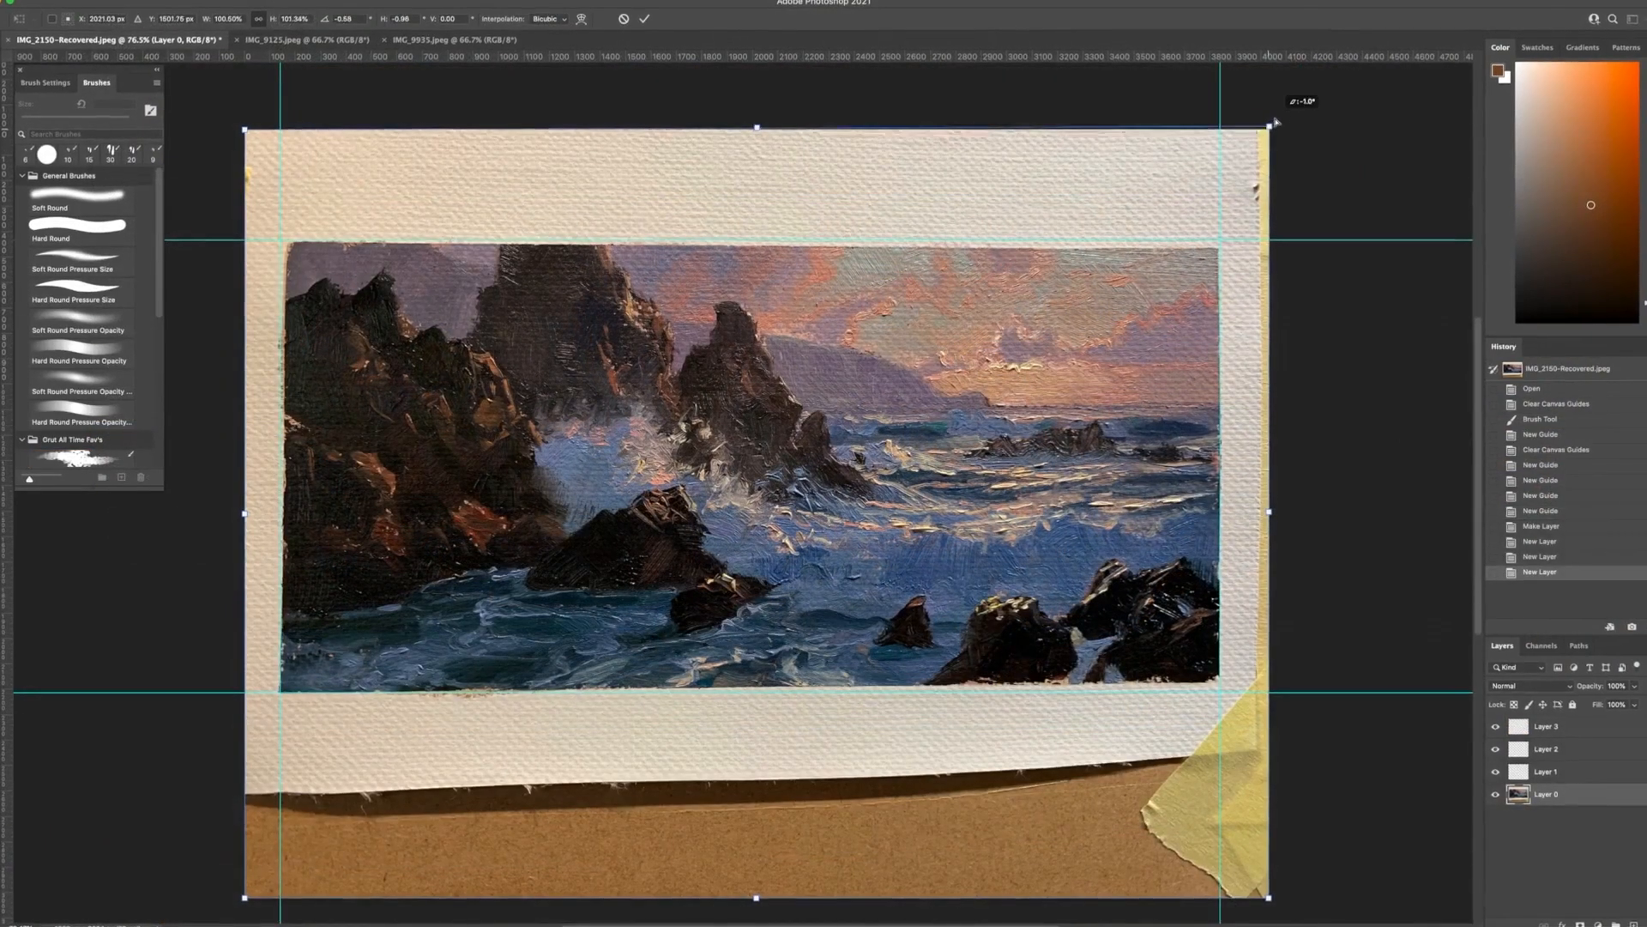
Distort the painting photo by its corners and edges until the painted area squares up with the guides
left_click_drag(1276, 129, 1277, 112)
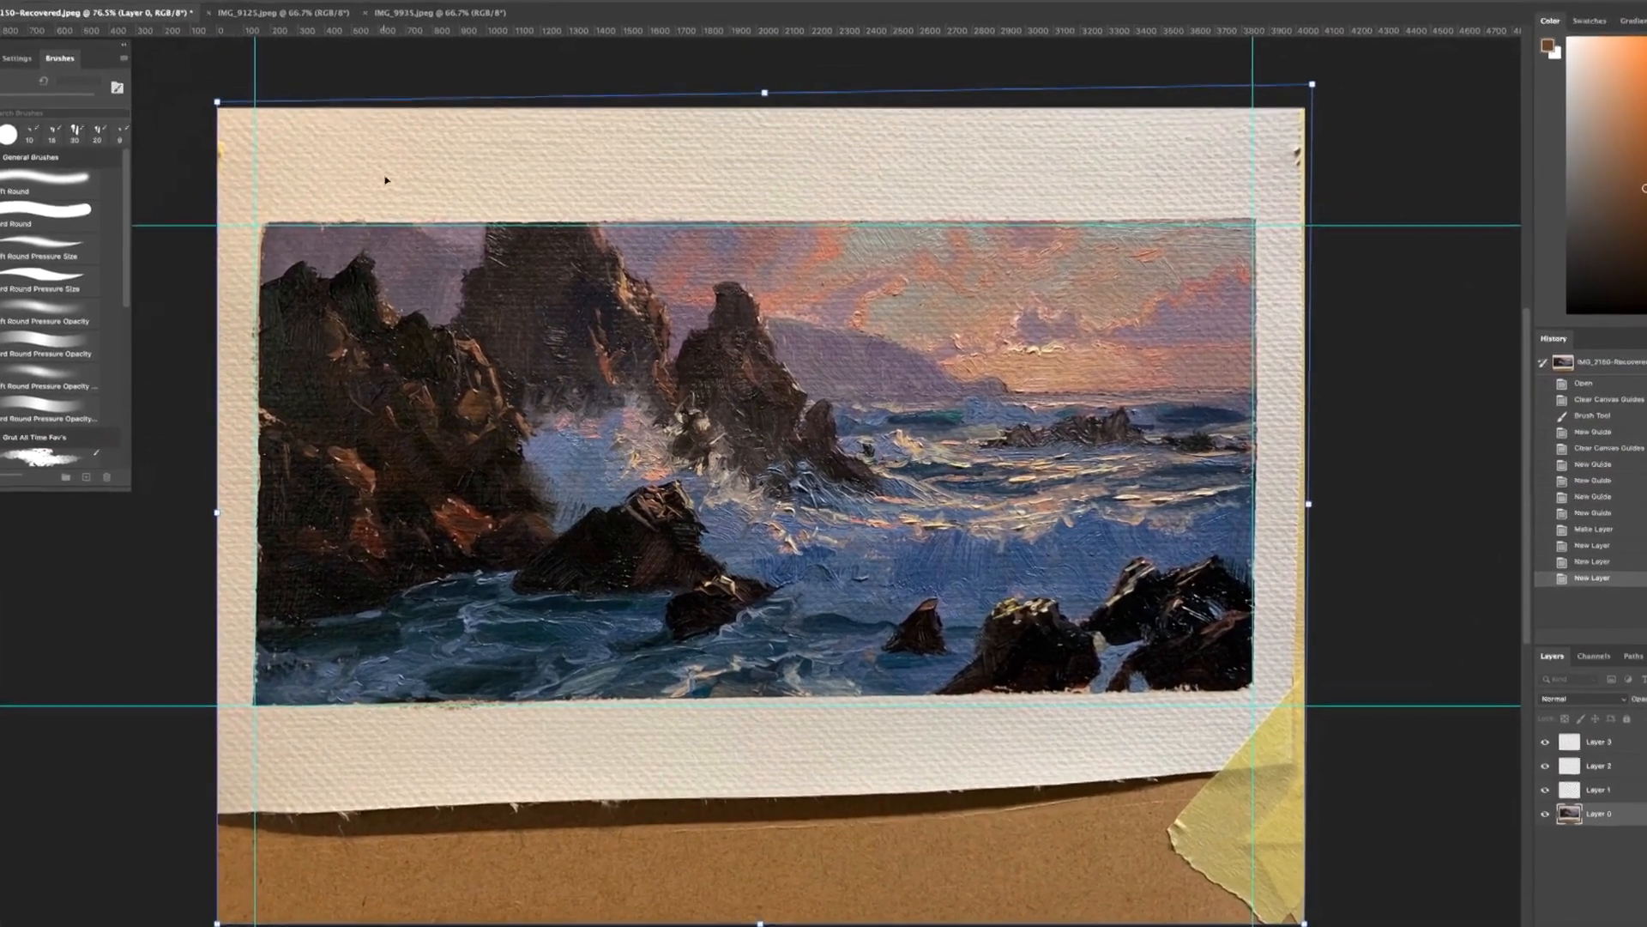
left_click_drag(214, 100, 179, 79)
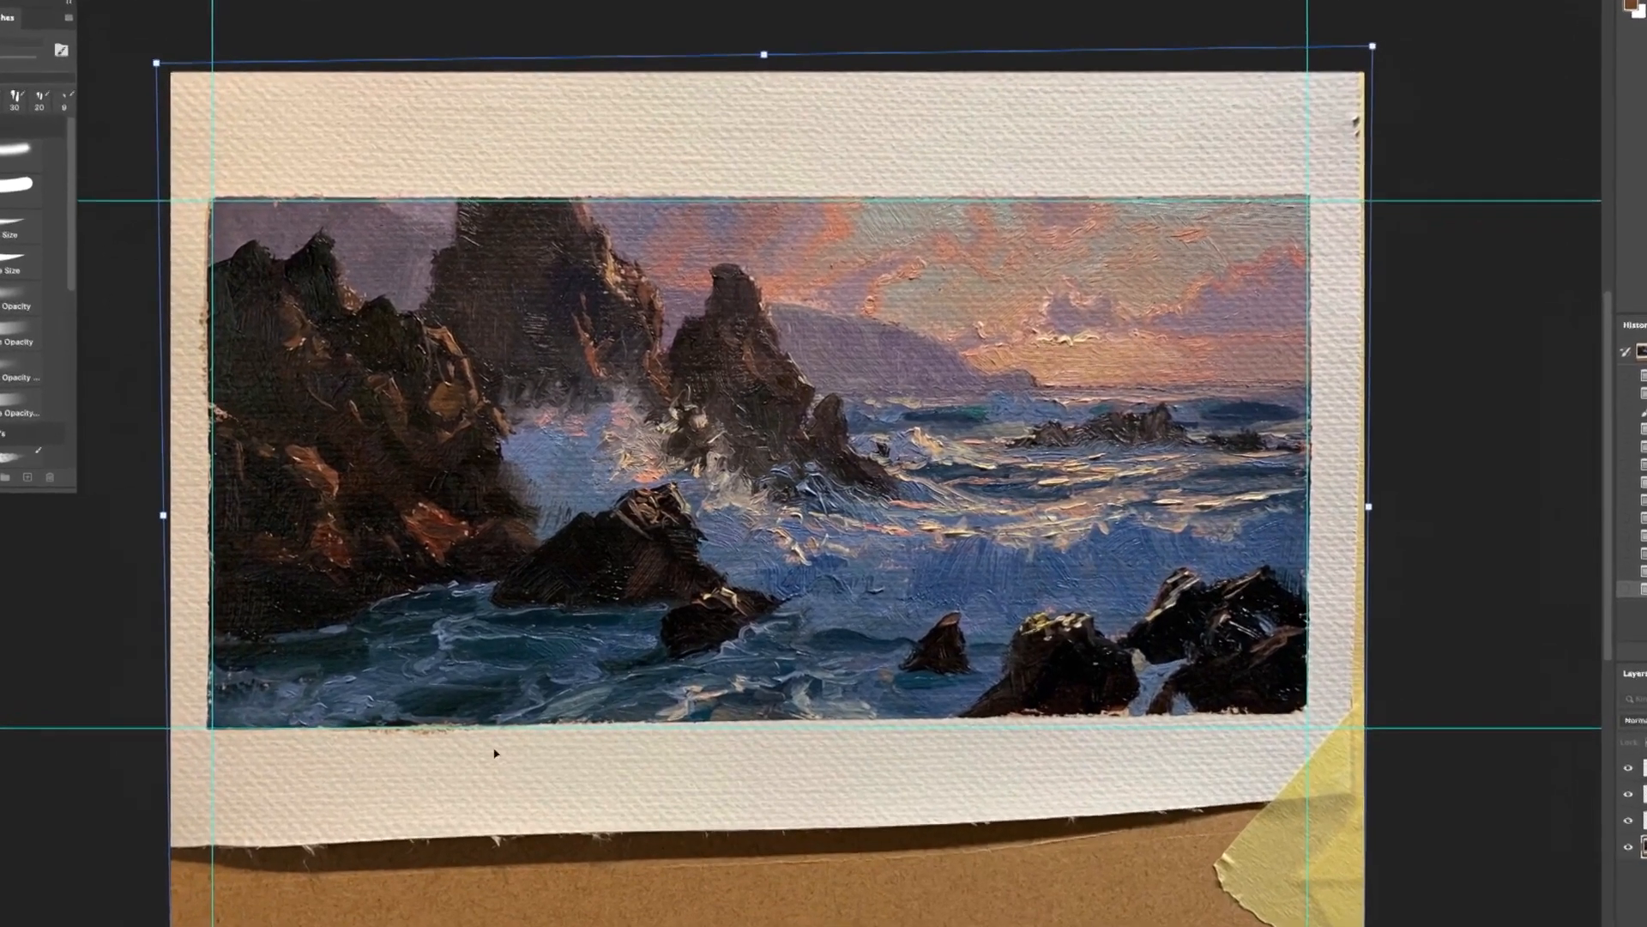
key("ctrl+minus")
left_click_drag(769, 891, 769, 906)
left_click_drag(268, 903, 251, 919)
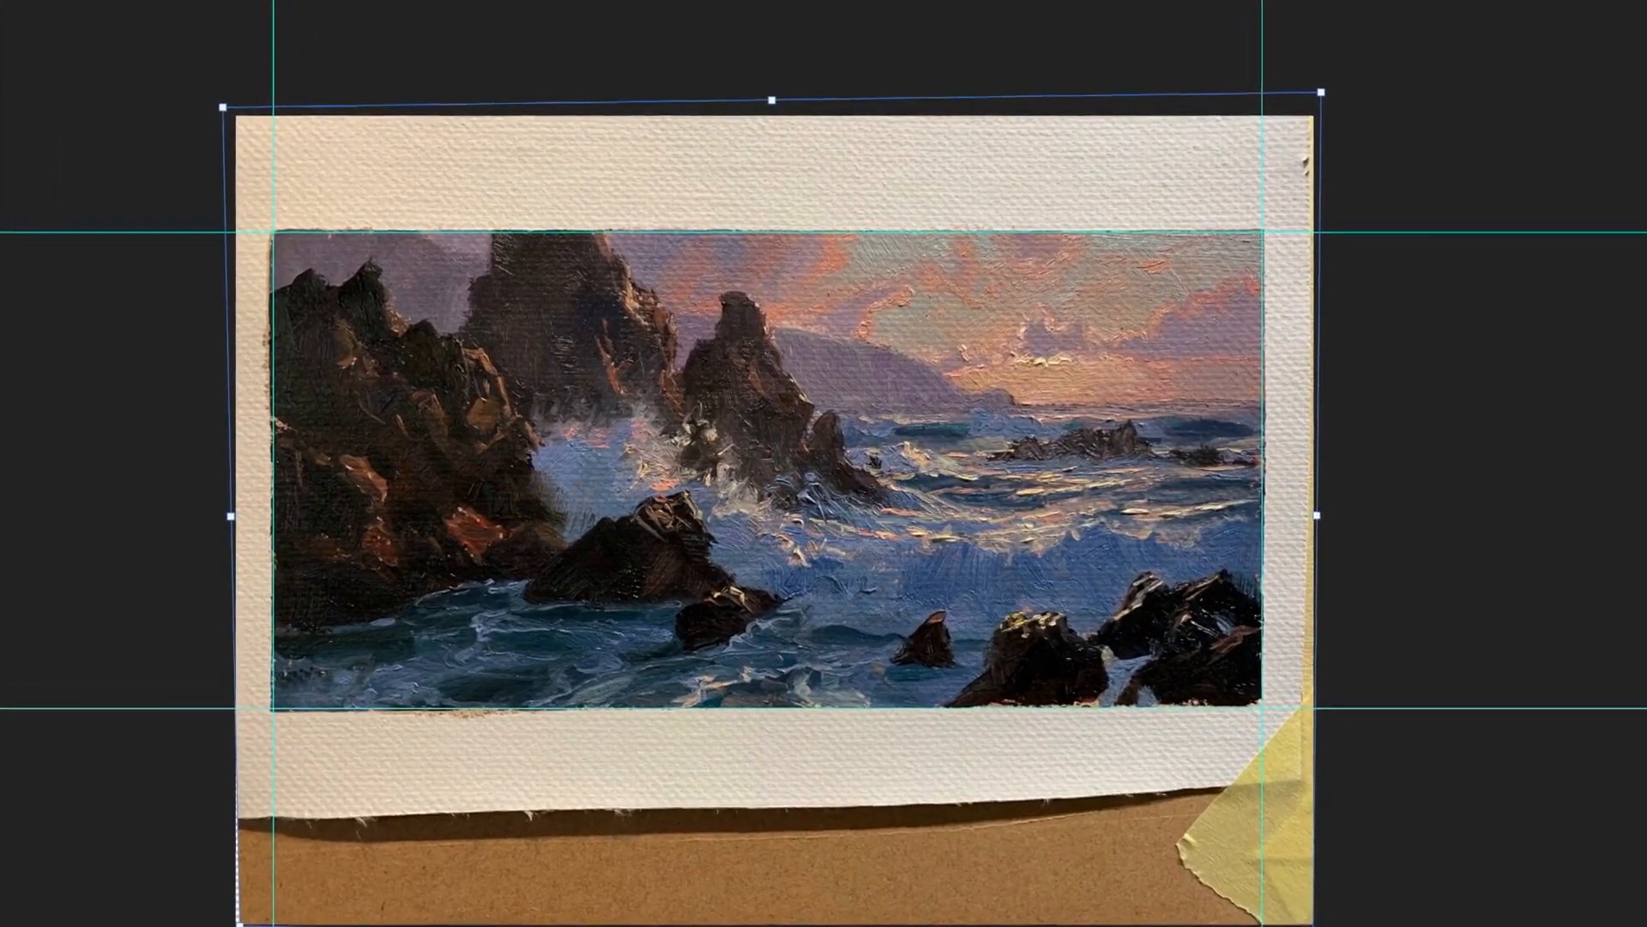
left_click_drag(1299, 925, 1303, 926)
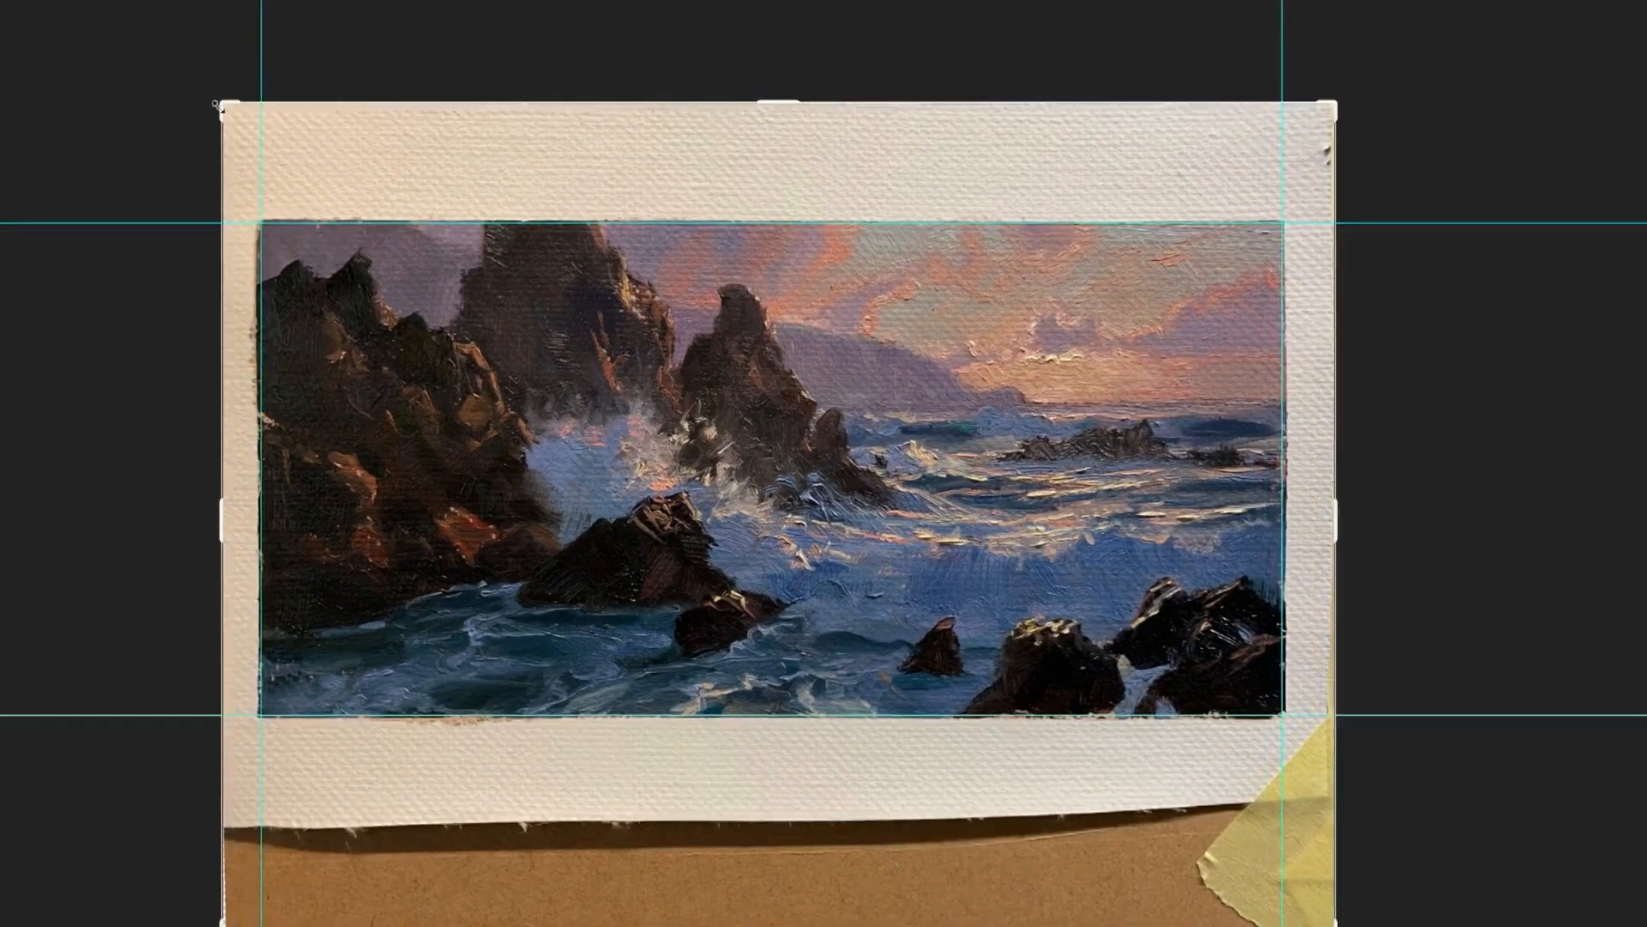
Crop the image to the guides so only the painted seascape is kept, without the paper border
left_click_drag(223, 104, 249, 146)
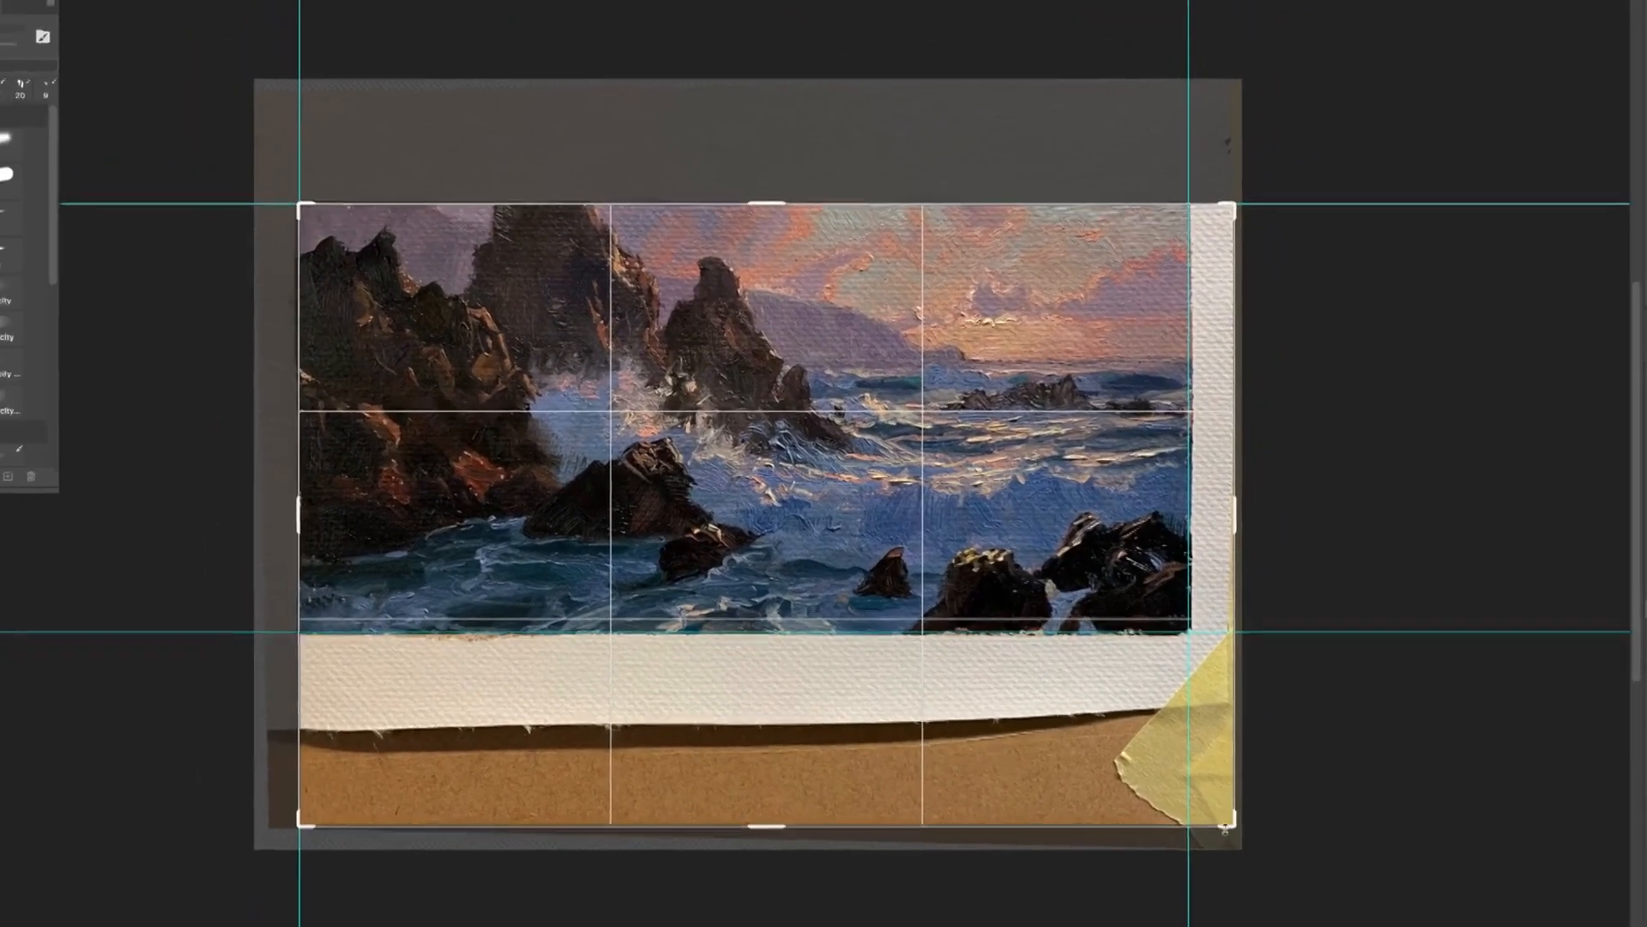
left_click_drag(1205, 817, 1170, 625)
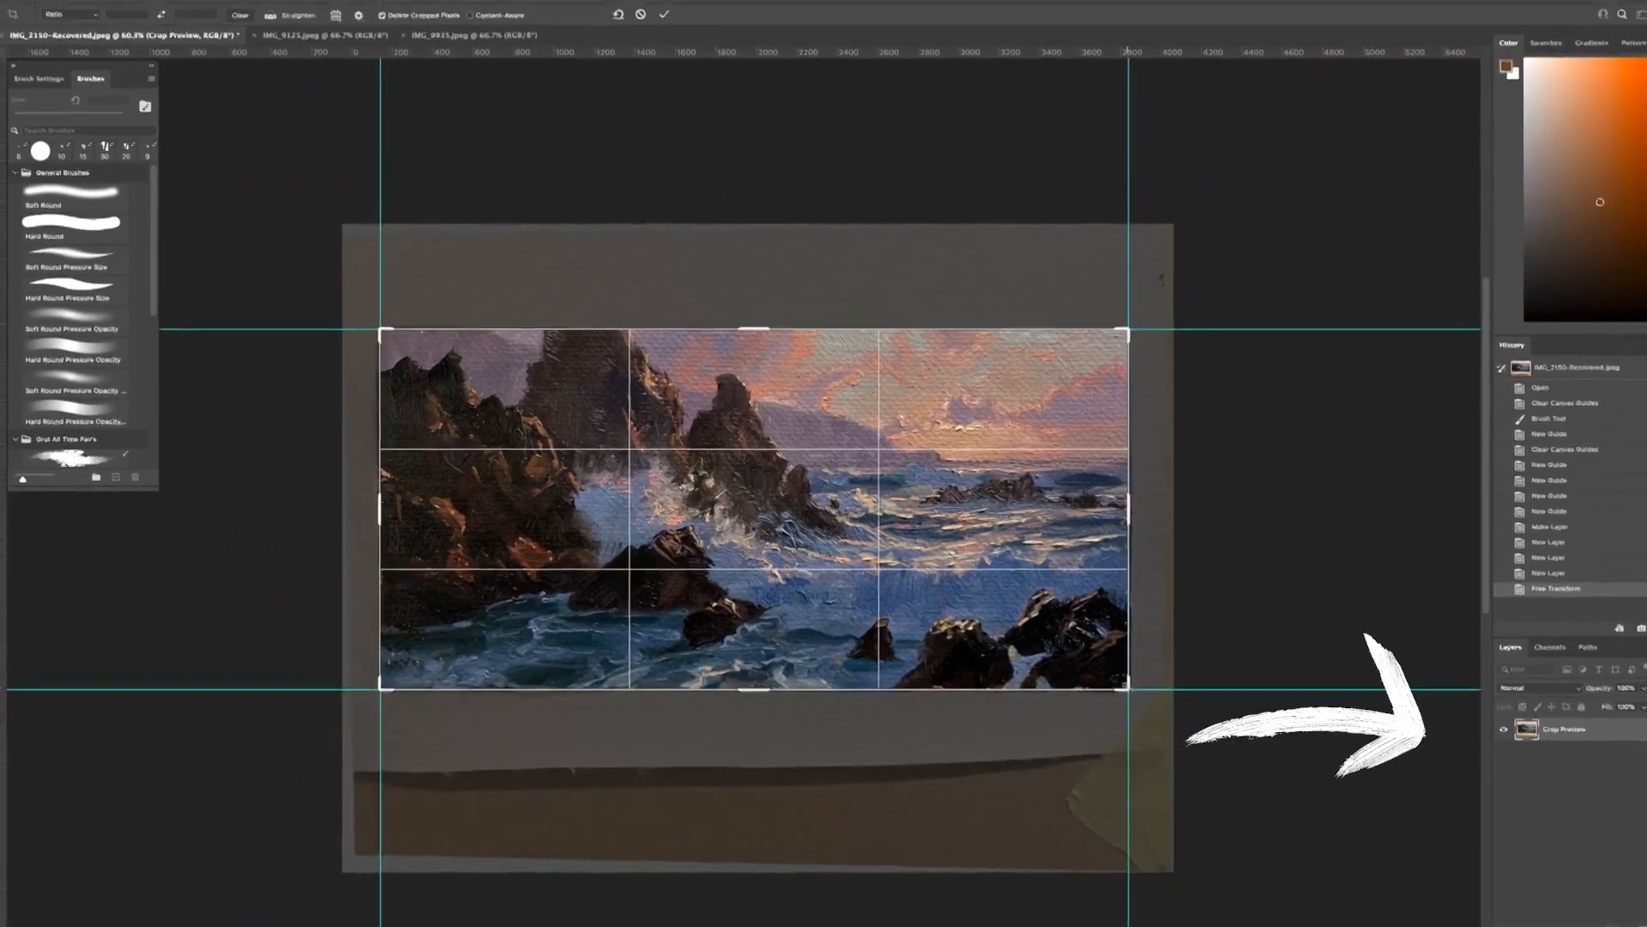
key("Return")
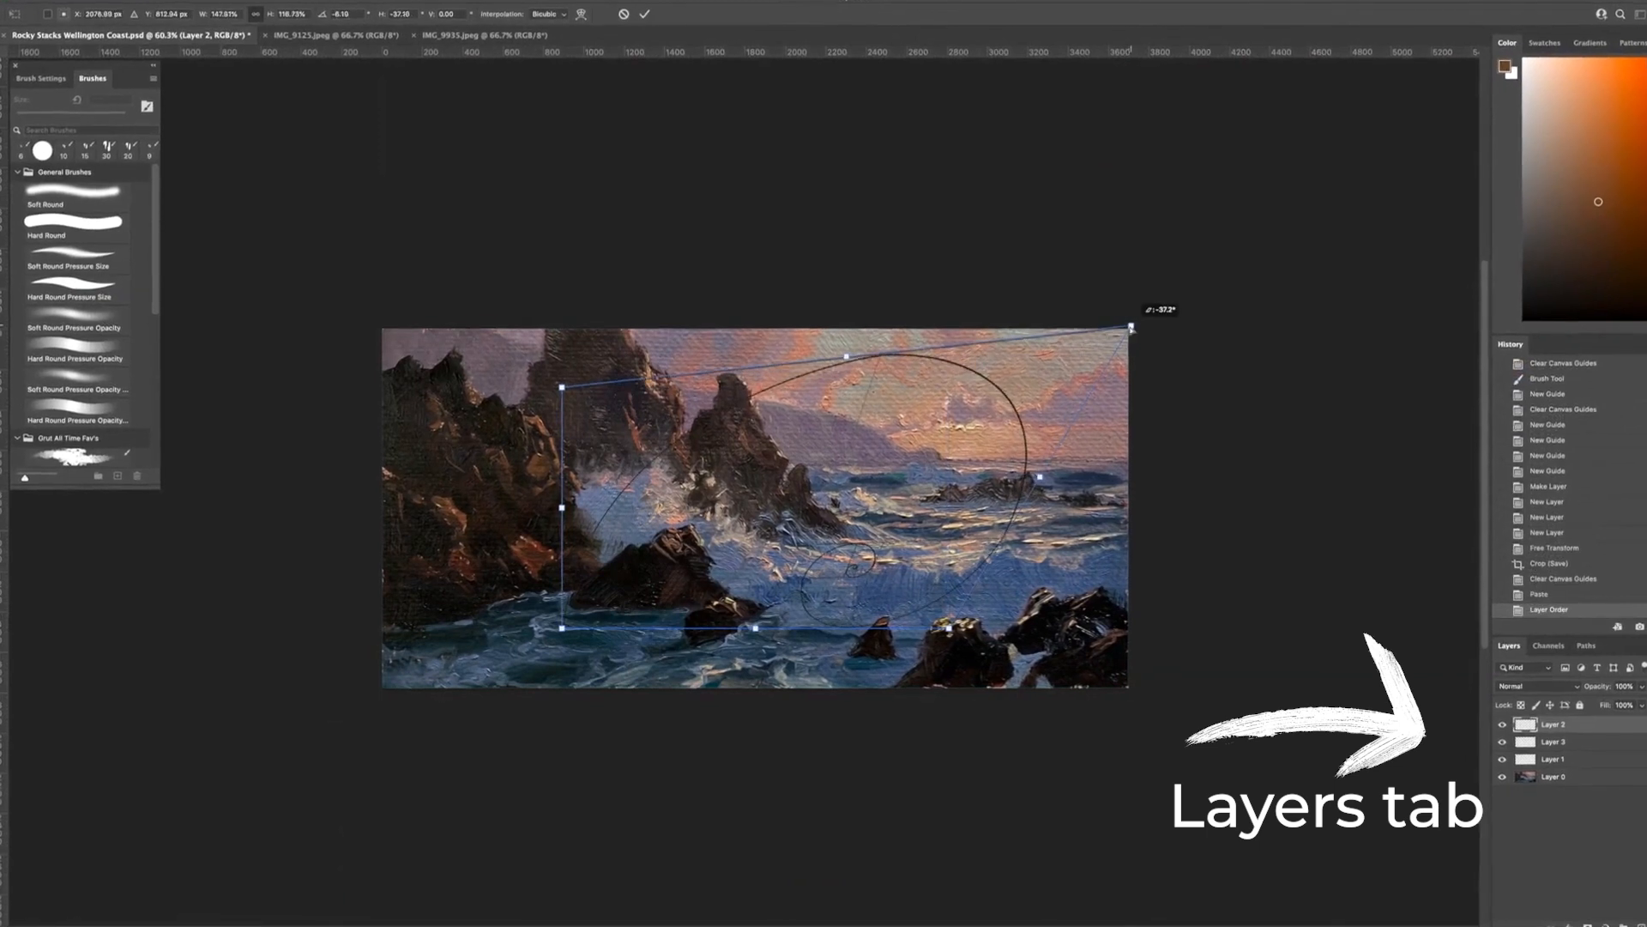
Distort the golden spiral overlay by its corners so it fills the whole cropped canvas
left_click_drag(948, 628, 1129, 690)
mouse_move(557, 628)
left_mouse_down()
mouse_move(451, 644)
mouse_move(363, 696)
left_mouse_up()
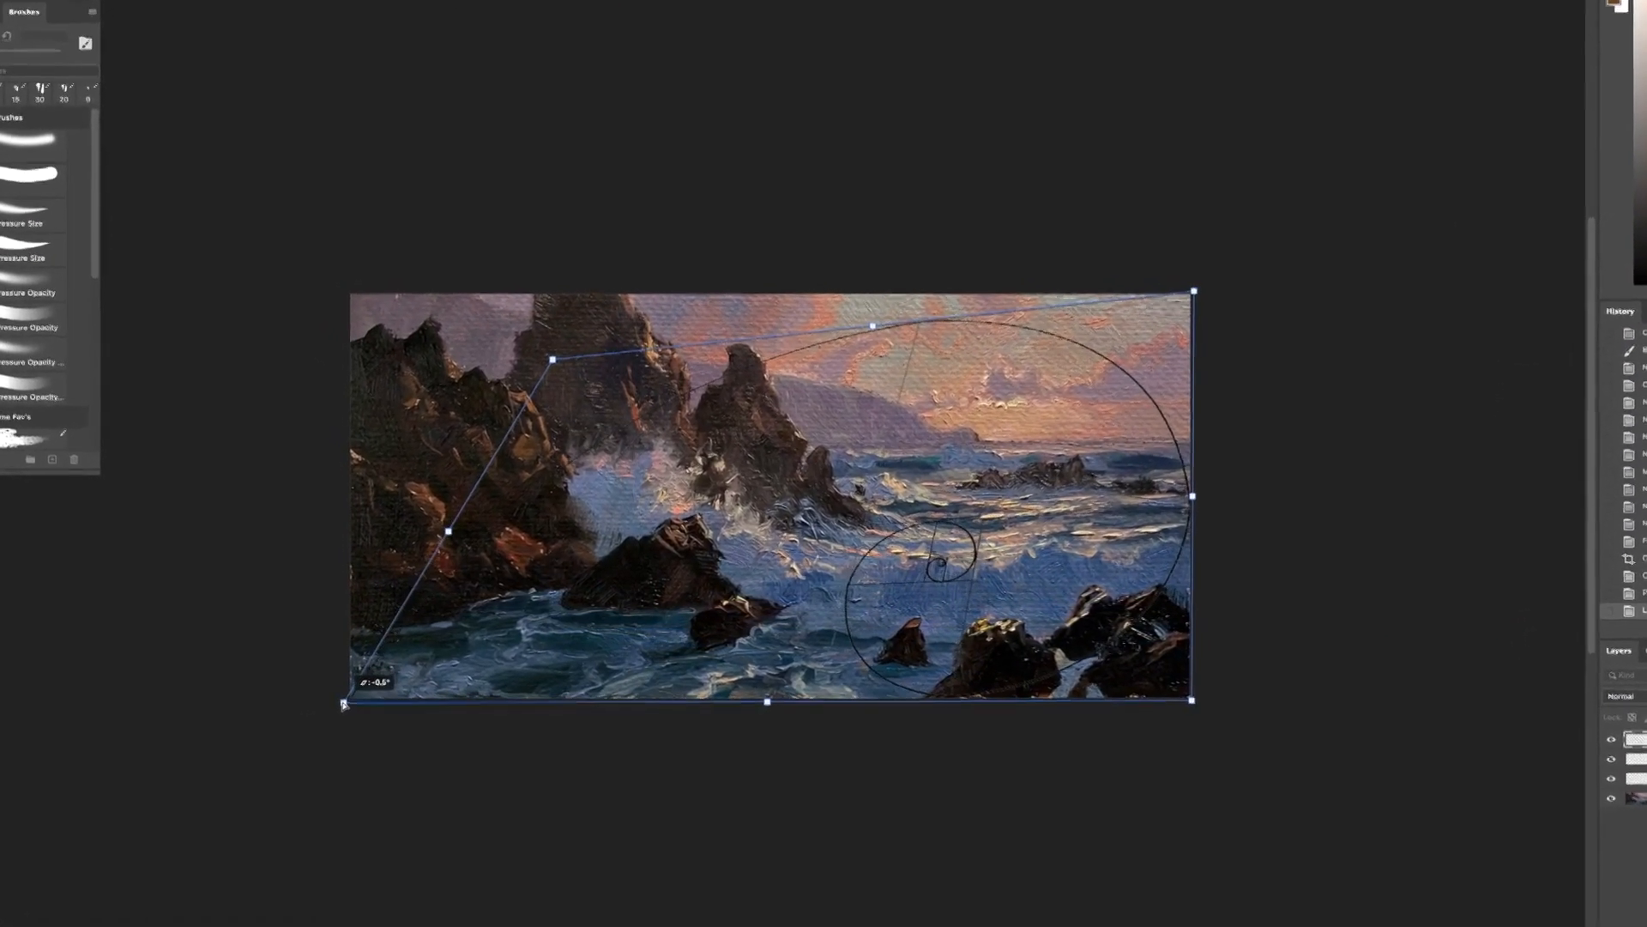
left_click_drag(553, 358, 350, 294)
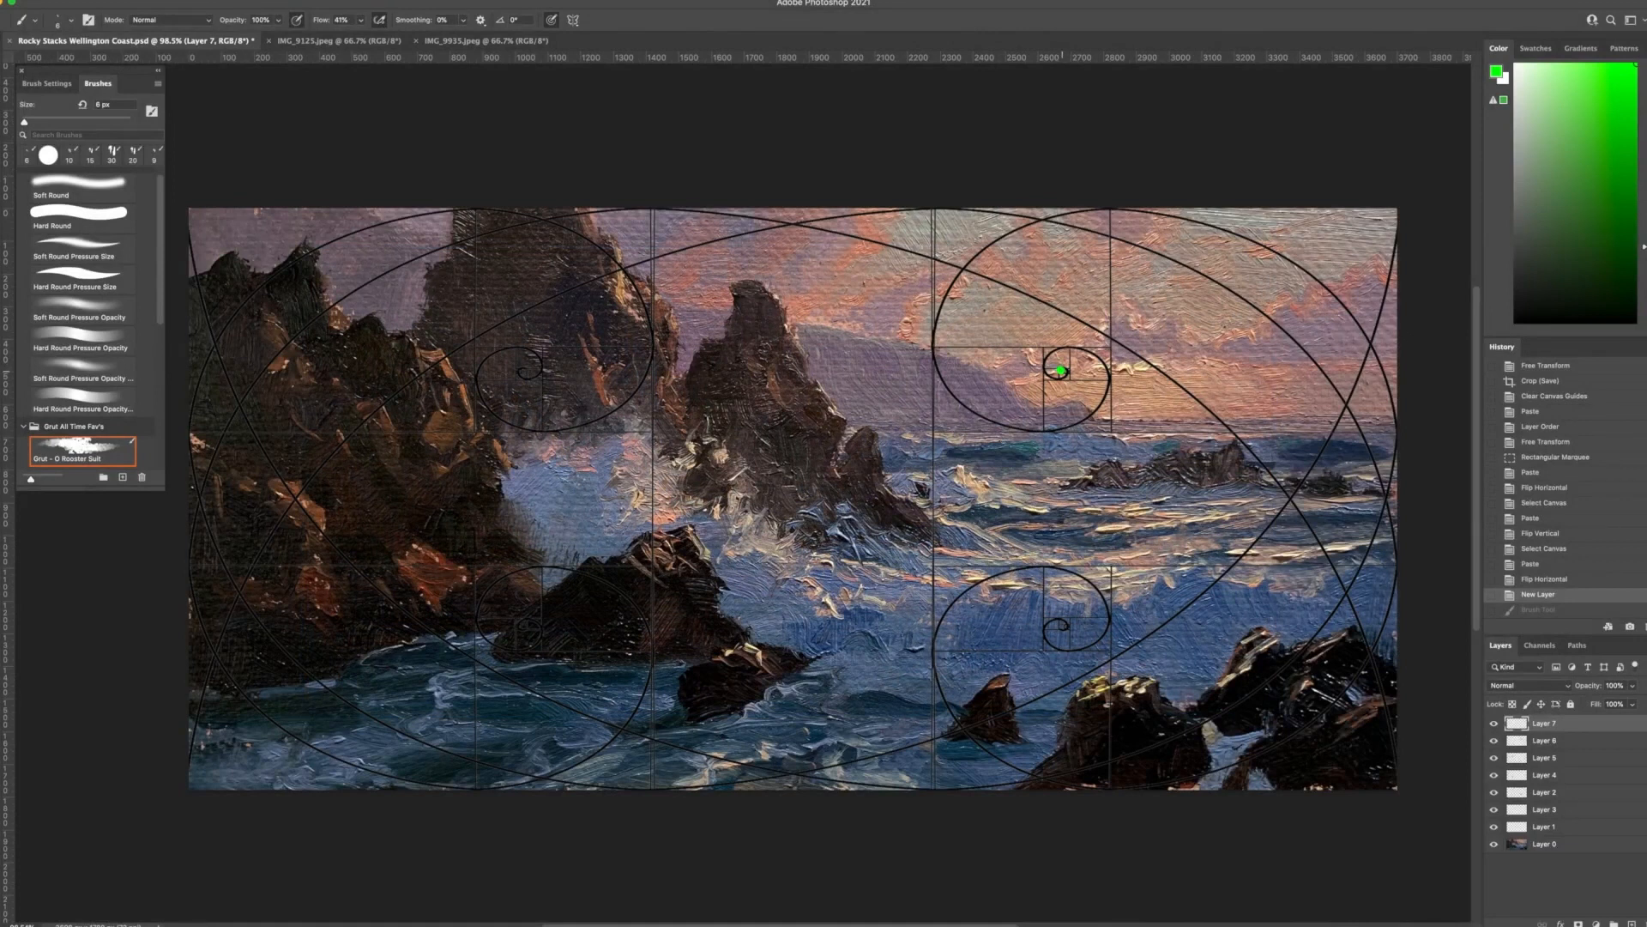
Mark the upper-right spiral's centre with a green dot and trace the horizon and key vertical guide lines in orange
left_click(1062, 370)
left_click_drag(1645, 247, 1645, 301)
left_click_drag(191, 431, 1069, 431)
left_click_drag(1397, 431, 1397, 431)
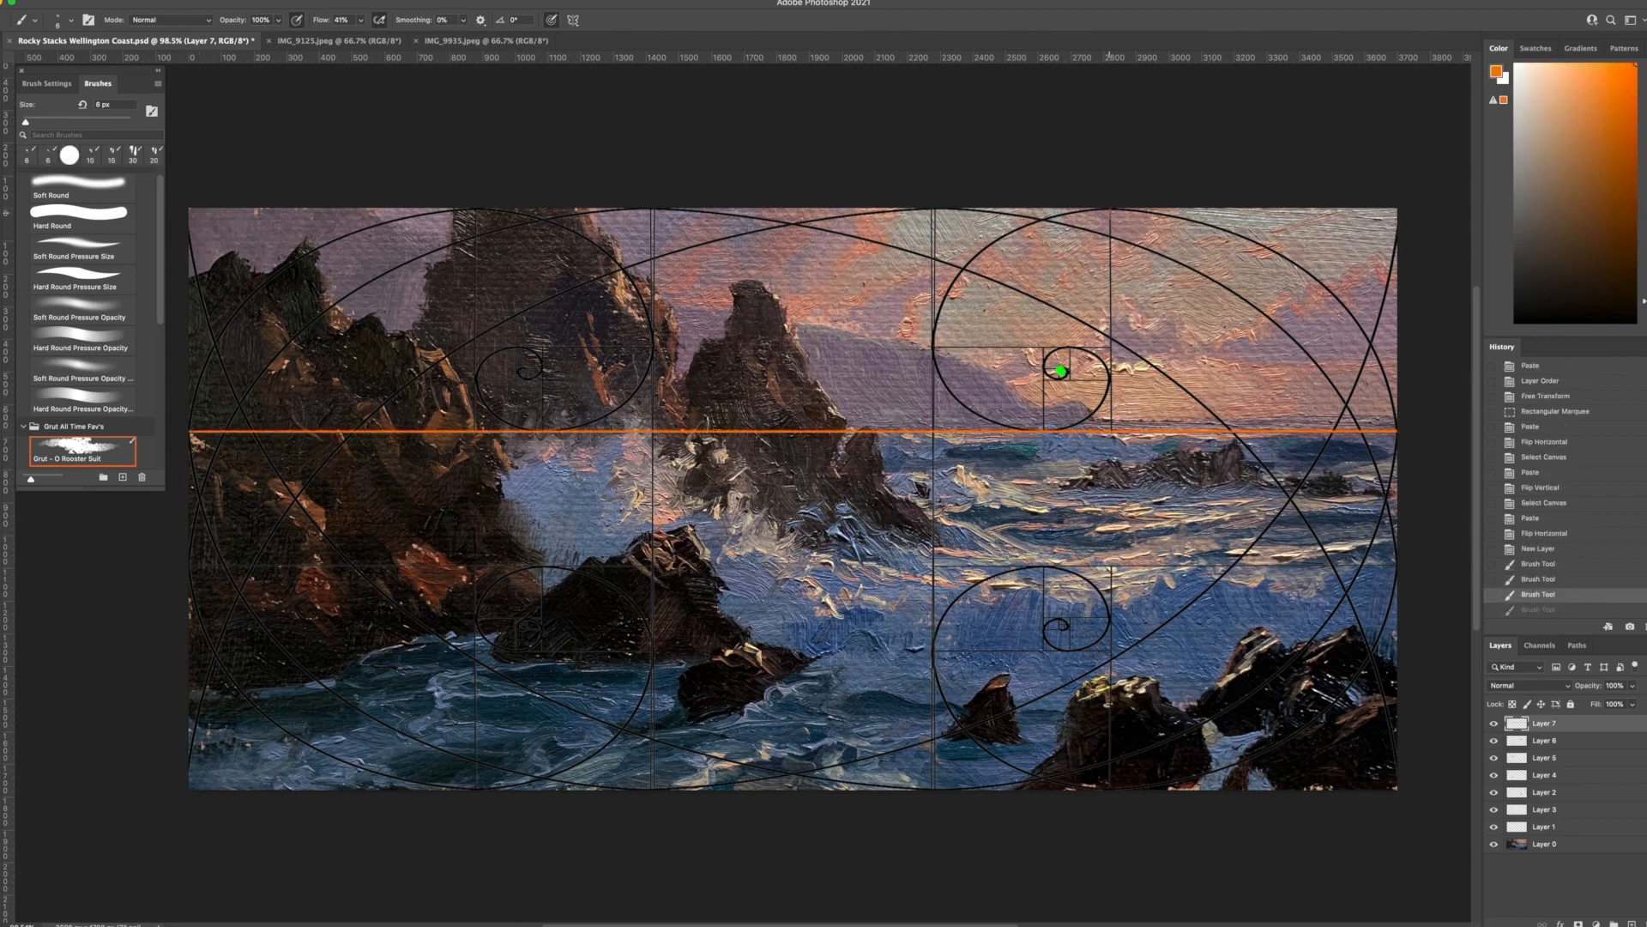
left_click_drag(1084, 791, 1084, 791)
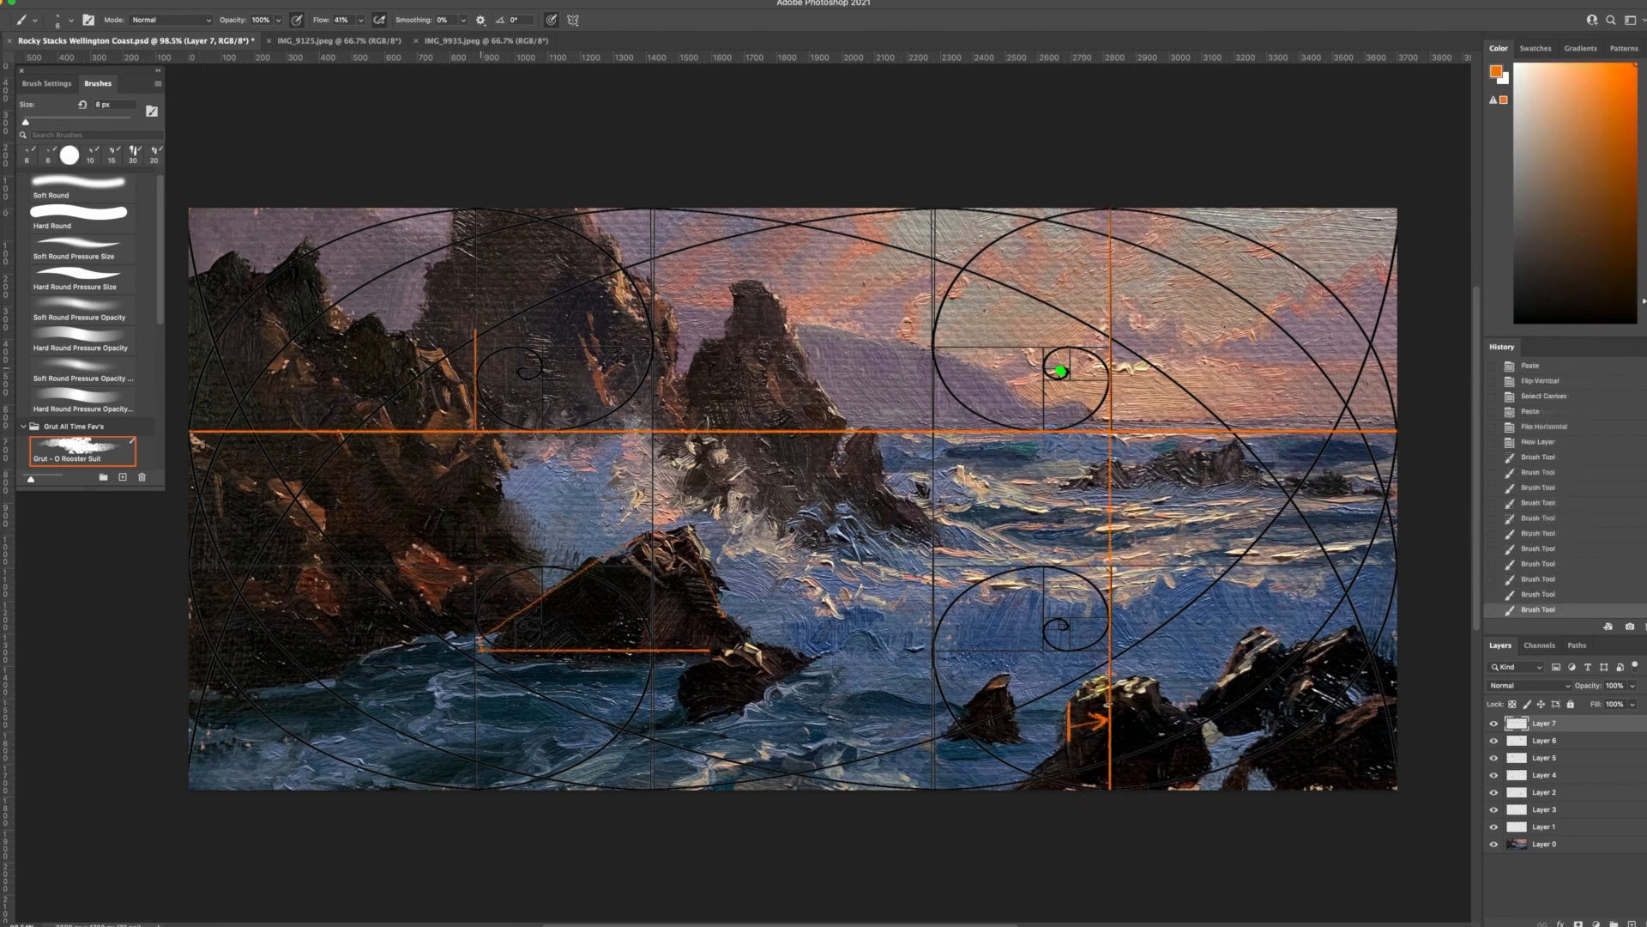
left_click_drag(654, 425, 655, 428)
Enlarge the brush and block in a taller dark rock mass over the upper-left cliff
key("]")
key("]")
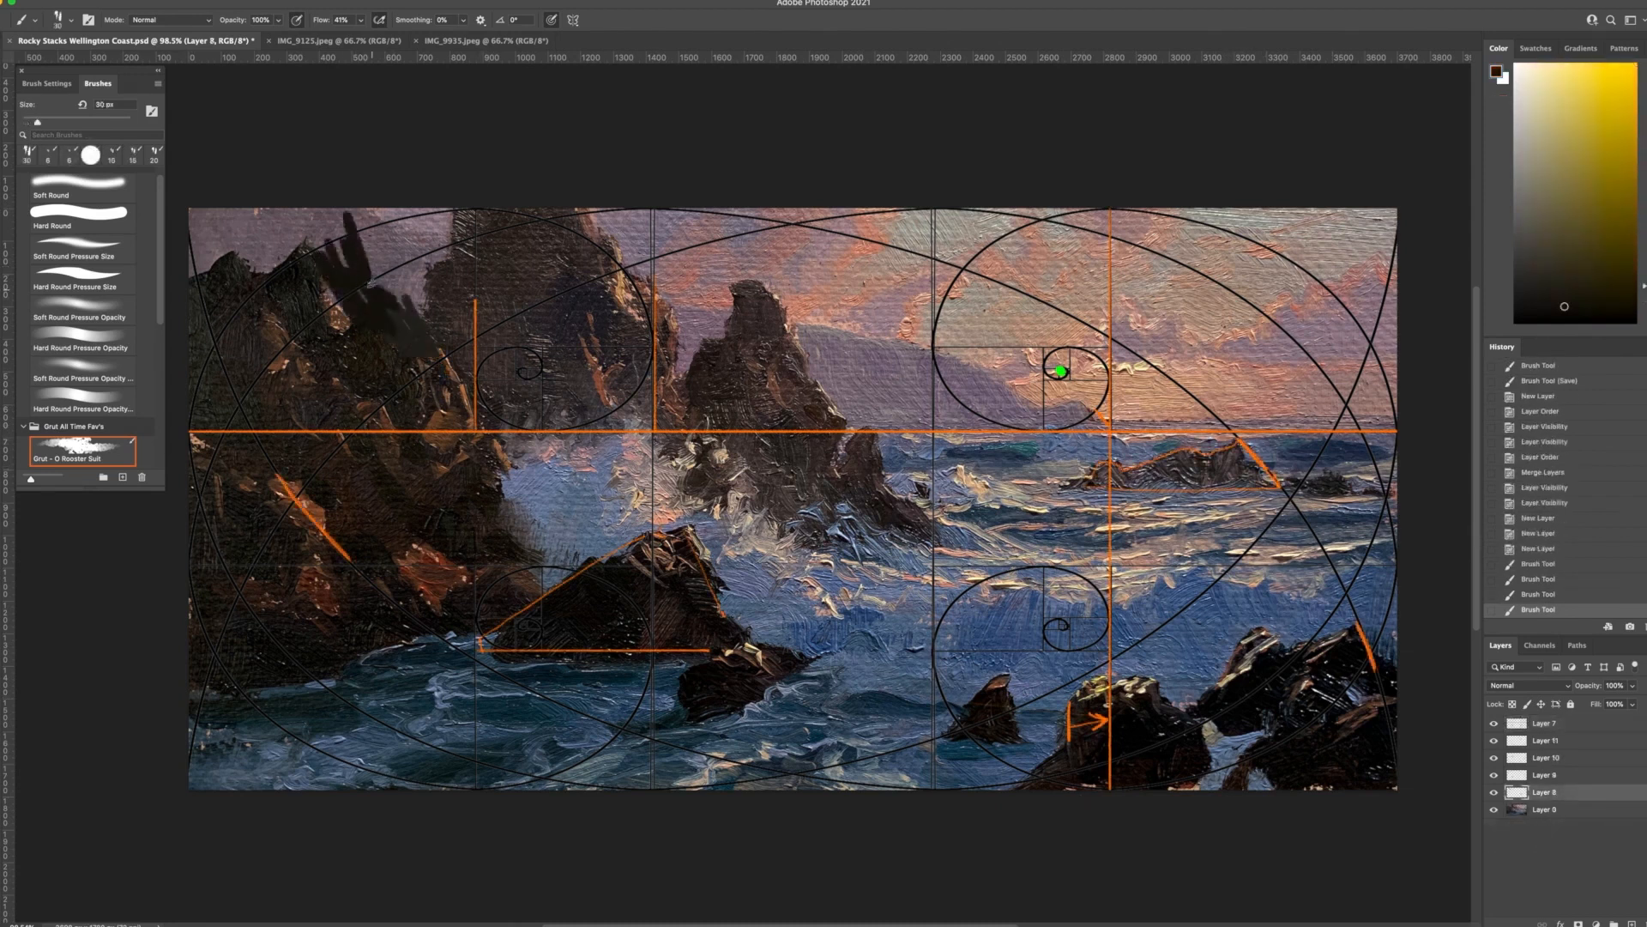
left_click_drag(364, 279, 300, 219)
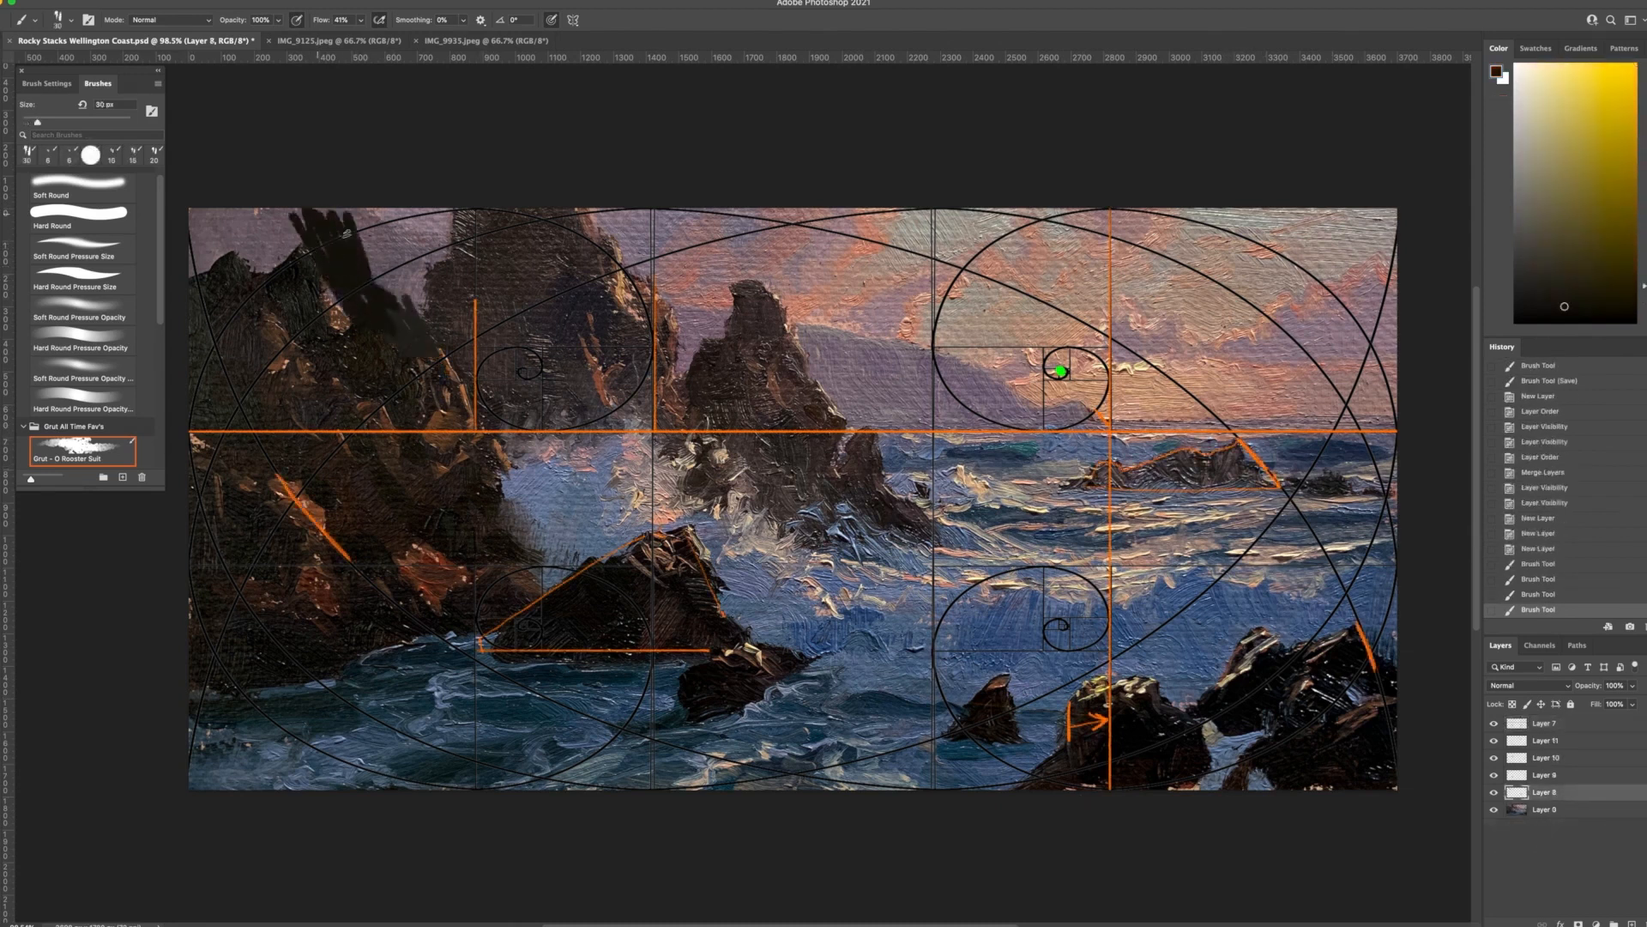
left_click_drag(416, 326, 468, 404)
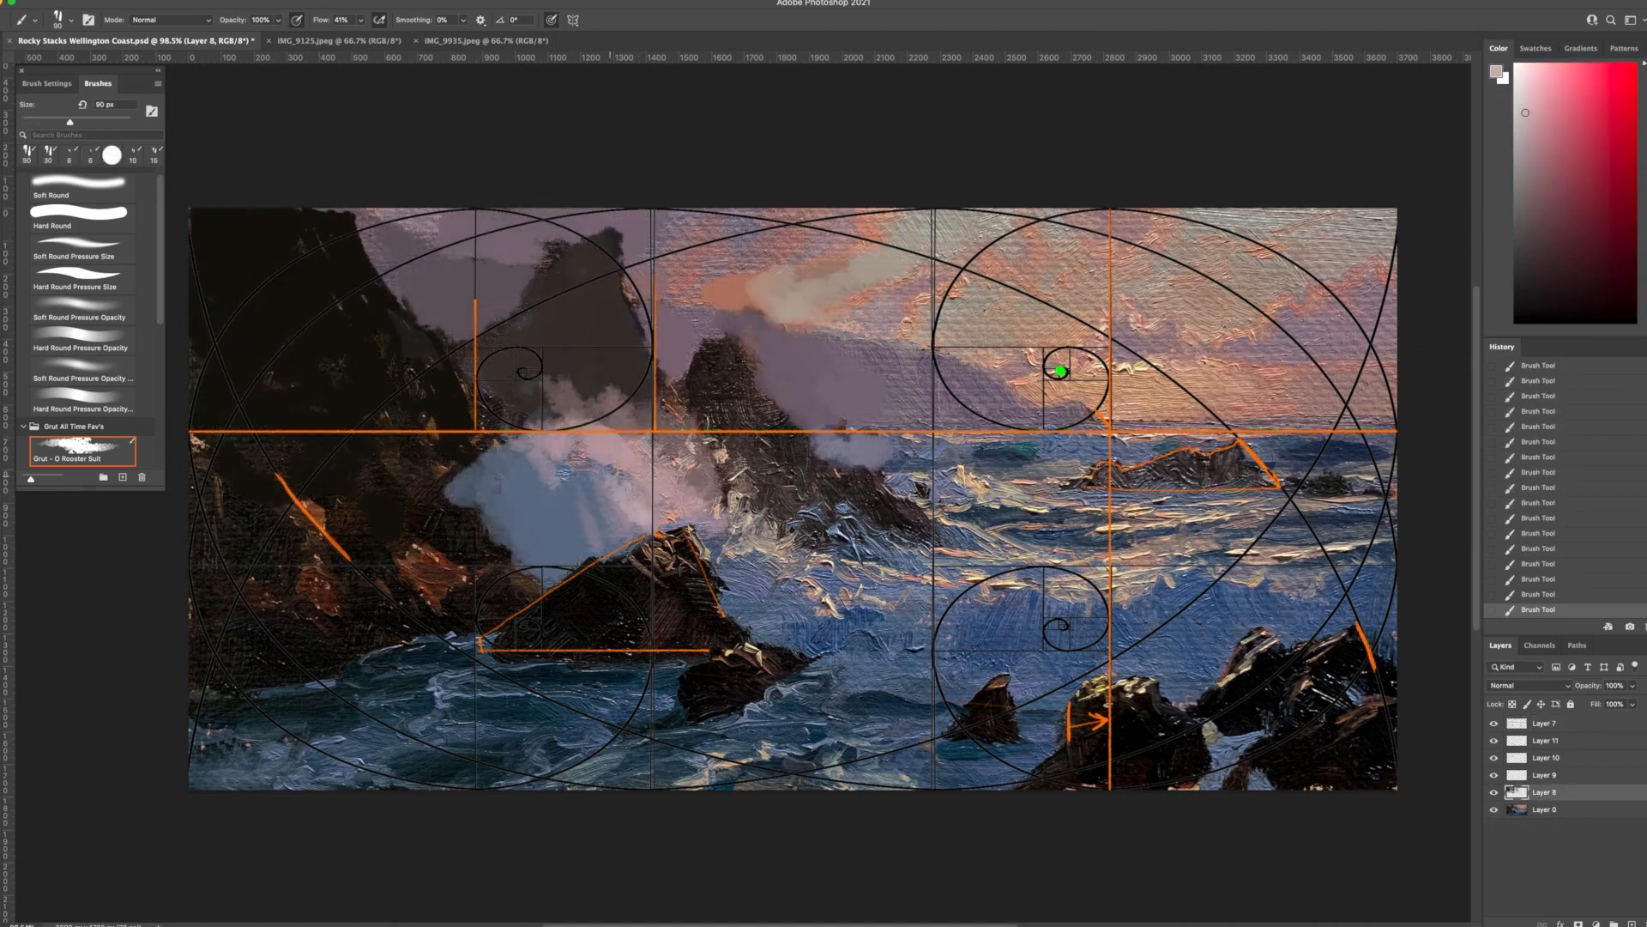
Paint pale sea spray around the central rocks and light along the breaking wave, using reduced brush opacity and a larger brush
mouse_move(644, 454)
left_mouse_down()
mouse_move(725, 523)
mouse_move(630, 459)
left_mouse_up()
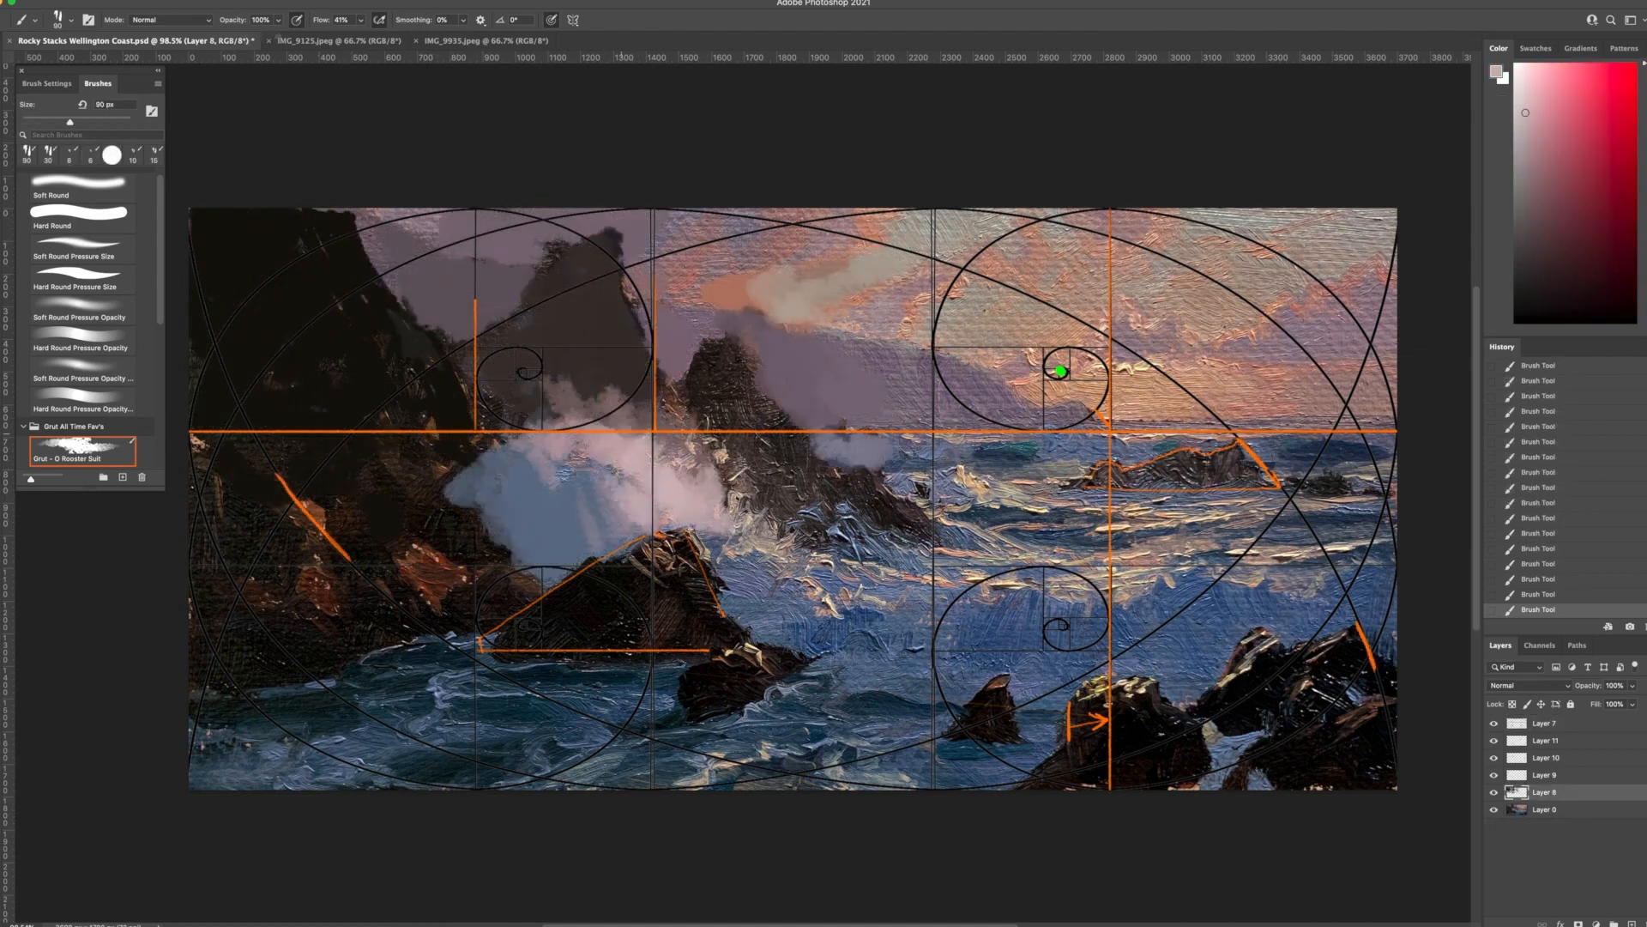
left_click_drag(725, 515, 777, 530)
left_click(278, 20)
left_click_drag(281, 37, 241, 37)
key("bracketright")
key("bracketright")
key("bracketright")
key("bracketright")
key("bracketright")
key("bracketright")
mouse_move(607, 407)
left_mouse_down()
mouse_move(619, 402)
mouse_move(540, 399)
mouse_move(755, 466)
left_mouse_up()
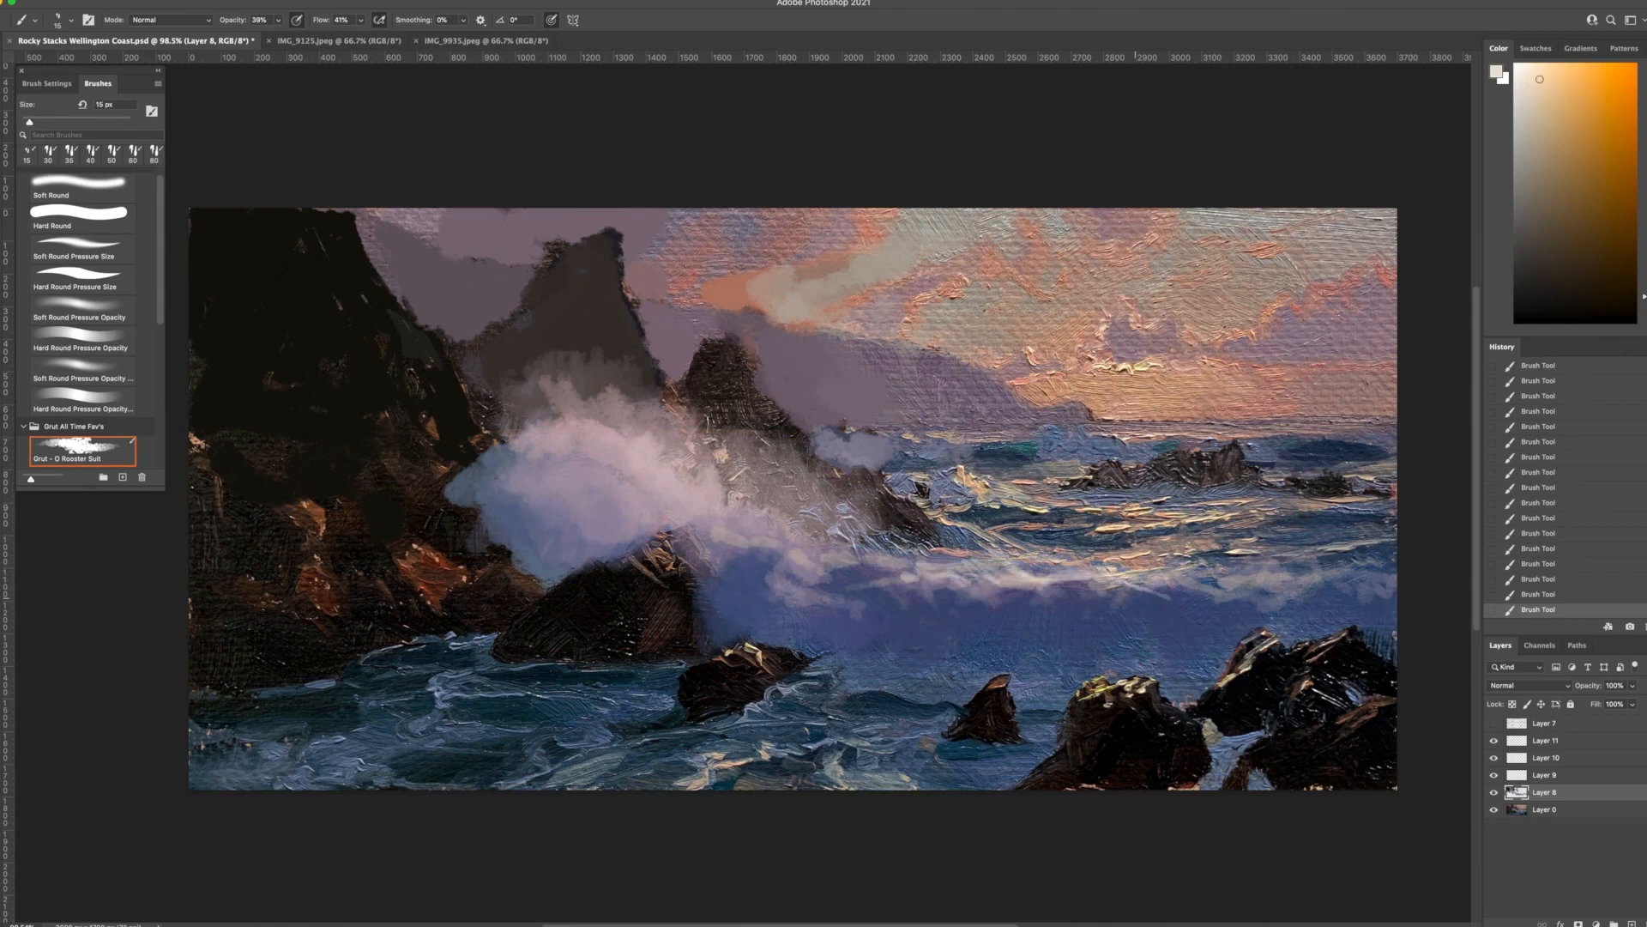
left_click_drag(1142, 591, 1195, 594)
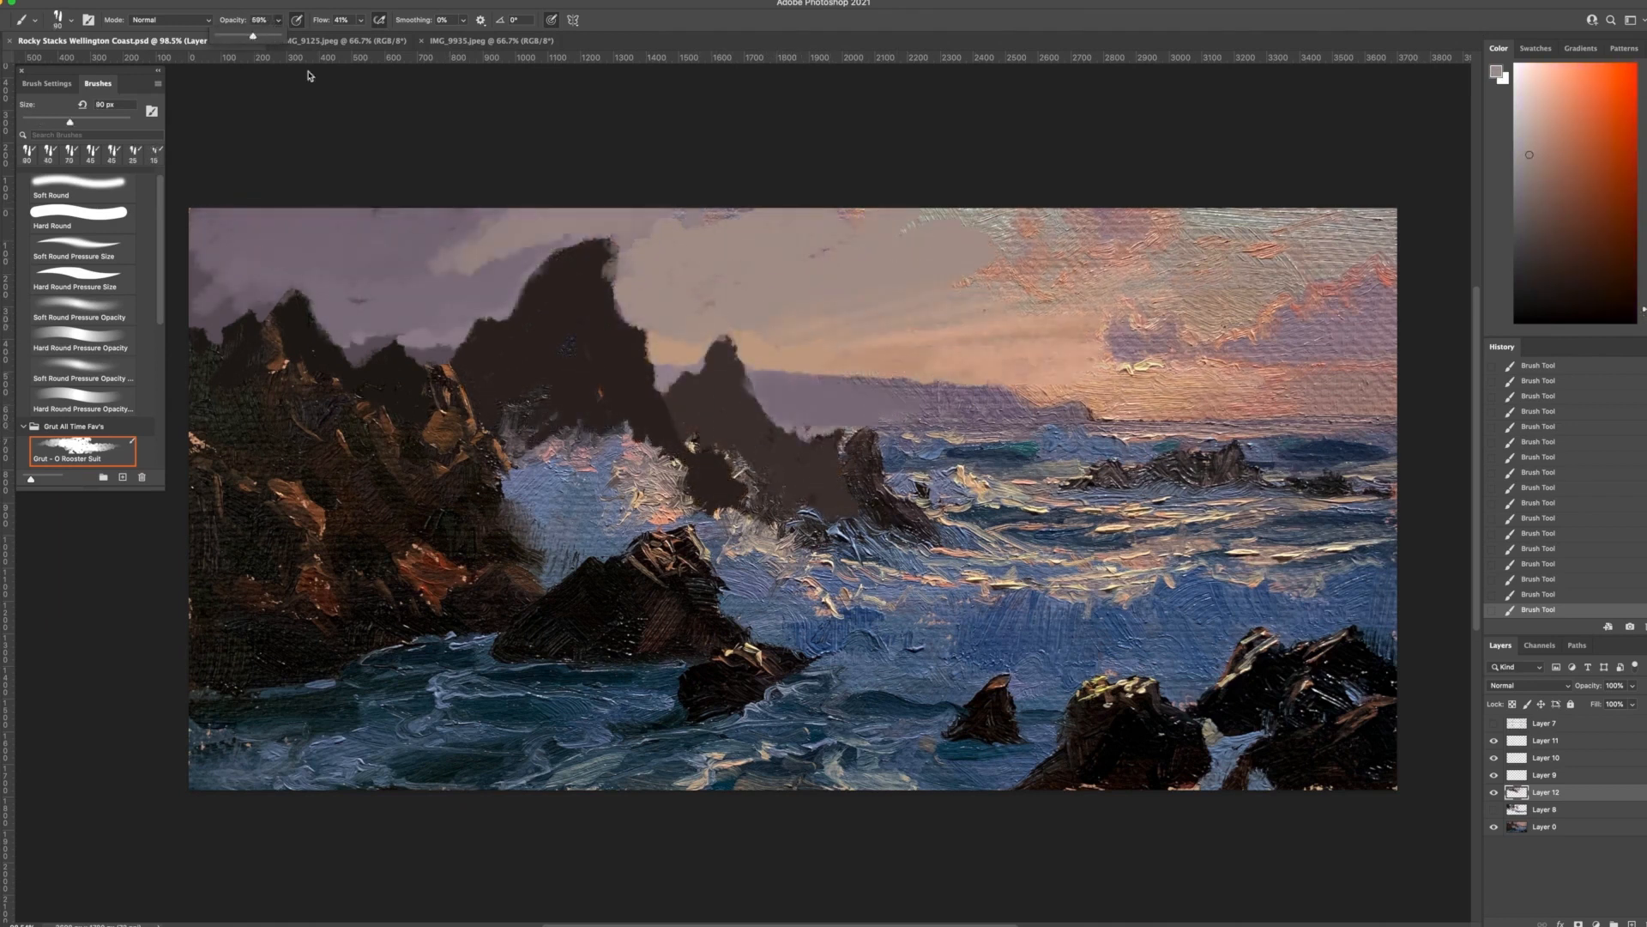
Repaint the sky behind the left rock stacks and block in a flat dark rock in the lower-left water
mouse_move(536, 256)
left_mouse_down()
mouse_move(485, 277)
mouse_move(504, 296)
mouse_move(360, 328)
left_mouse_up()
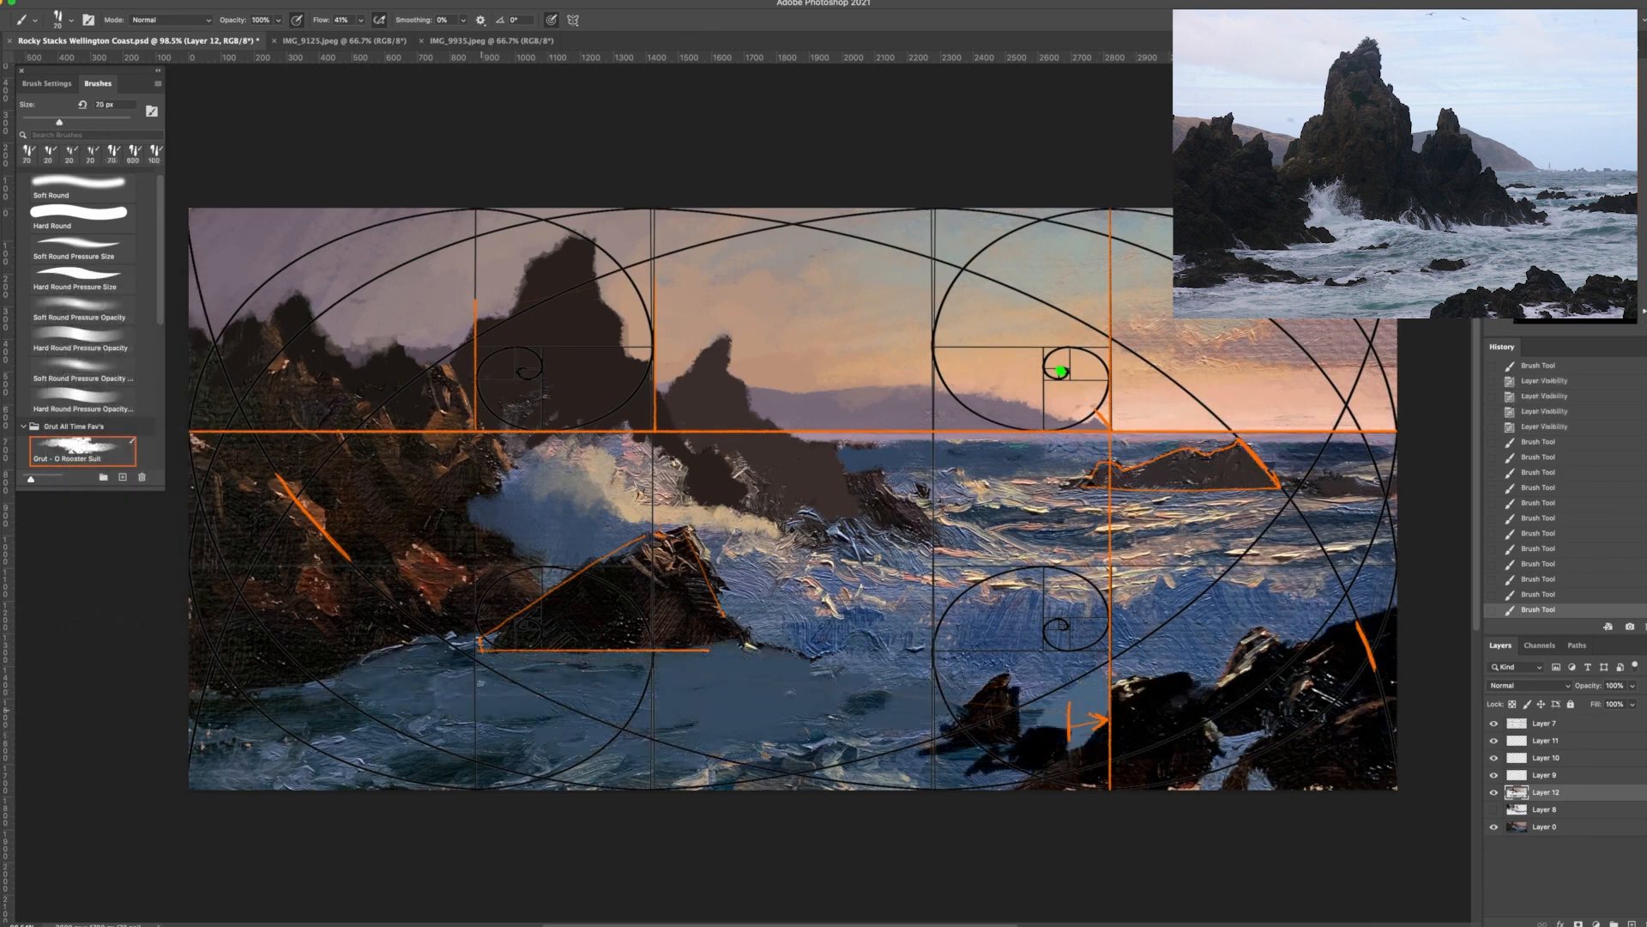
mouse_move(424, 717)
left_mouse_down()
mouse_move(512, 756)
mouse_move(560, 736)
mouse_move(463, 743)
left_mouse_up()
mouse_move(453, 738)
left_mouse_down()
mouse_move(468, 742)
mouse_move(410, 731)
left_mouse_up()
left_click_drag(416, 719, 463, 691)
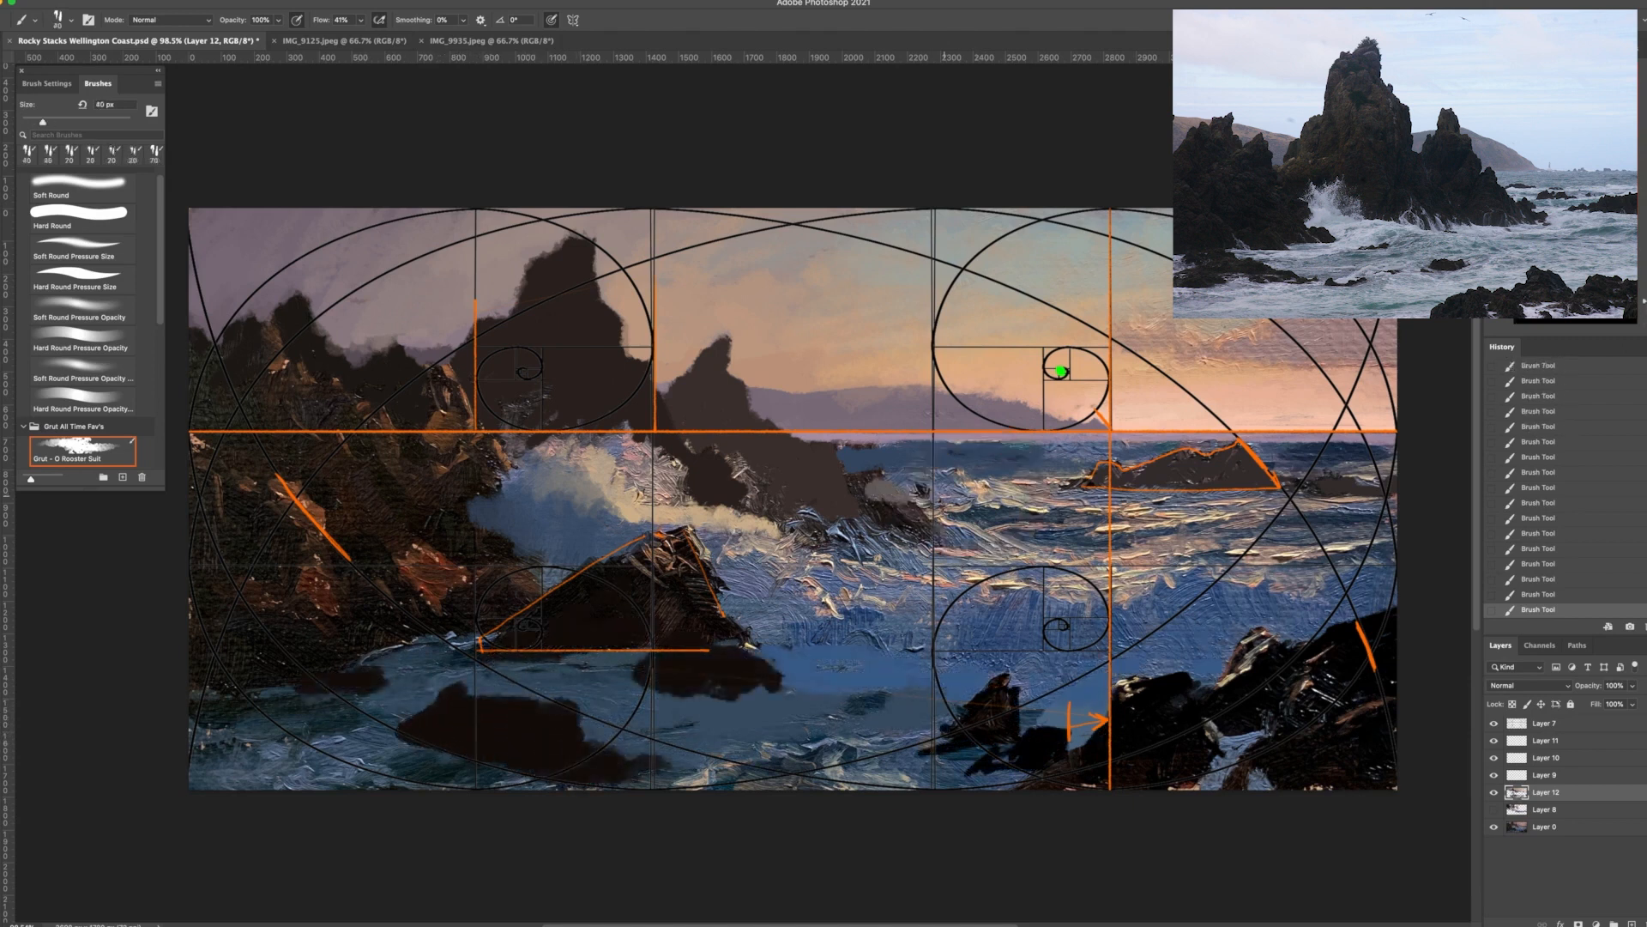
Paint over the textured water beside the central rock and cover the wave face with smooth blue
left_click_drag(858, 489, 929, 500)
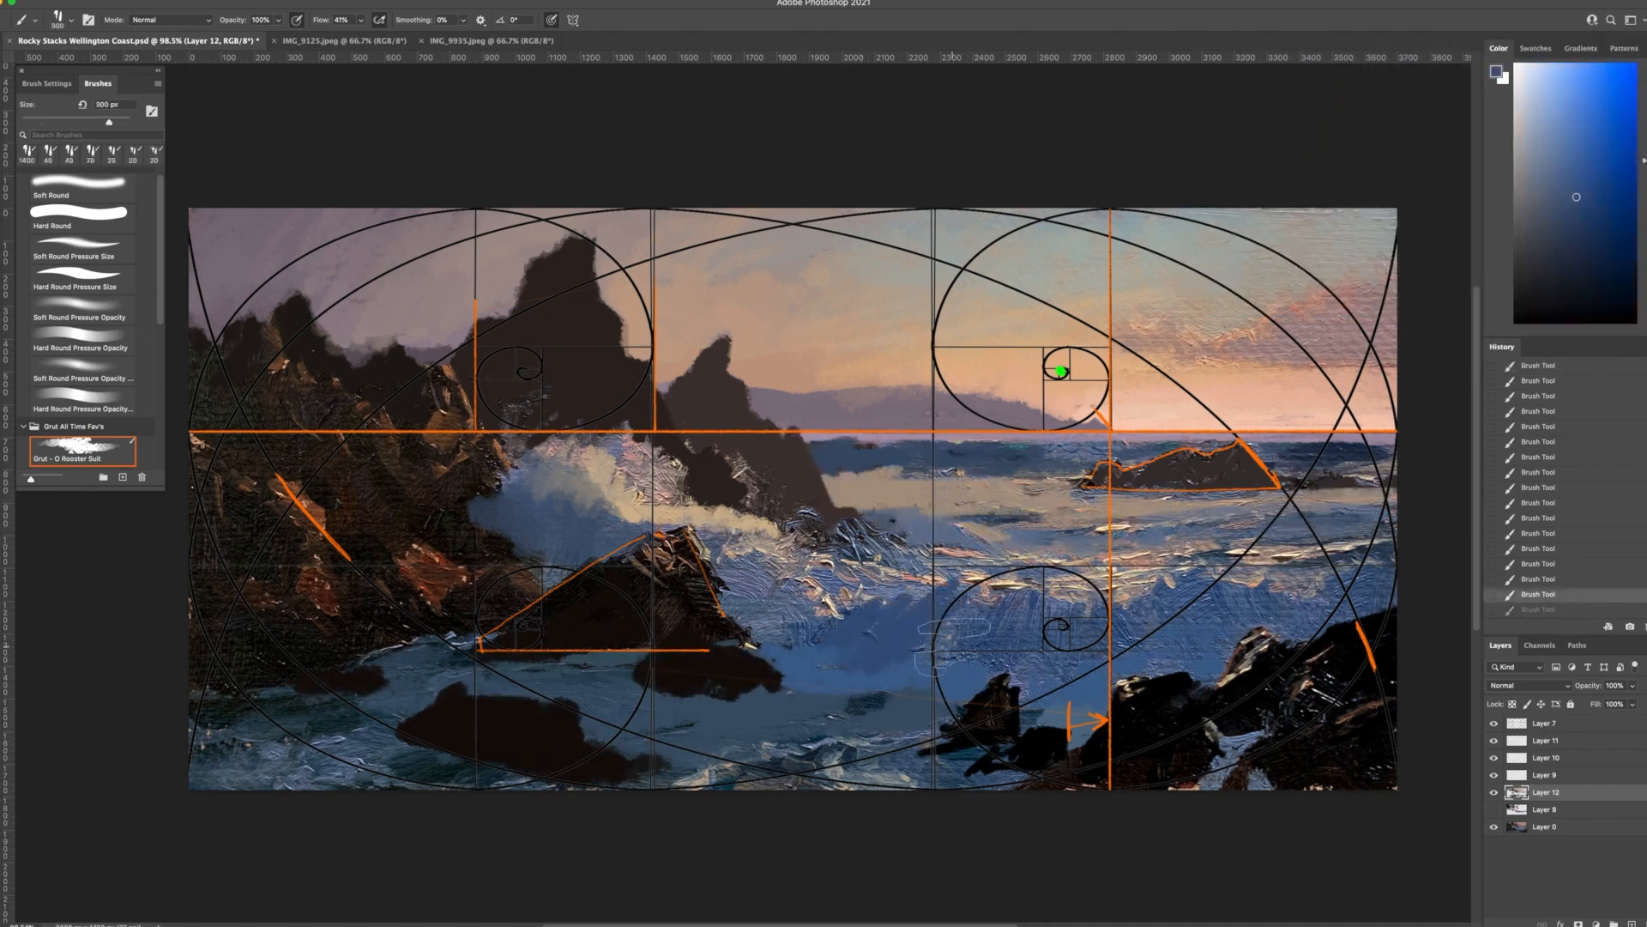
left_click_drag(1161, 634, 1253, 638)
left_click_drag(884, 587, 772, 609)
mouse_move(969, 579)
left_mouse_down()
mouse_move(1167, 576)
mouse_move(989, 592)
left_mouse_up()
left_click(743, 540, "alt")
mouse_move(736, 544)
left_mouse_down()
mouse_move(709, 537)
mouse_move(699, 558)
left_mouse_up()
Reduce the brush size and blend a translucent green tint into the middle of the blue wave face
key("bracketleft")
key("bracketleft")
key("bracketleft")
mouse_move(943, 570)
left_mouse_down()
mouse_move(1106, 577)
mouse_move(845, 594)
left_mouse_up()
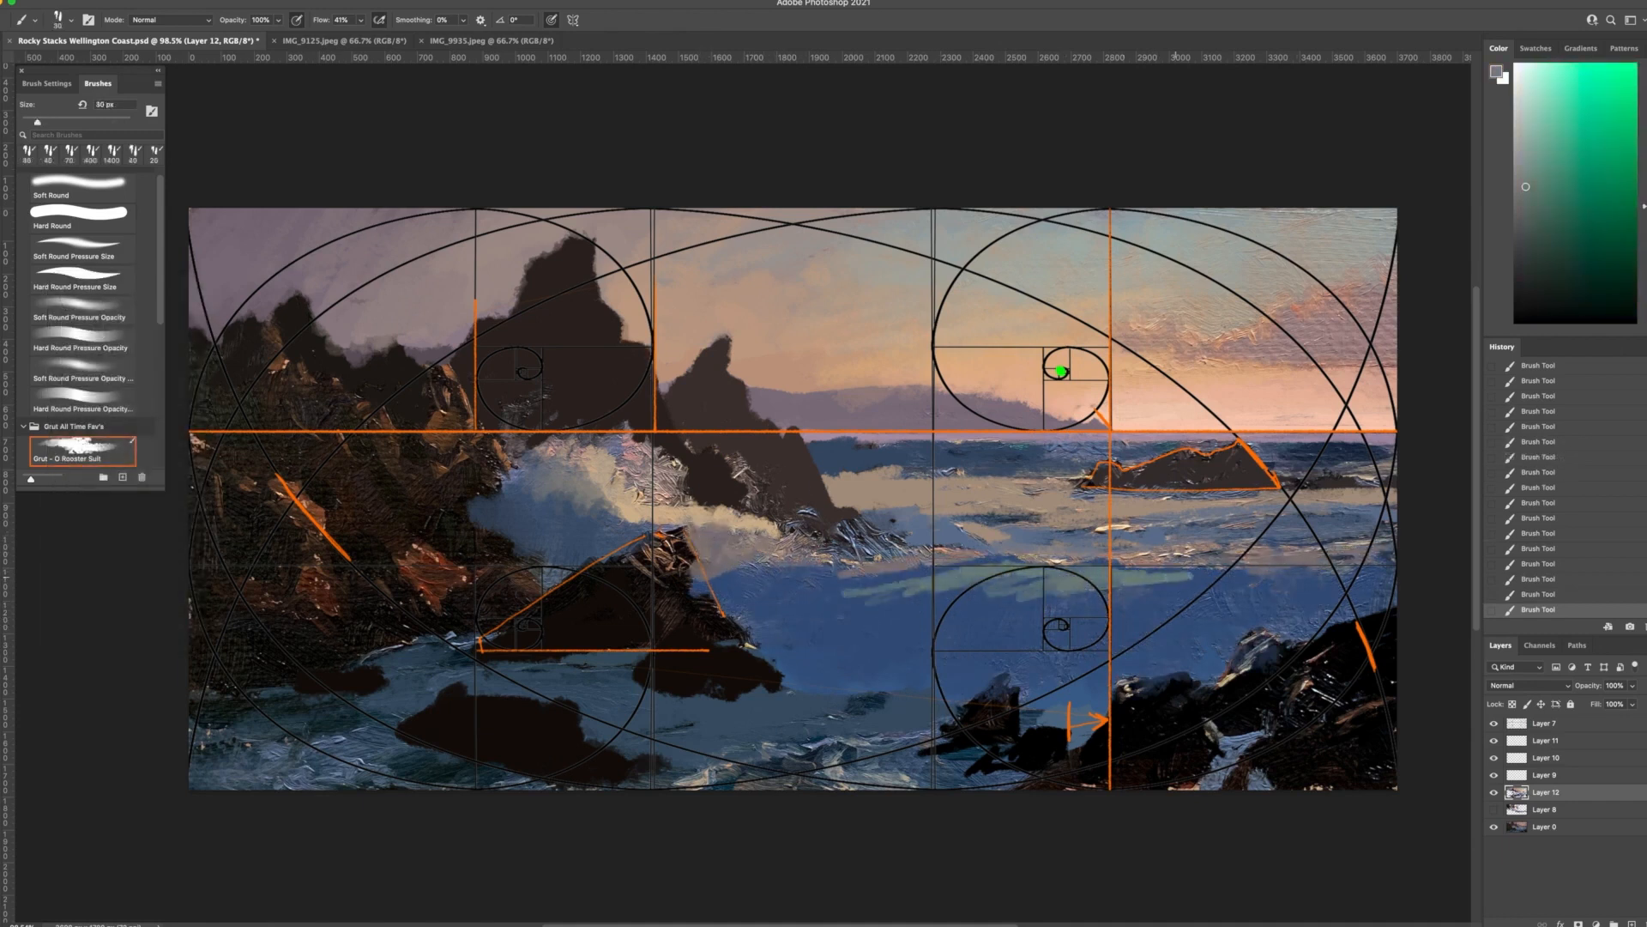
left_click_drag(901, 605, 1158, 601)
left_click_drag(824, 635, 927, 644)
Paint pale foam along the wave crest and extend the spray splash in front of the central rocks
mouse_move(760, 549)
left_mouse_down()
mouse_move(1381, 550)
mouse_move(1282, 527)
left_mouse_up()
key("bracketright")
left_click_drag(1175, 544, 1008, 546)
left_click_drag(1008, 546, 748, 558)
left_click_drag(549, 468, 652, 519)
left_click_drag(665, 455, 764, 515)
Paint light orange cloud streaks across the central sky with a 45 px brush and dab in the sun
key("bracketleft")
left_click_drag(858, 322, 1012, 283)
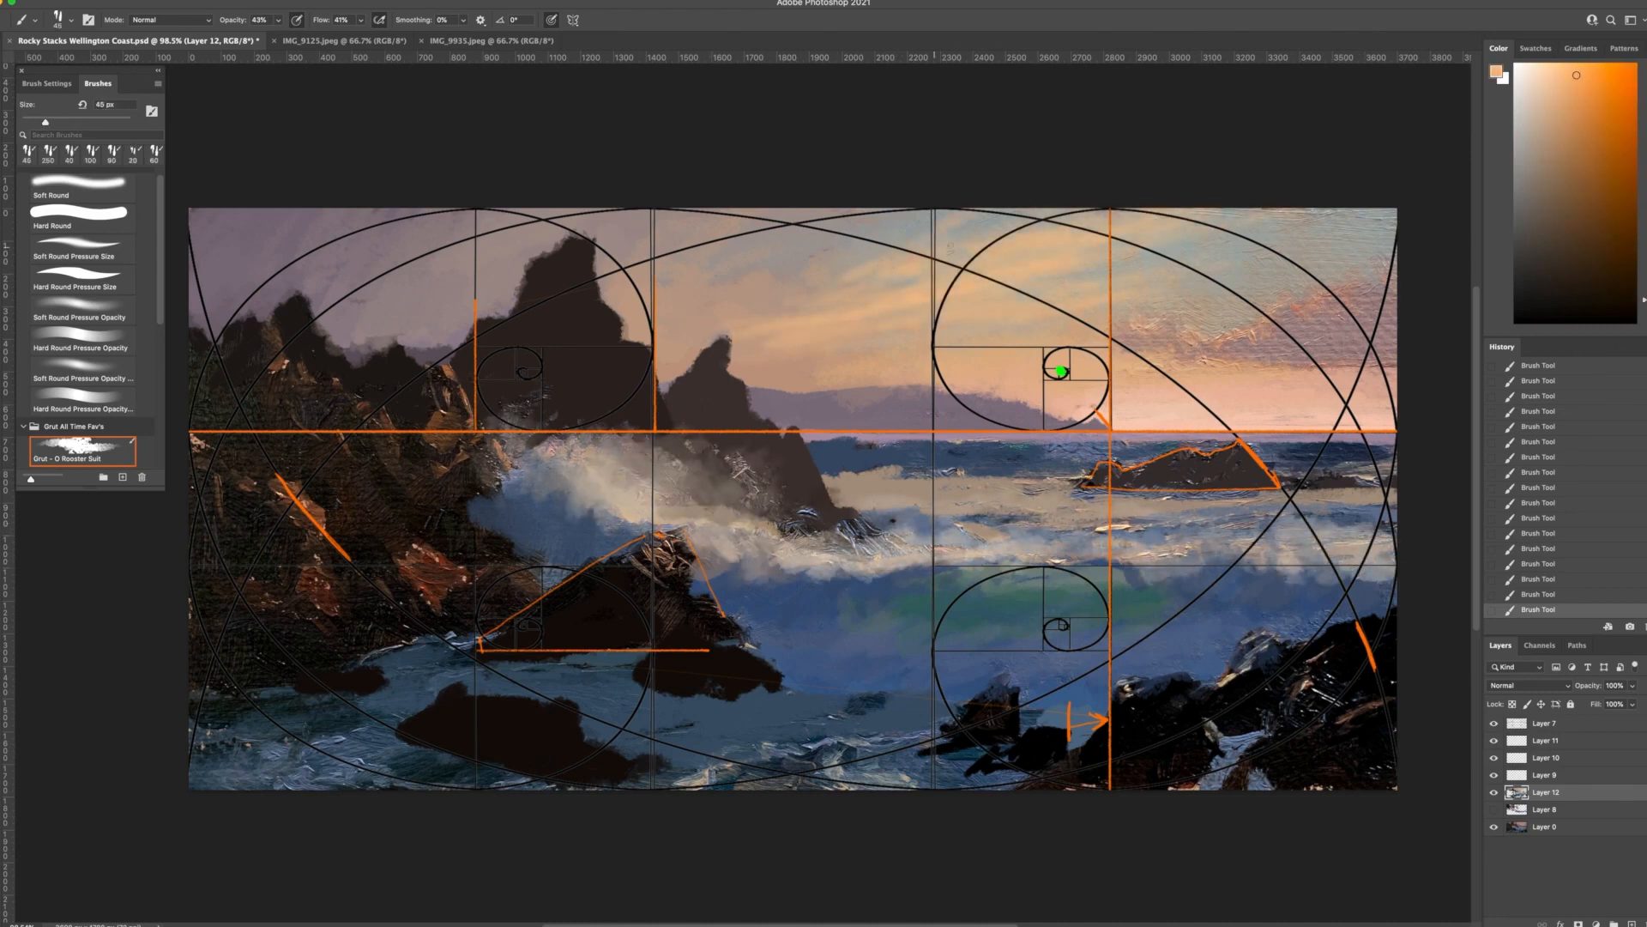
left_click_drag(931, 322, 1107, 290)
left_click_drag(738, 330, 867, 305)
left_click(1061, 371)
Hide the spiral guide layer and add small dark rocks in the water between the foreground rock groups using a smaller brush
left_click(1494, 723)
key("bracketleft")
key("bracketleft")
key("bracketleft")
left_click(712, 665, "alt")
left_click_drag(745, 624, 798, 615)
mouse_move(794, 665)
left_mouse_down()
mouse_move(819, 669)
mouse_move(802, 669)
left_mouse_up()
left_click(839, 665)
left_click_drag(974, 680, 1001, 671)
left_click_drag(1001, 671, 1083, 683)
Paint a reddish-brown cloud band sweeping across the sky above the sun, from the headland to the right side
left_click(438, 574, "alt")
left_click_drag(1110, 341, 877, 367)
left_click_drag(985, 370, 1101, 347)
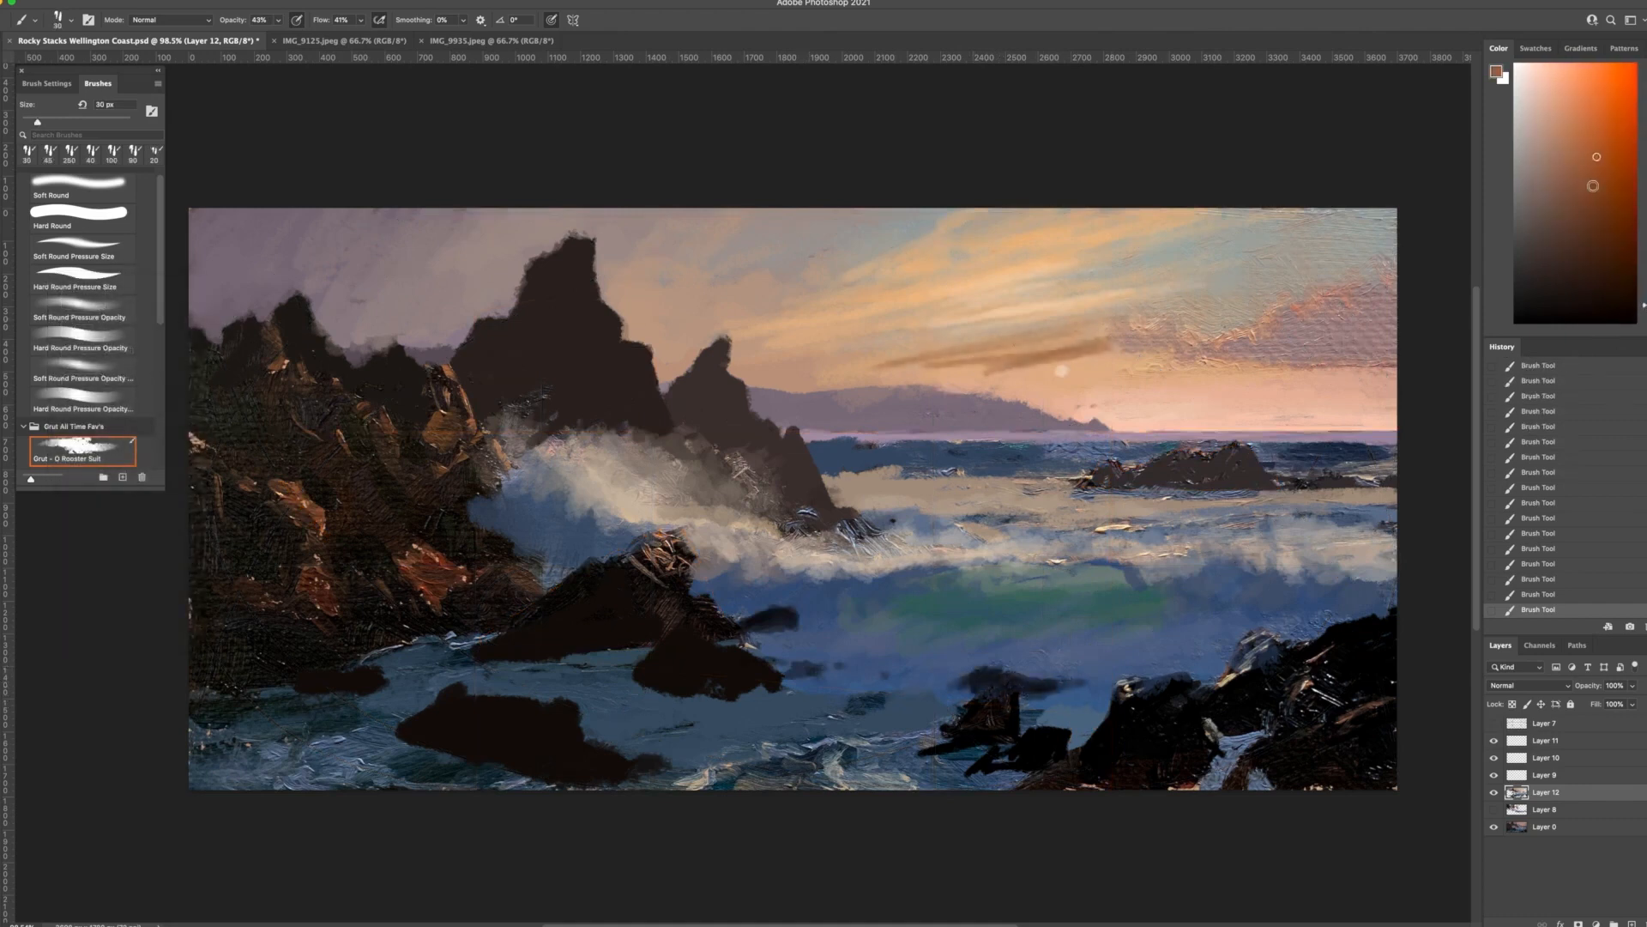
left_click_drag(933, 358, 1080, 323)
left_click_drag(1031, 334, 1158, 332)
left_click_drag(1107, 347, 1221, 343)
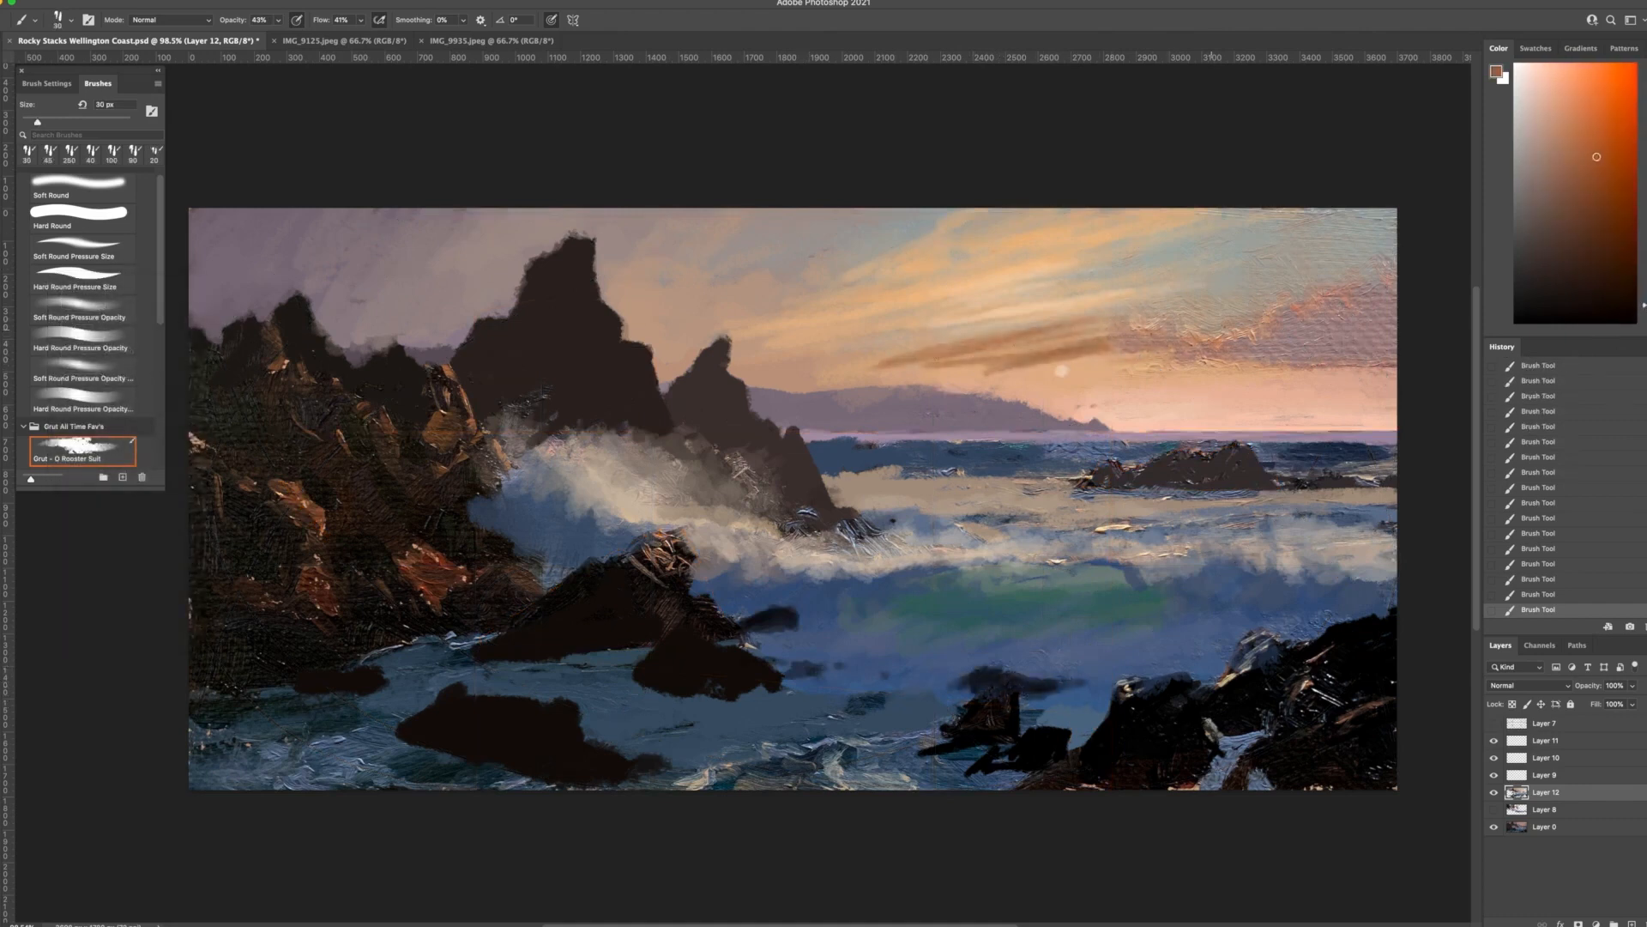
left_click_drag(1107, 335, 892, 356)
left_click_drag(987, 348, 744, 375)
left_click_drag(1012, 335, 1201, 300)
left_click_drag(1184, 304, 1291, 279)
Glaze a warm orange glow over the sky near the horizon and around the sun with a large low-opacity brush
left_click_drag(1150, 420, 1326, 406)
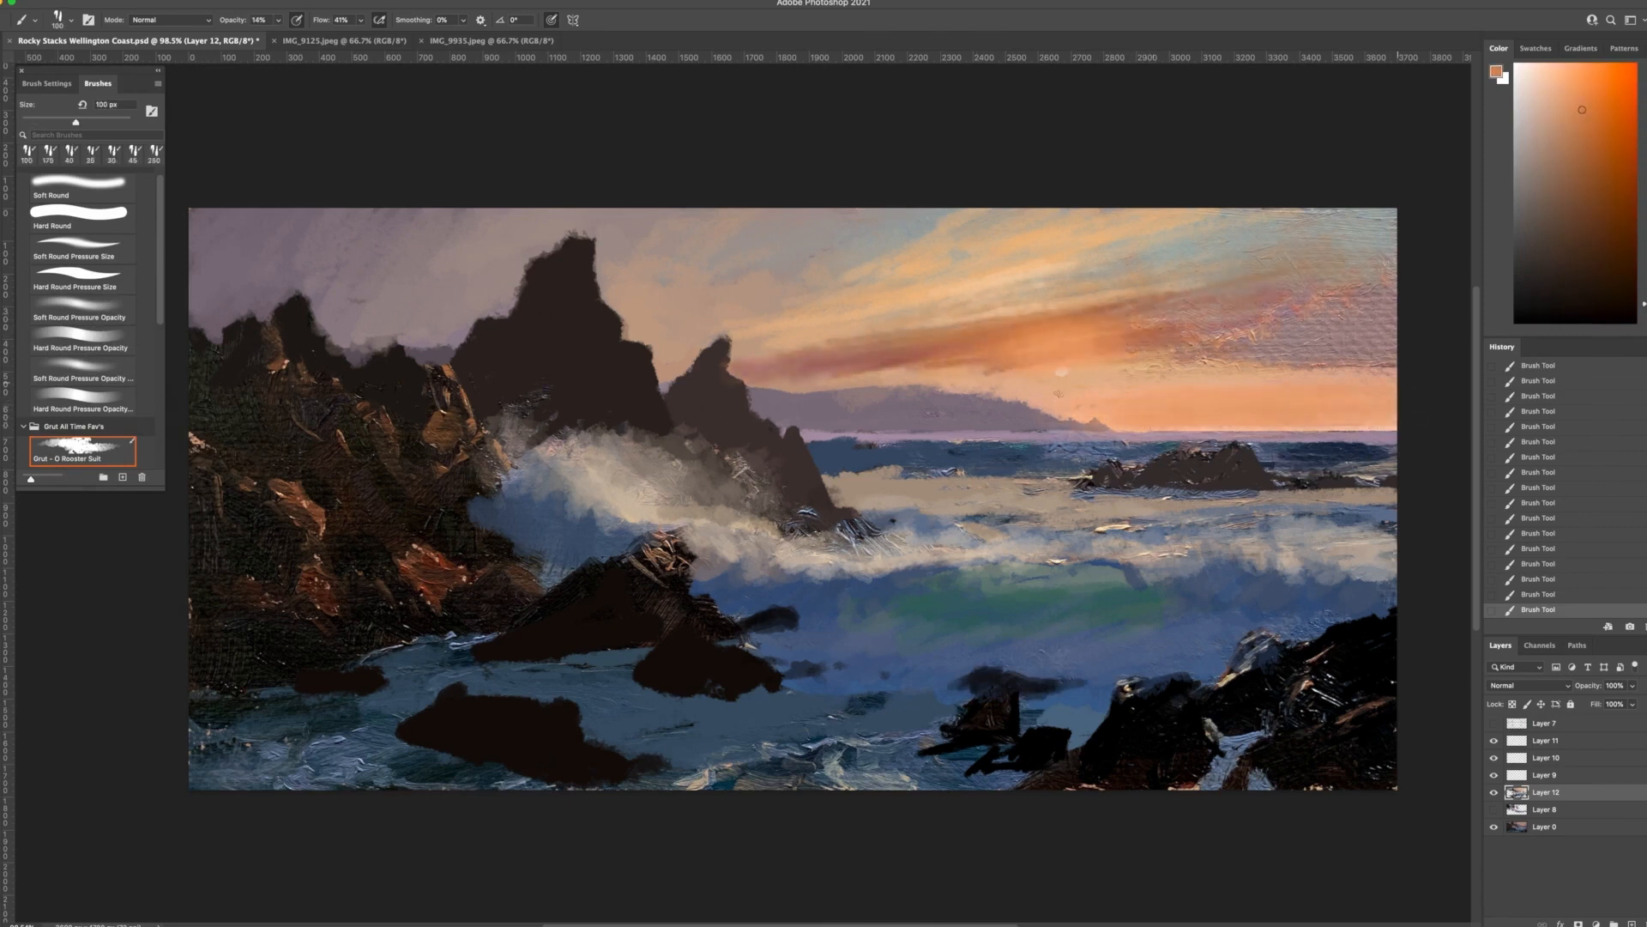
left_click_drag(1184, 365, 1390, 334)
left_click_drag(1201, 403, 1392, 382)
left_click_drag(978, 374, 802, 379)
left_click_drag(1312, 412, 1392, 399)
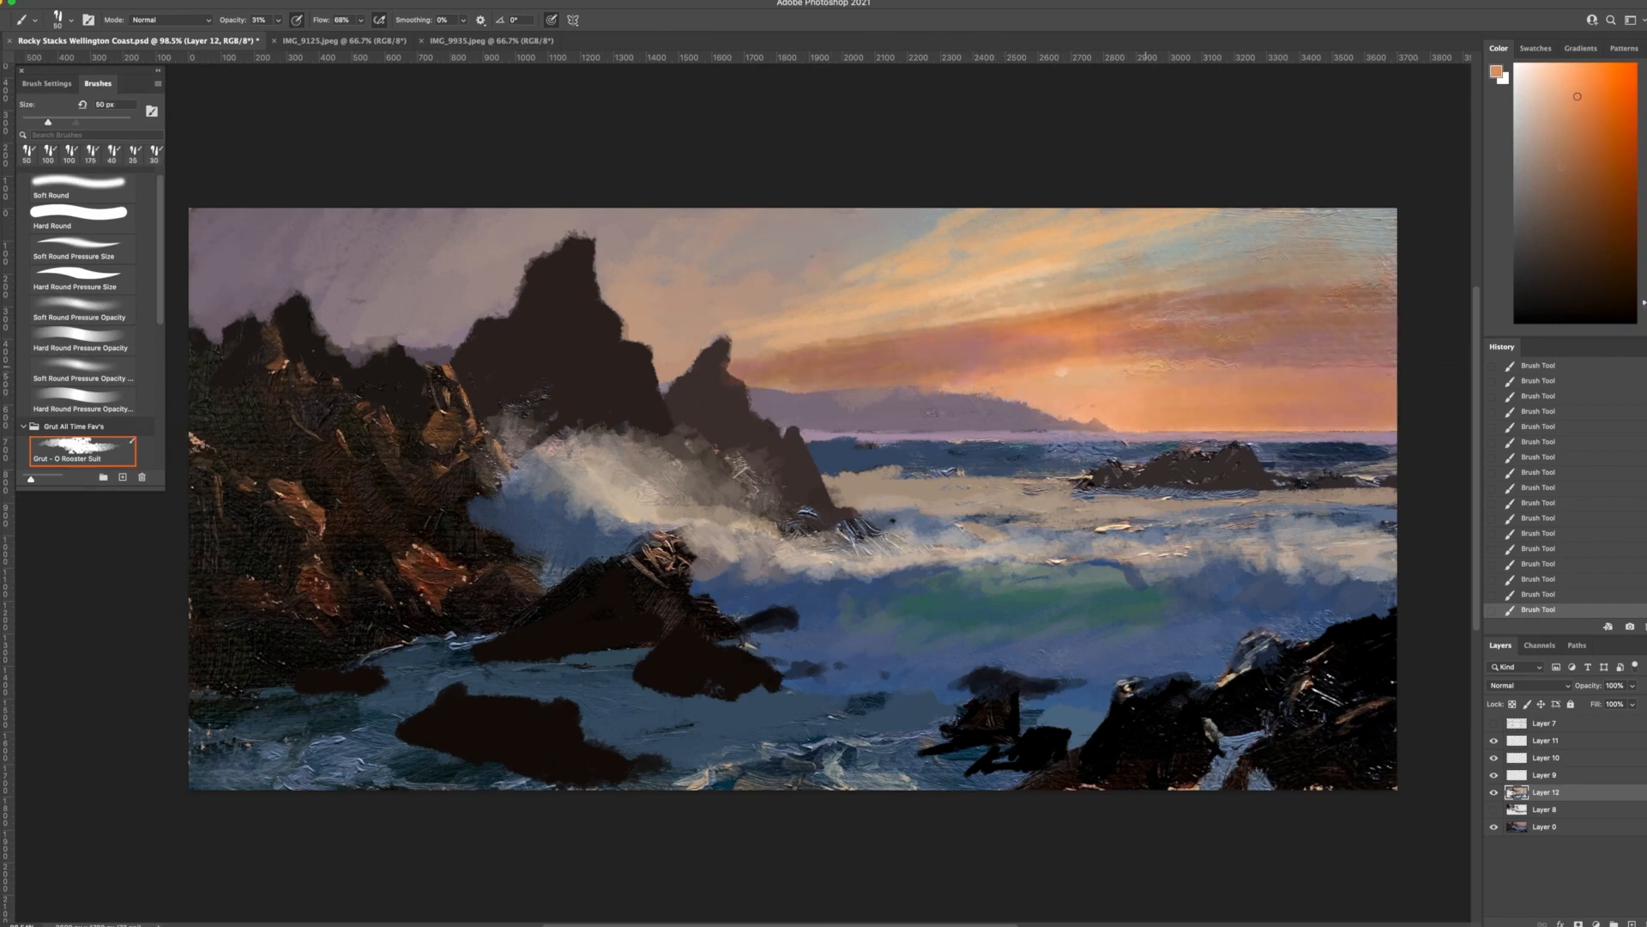
Brush warm yellow and orange light over the upper-right and central sky, smoothing the clouds above the cloud band
left_click_drag(986, 317, 1184, 279)
left_click_drag(1270, 287, 1389, 262)
left_click_drag(936, 236, 845, 278)
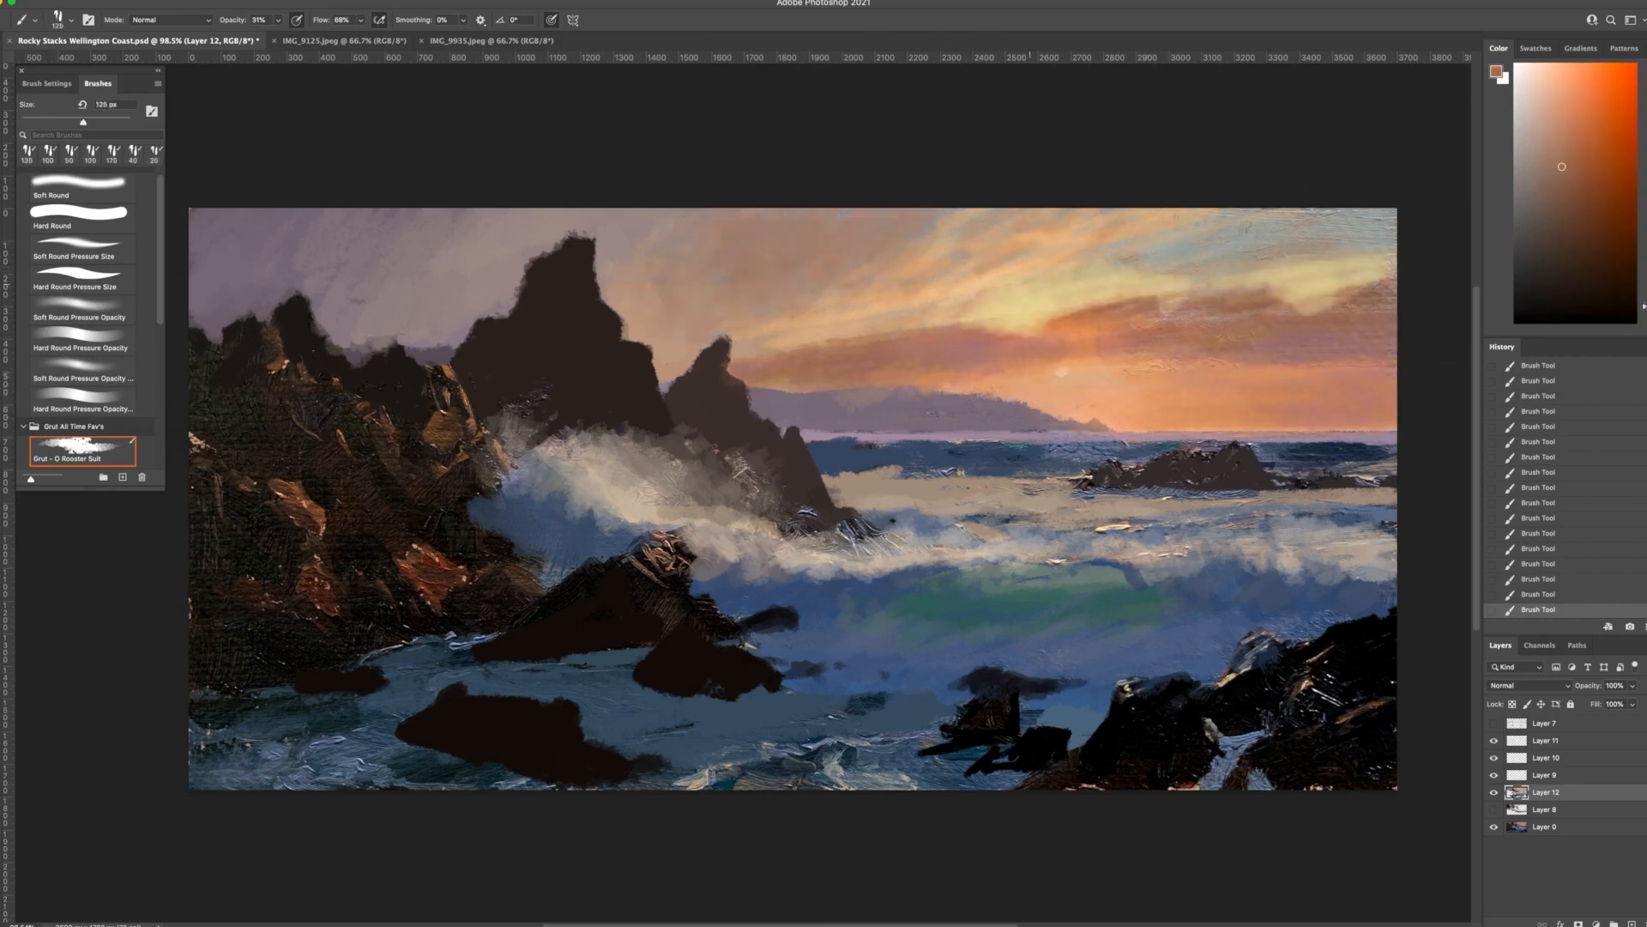
left_click(1070, 286, "alt")
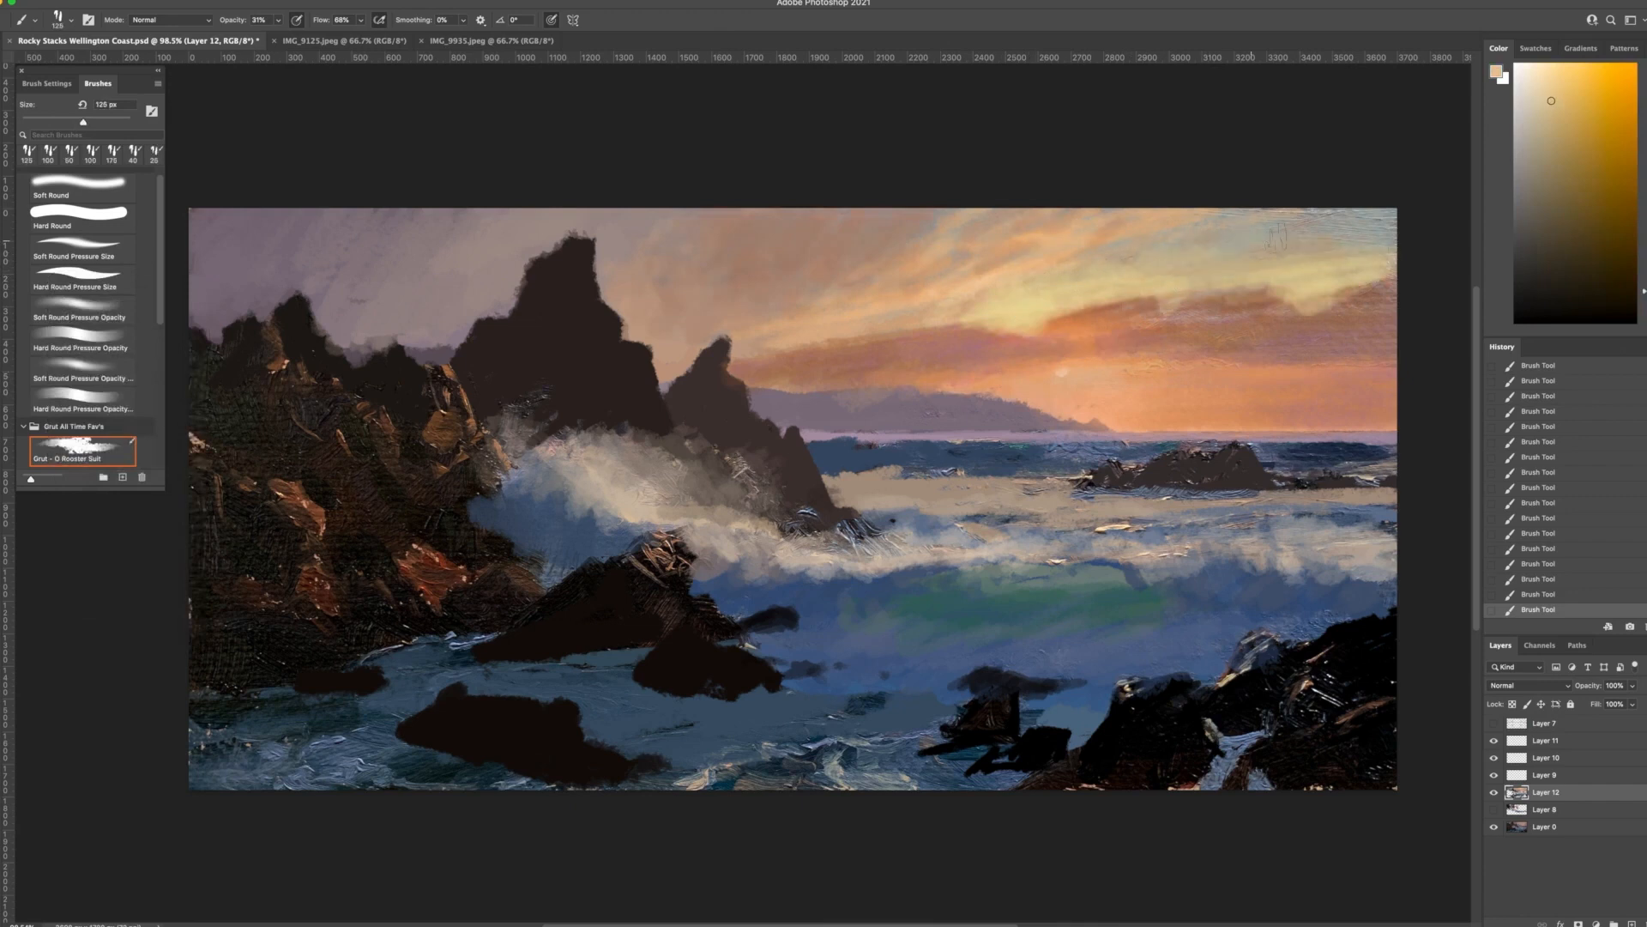
left_click_drag(1373, 253, 1300, 227)
left_click_drag(953, 296, 772, 345)
left_click_drag(940, 335, 781, 292)
Lower the brush opacity and glaze dark purple over the upper-left sky and the tall rock stack
left_click(653, 235, "alt")
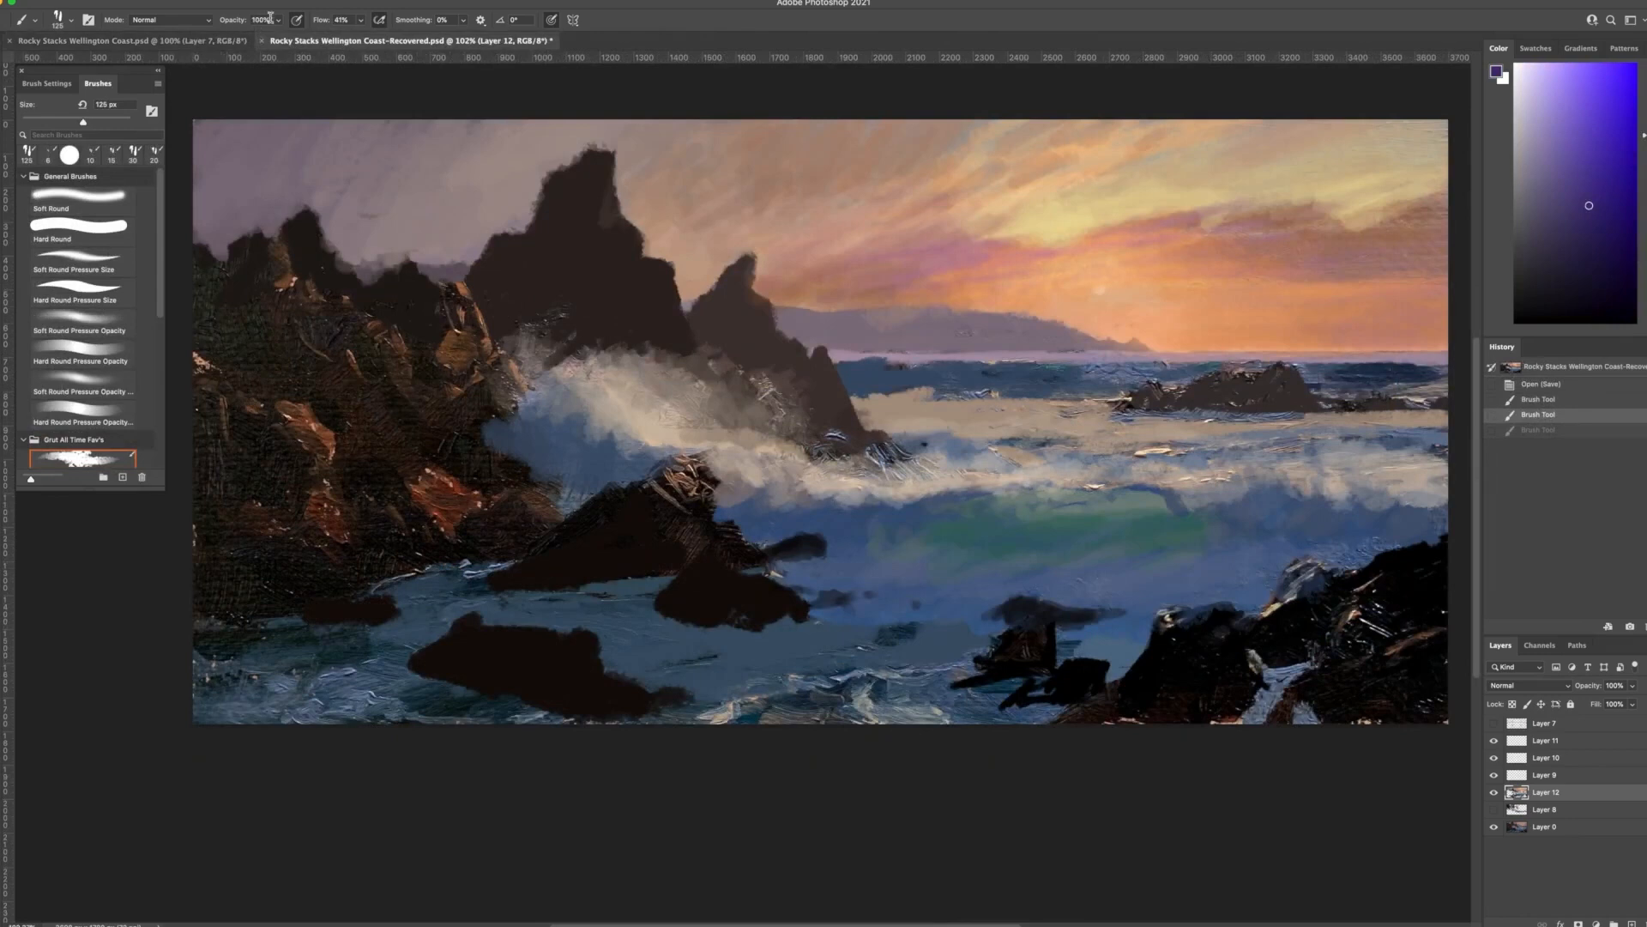
left_click_drag(278, 19, 241, 46)
mouse_move(633, 176)
left_mouse_down()
mouse_move(714, 131)
mouse_move(642, 199)
left_mouse_up()
left_click_drag(338, 131, 203, 213)
left_click_drag(291, 131, 213, 204)
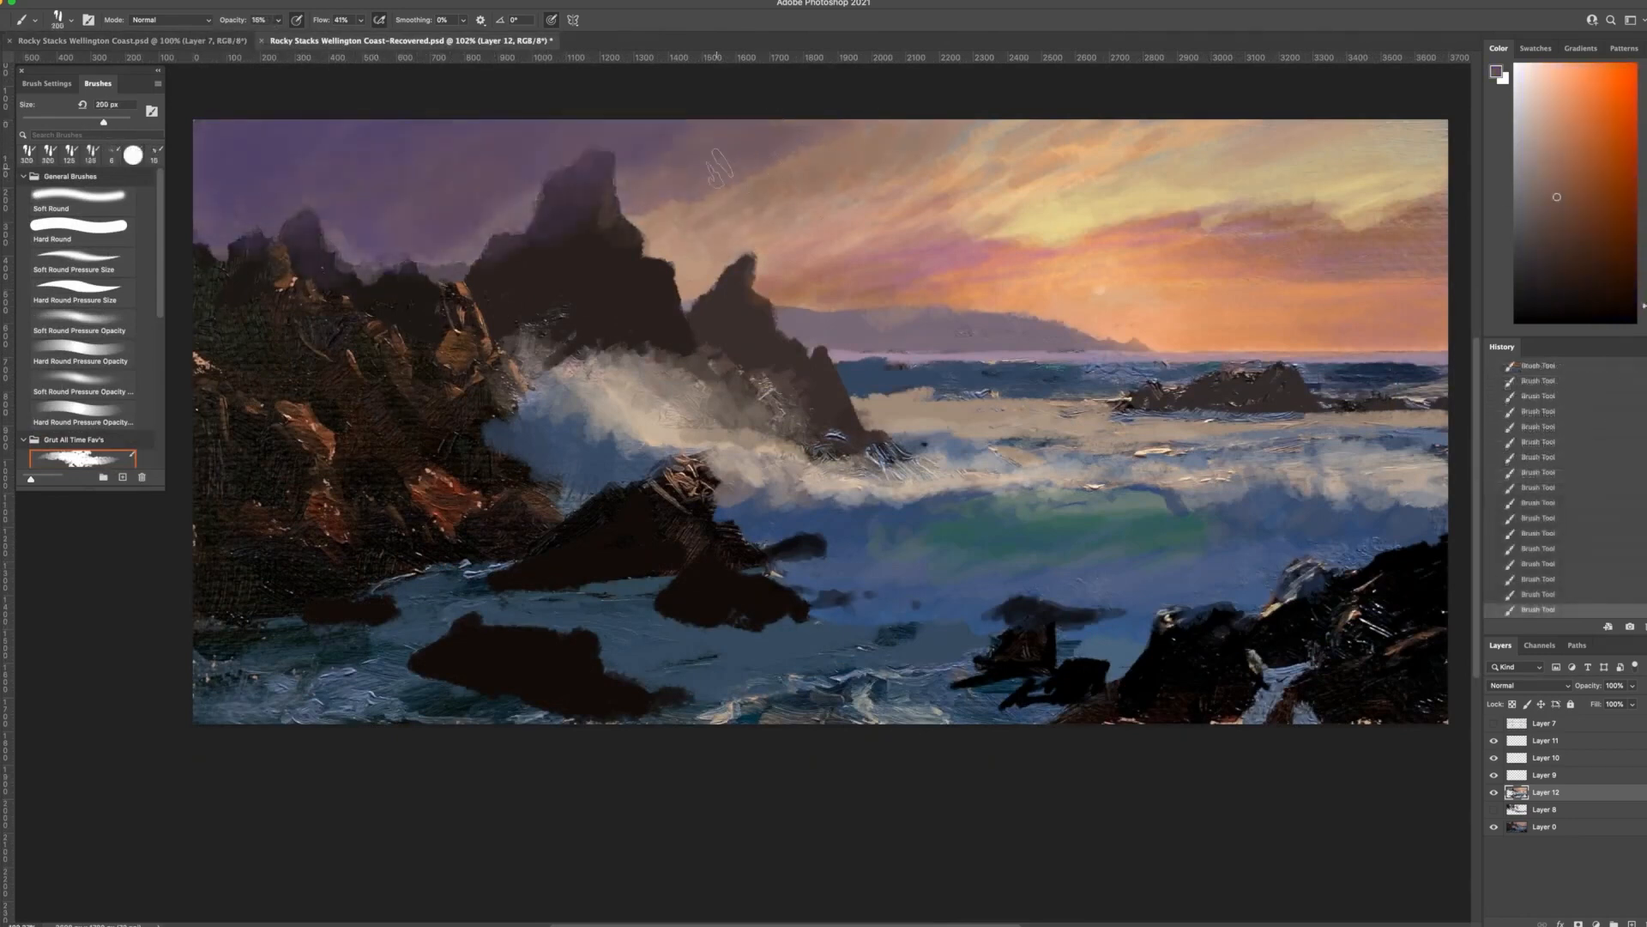
left_click_drag(719, 168, 709, 178)
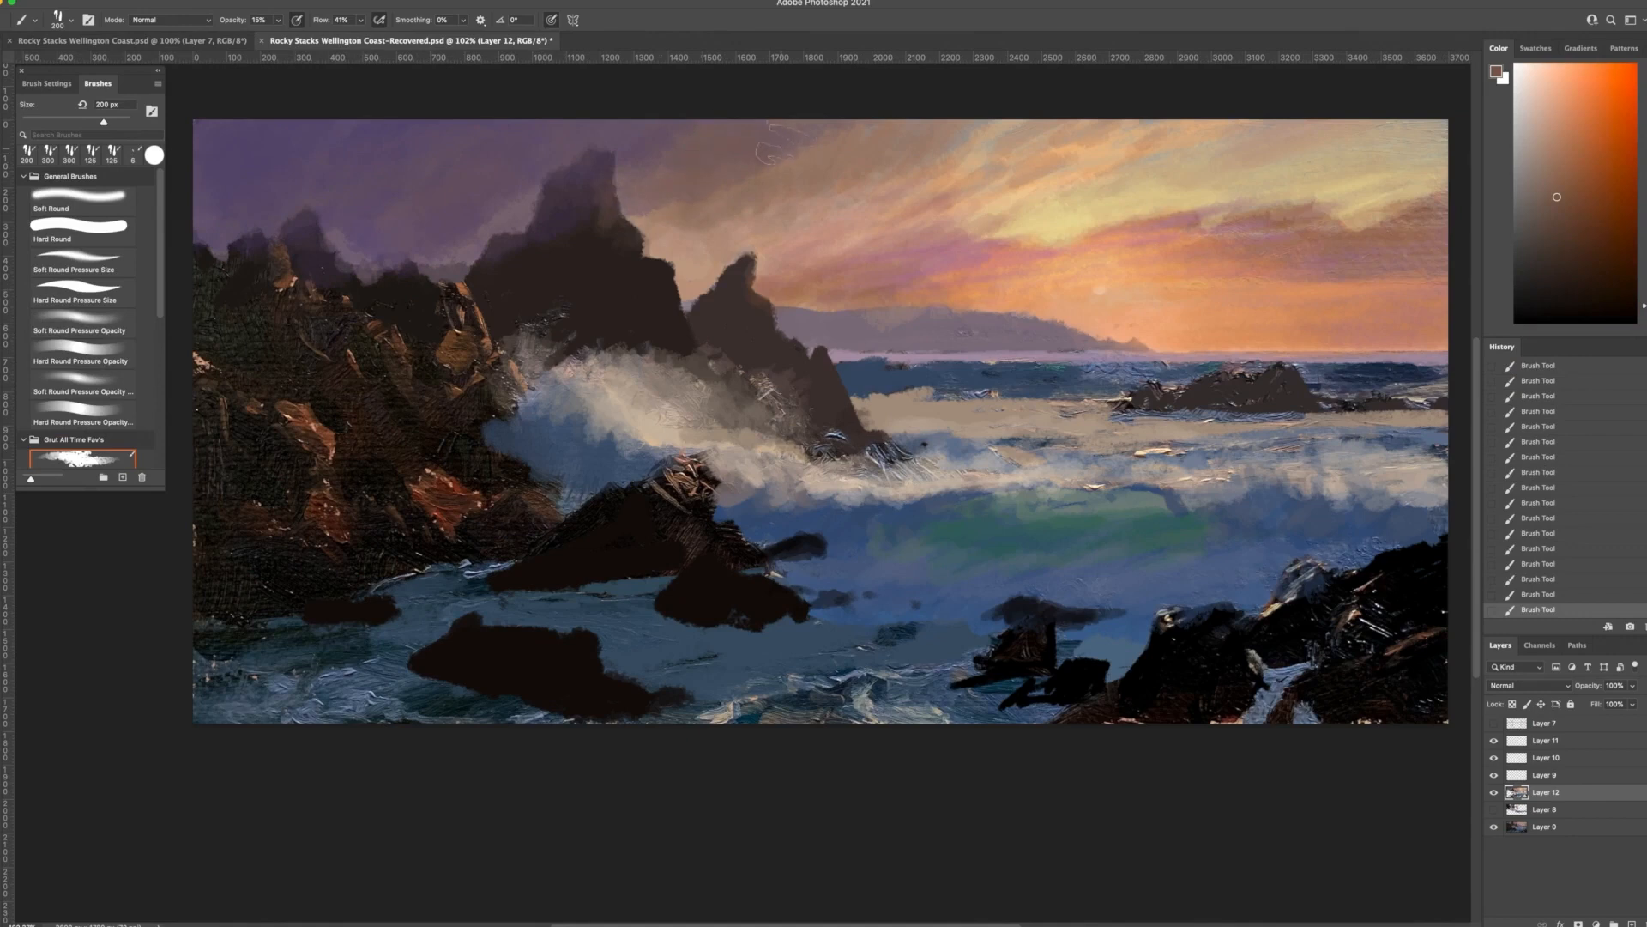
left_click_drag(510, 167, 351, 209)
left_click_drag(493, 139, 526, 237)
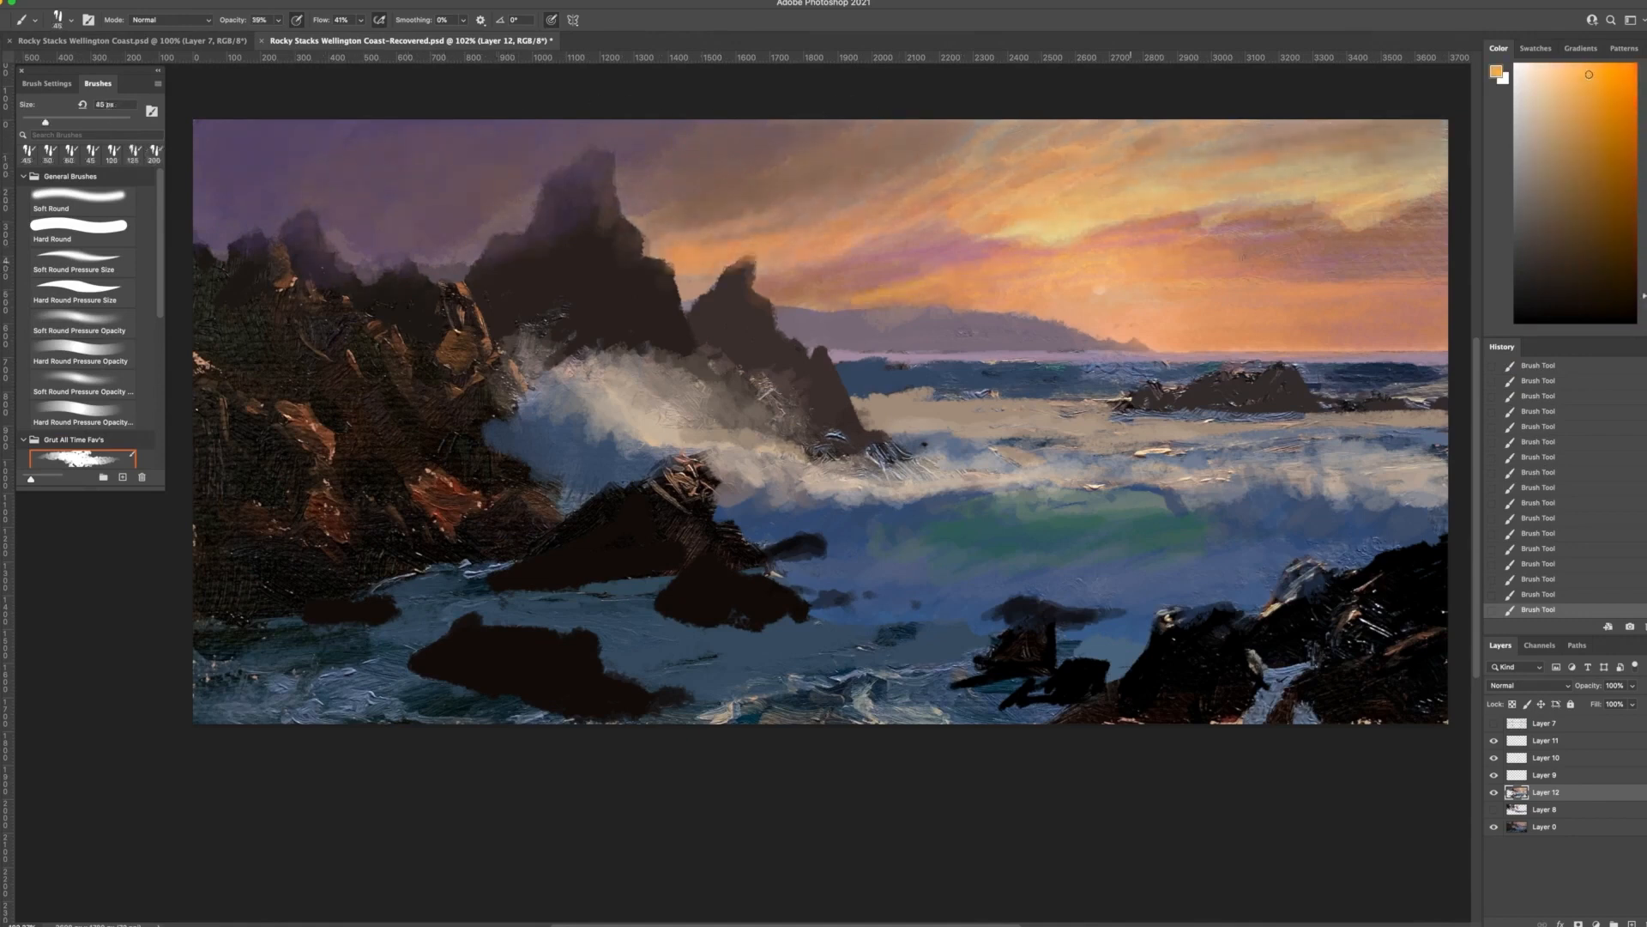
Add warm orange to the clouds in the right-hand sky and reshape the peak of the distant rock on the horizon
left_click_drag(1242, 255, 1407, 277)
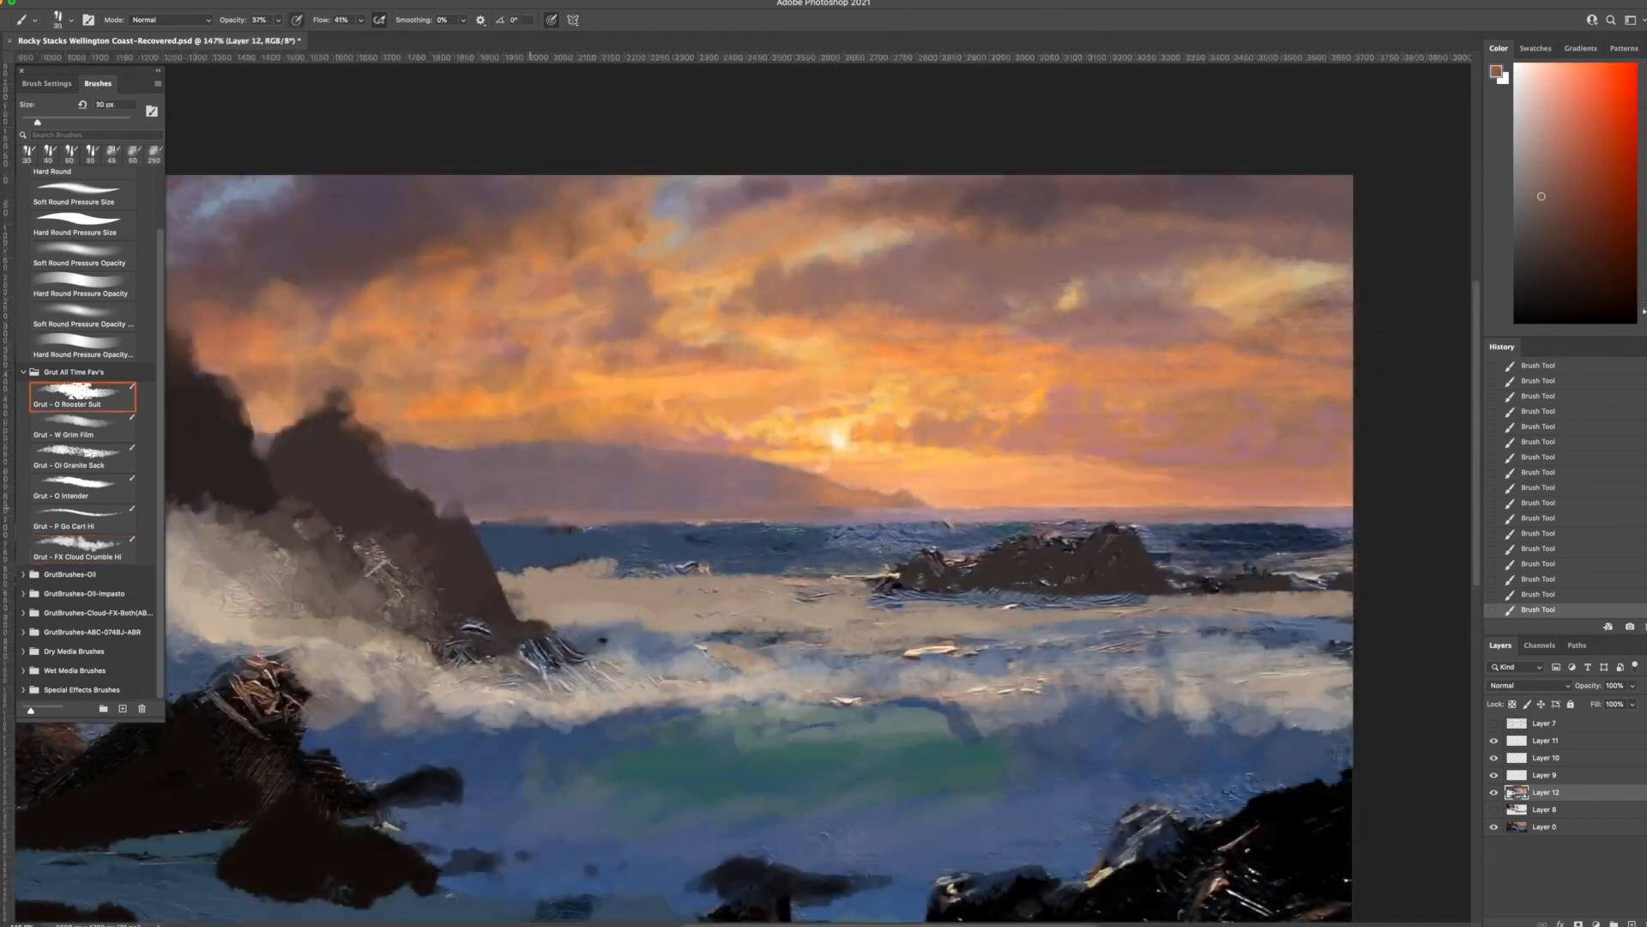
left_click_drag(1064, 513, 1073, 516)
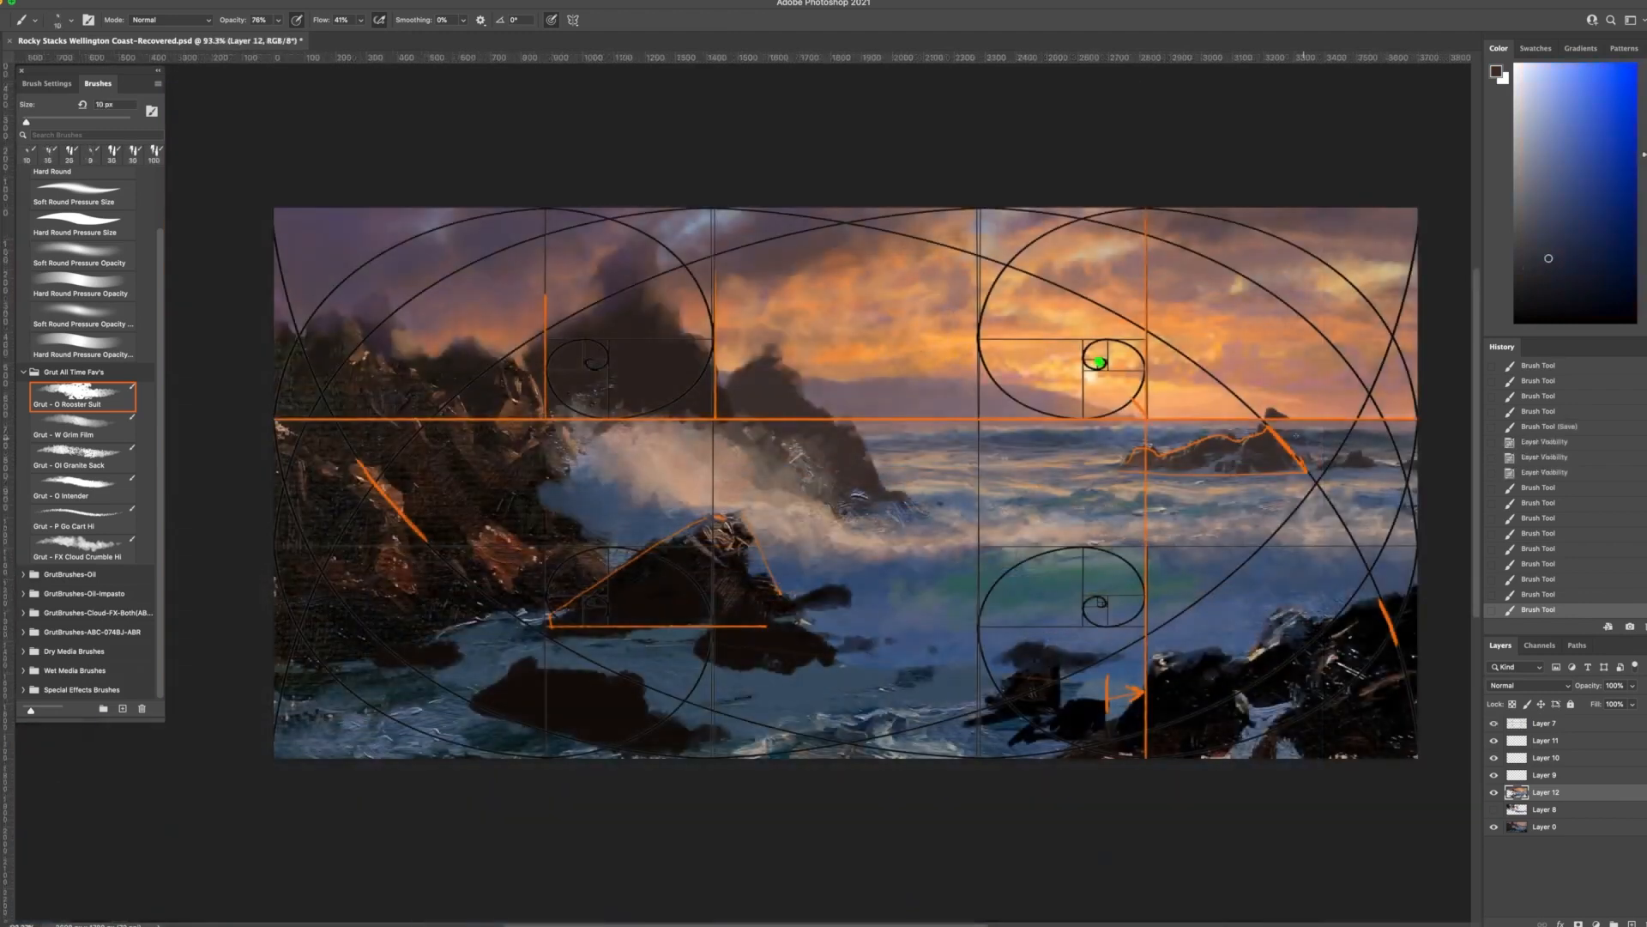
left_click_drag(1313, 436, 1308, 445)
left_click(1306, 452, "alt")
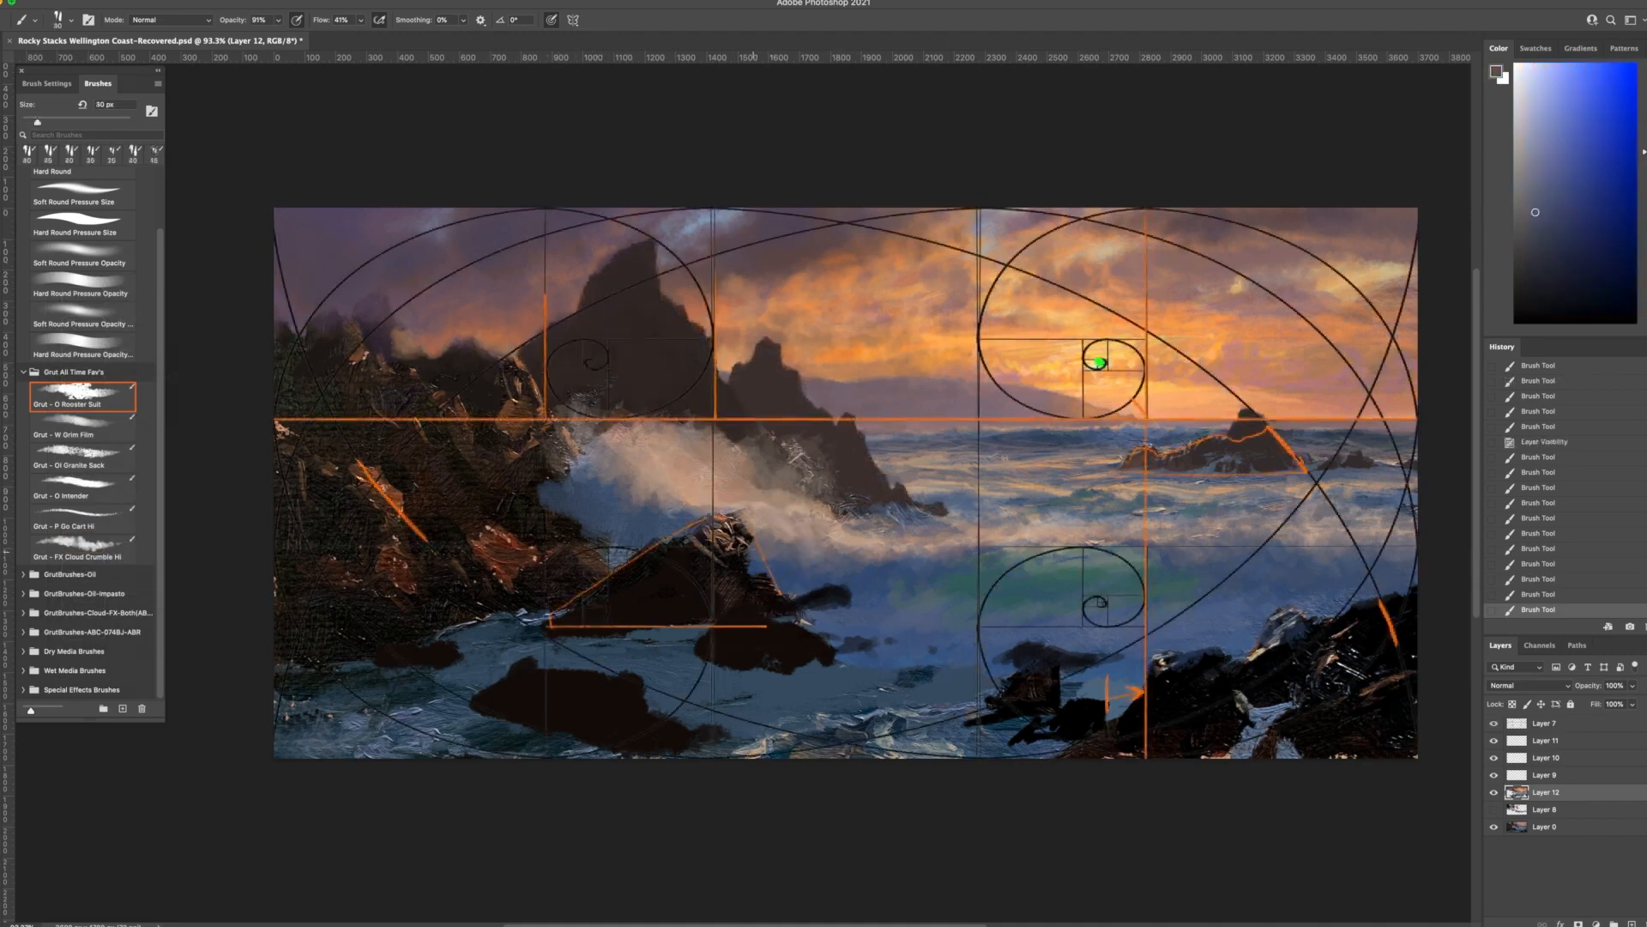
Paint dark brown over the central and lower-right foreground rocks to simplify their shapes
left_click_drag(753, 512, 754, 536)
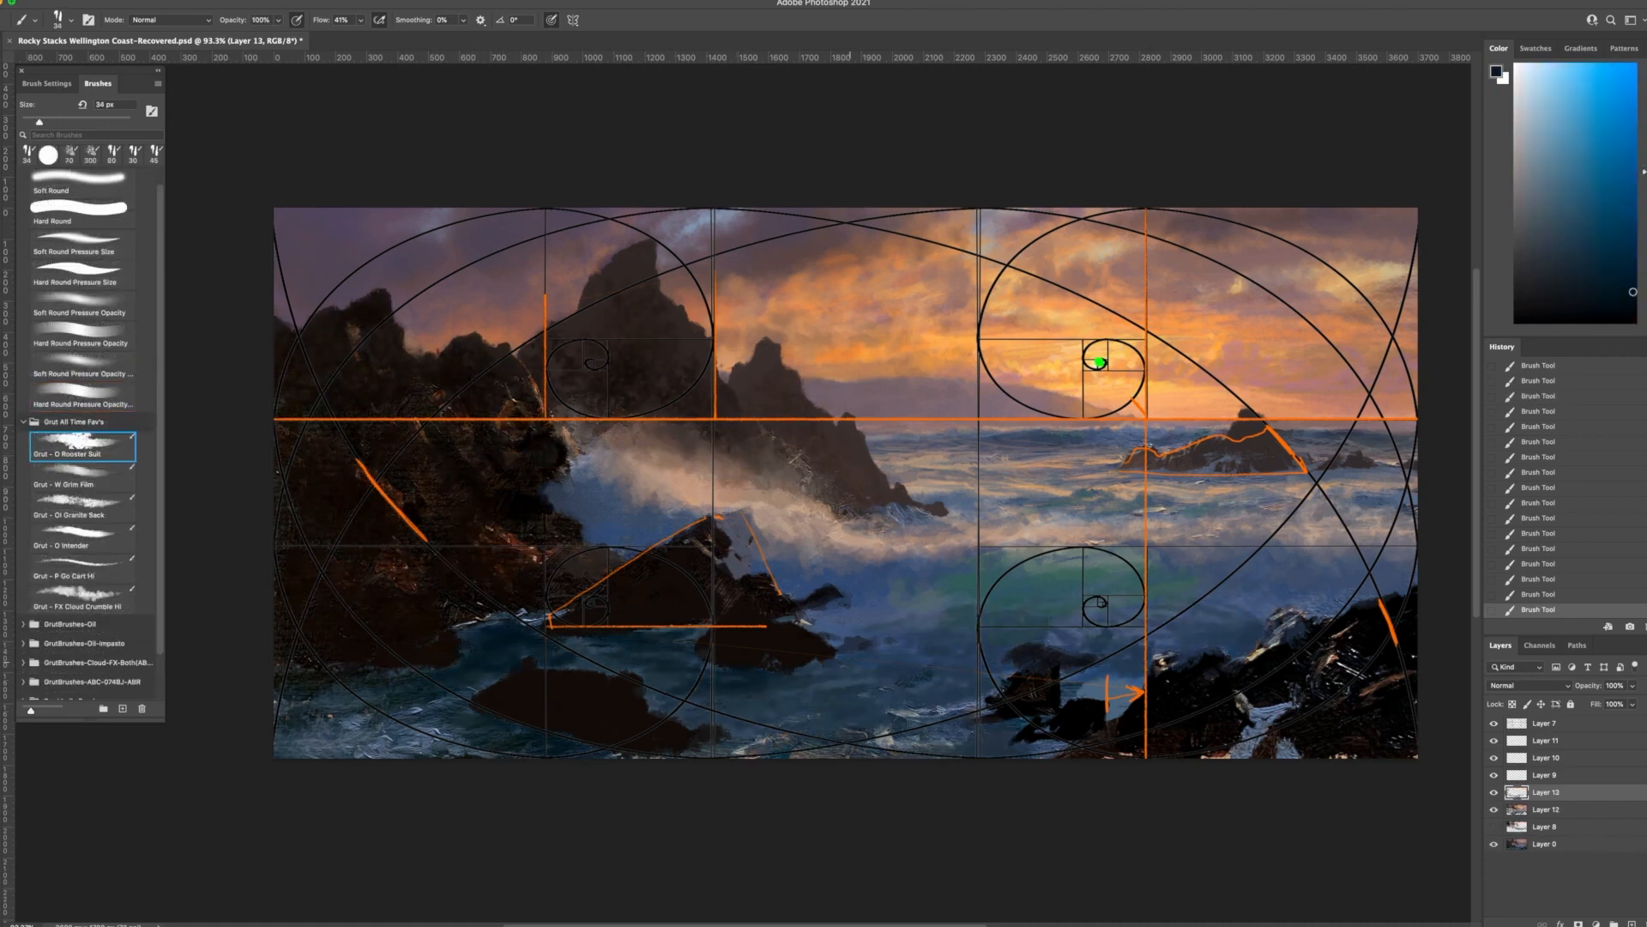
mouse_move(1005, 723)
left_mouse_down()
mouse_move(1025, 727)
mouse_move(970, 742)
left_mouse_up()
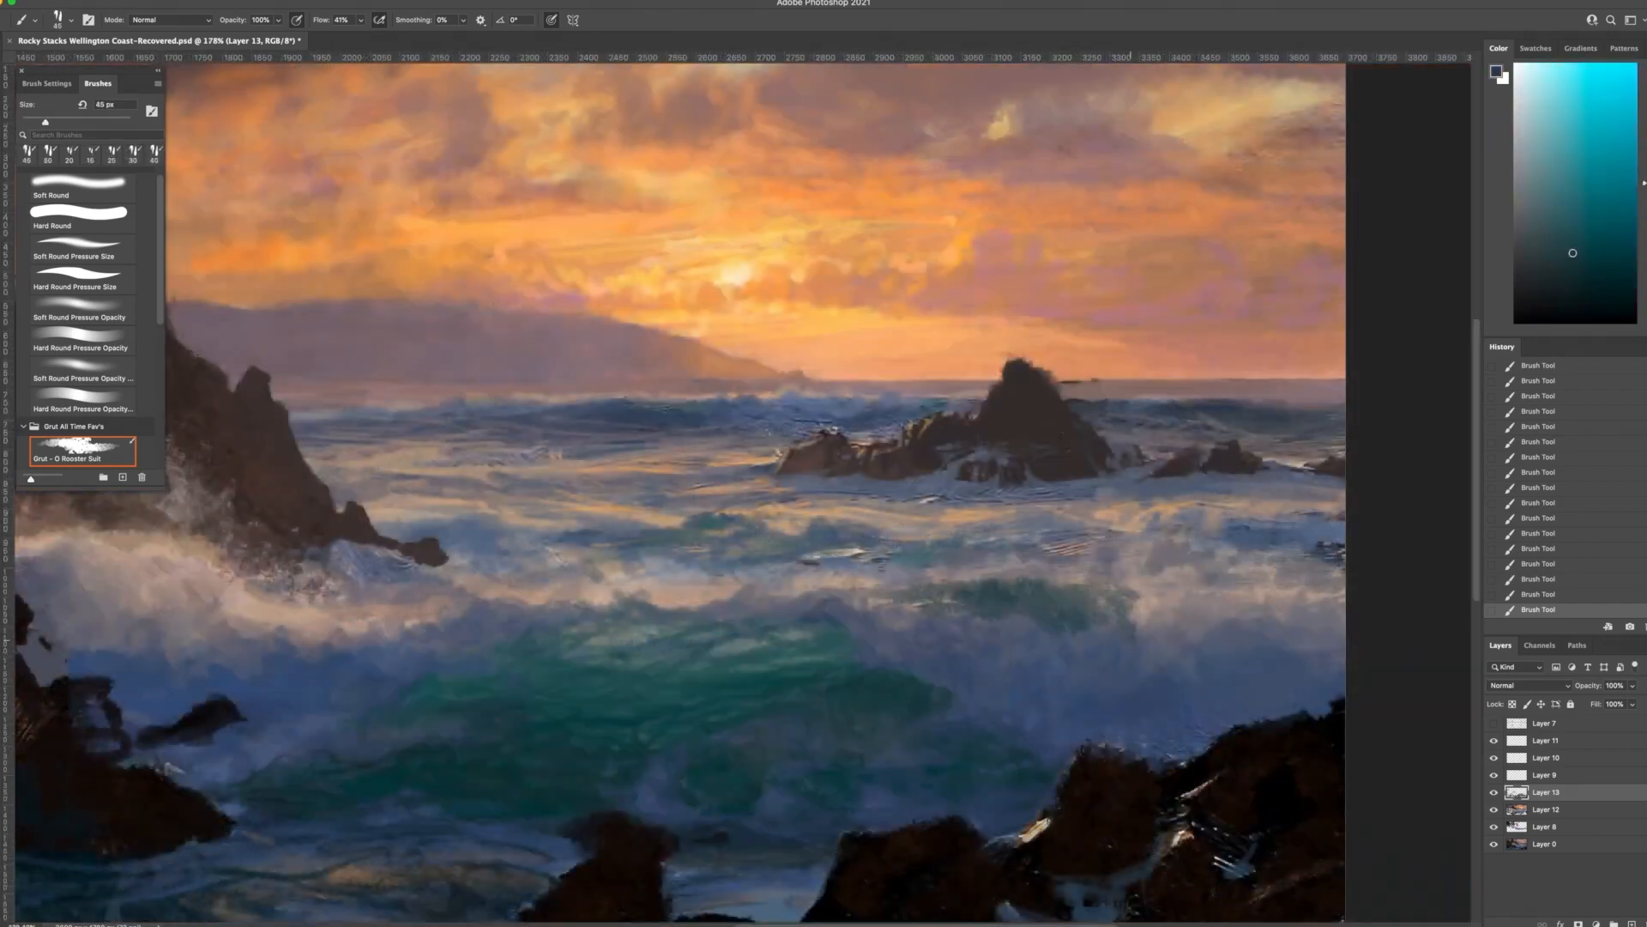
Sample a sea colour and brush blue and teal tones into the breaking wave's right shoulder and the water near the central rocks
left_click(1030, 608, "alt")
left_click_drag(1118, 635, 1122, 655)
mouse_move(1158, 602)
left_mouse_down()
mouse_move(1144, 631)
mouse_move(1189, 645)
left_mouse_up()
left_click_drag(1197, 592, 1276, 624)
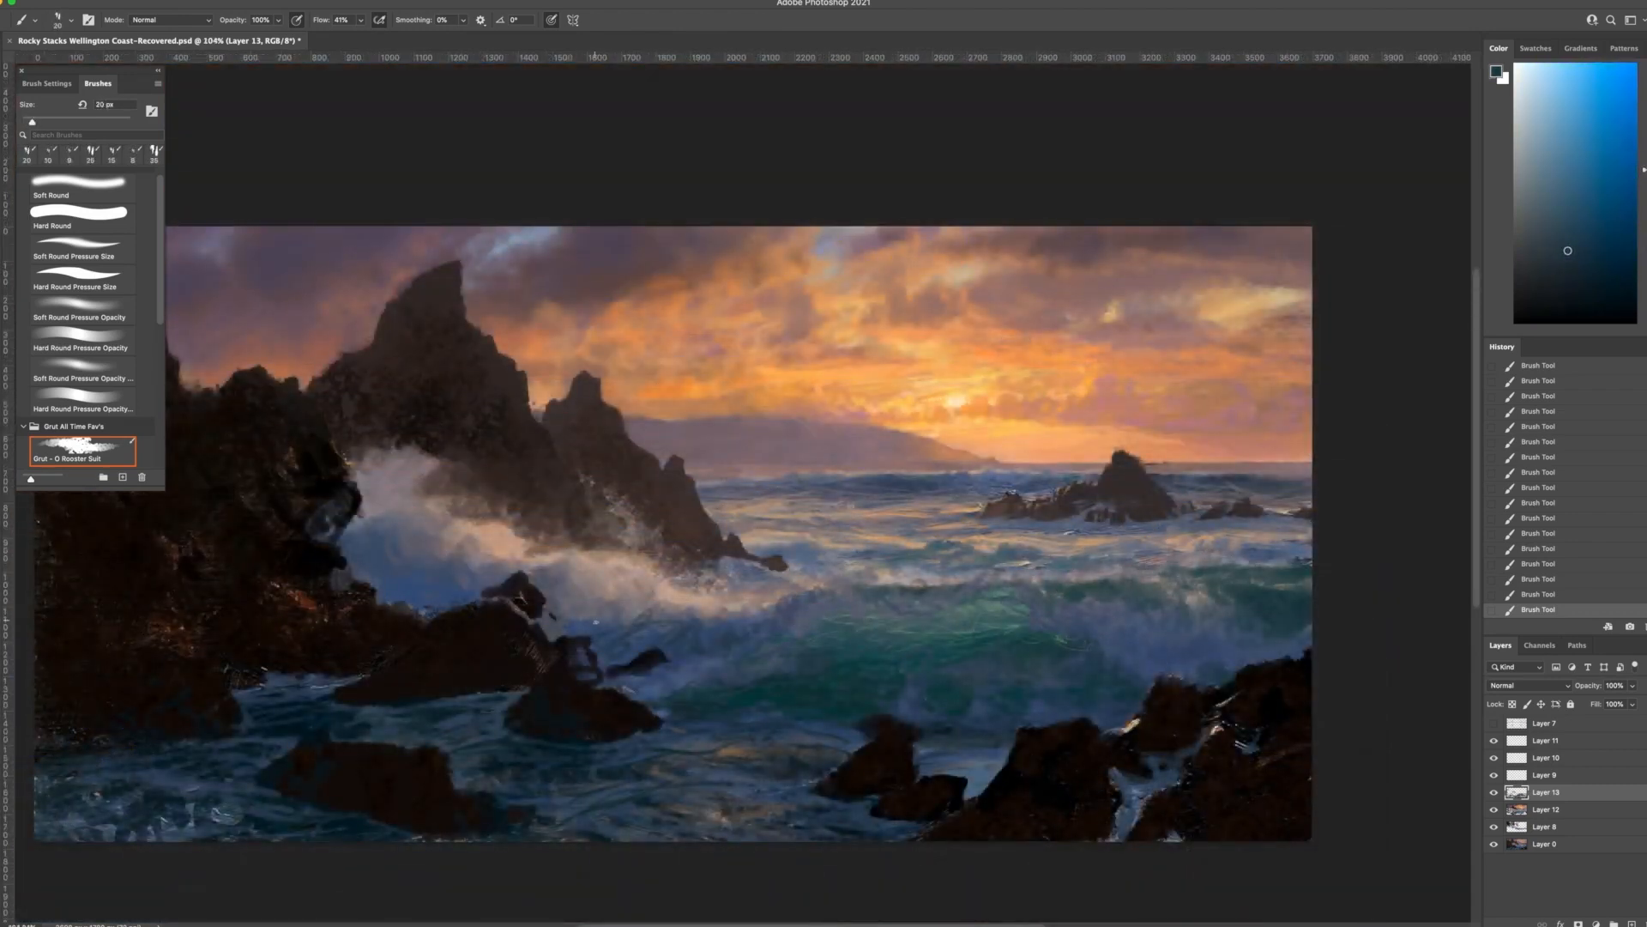
left_click_drag(571, 611, 674, 612)
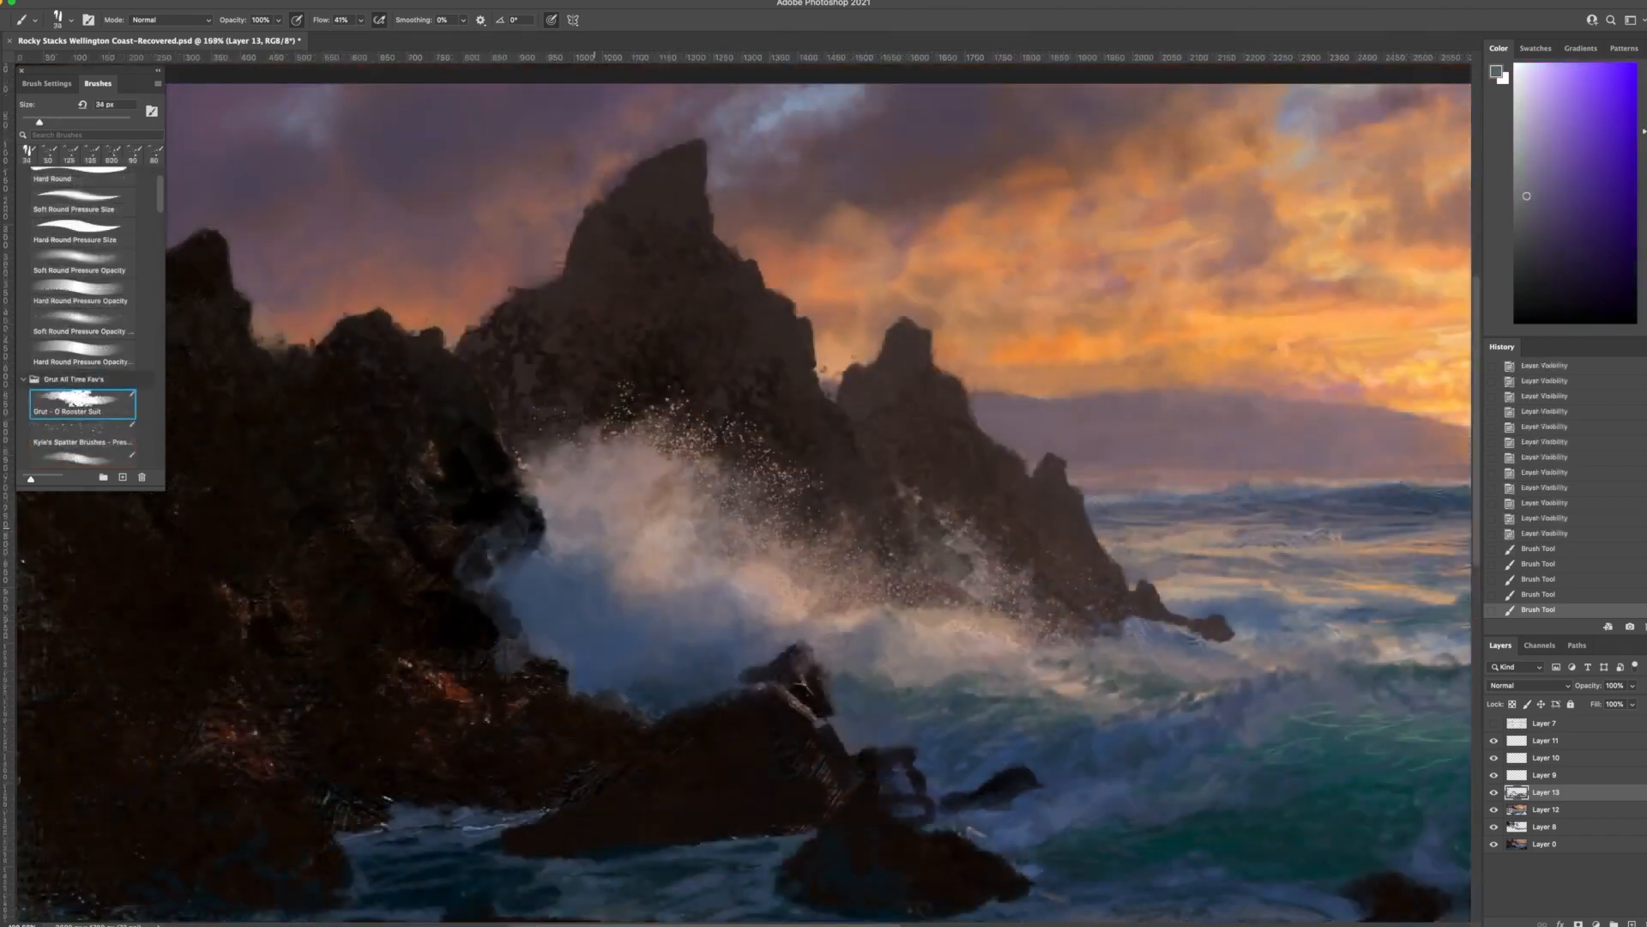
Shrink the brush to about 10 px and dab muted grey-purple detail into the spray crashing against the tall rock stack
left_click(595, 527)
left_click(594, 524)
key("bracketleft")
key("bracketleft")
key("bracketleft")
key("bracketleft")
key("bracketleft")
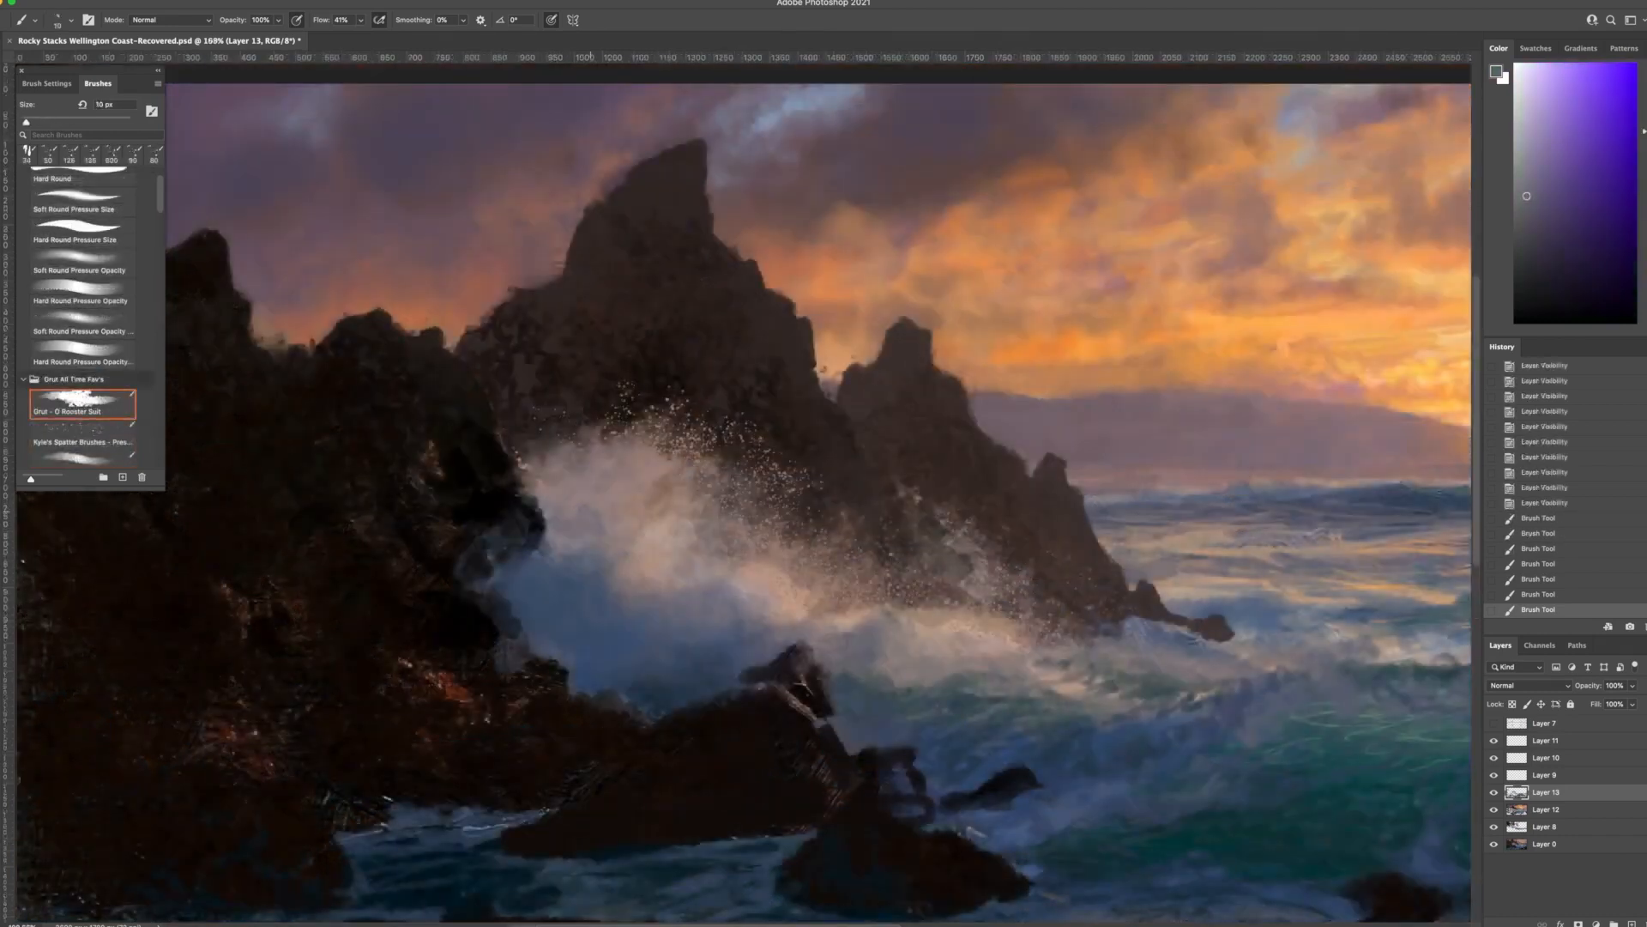
left_click(582, 495)
key("bracketright")
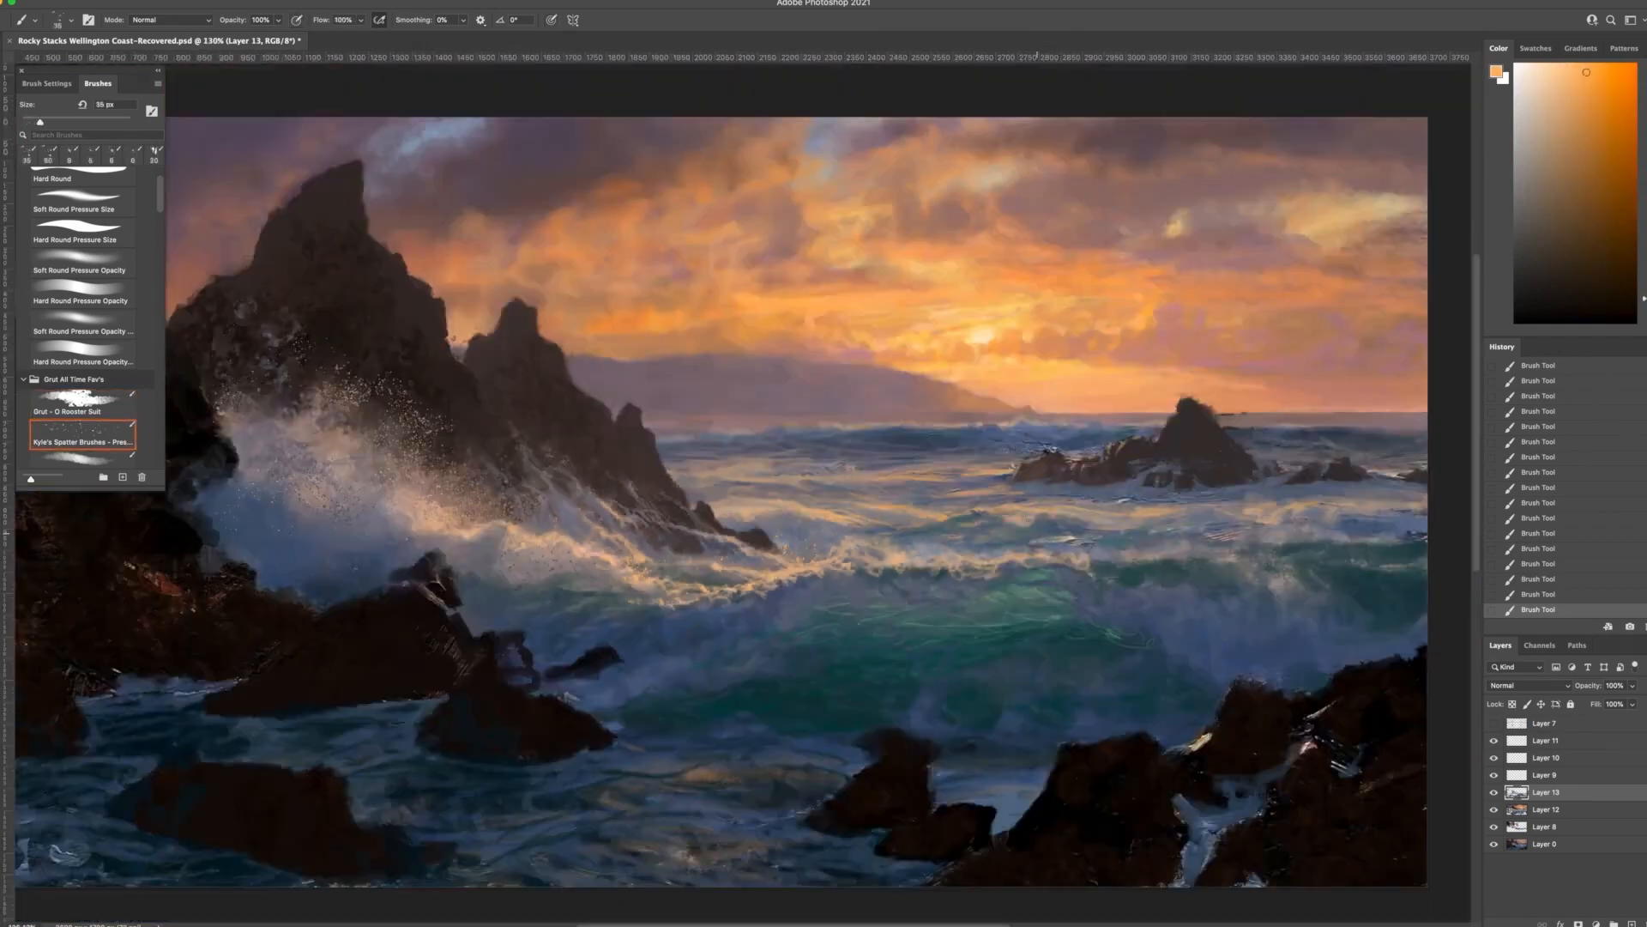
Choose a pale orange, lower the brush opacity to 77% and brush golden light along the breaking wave's foam
key("super+minus")
key("super+minus")
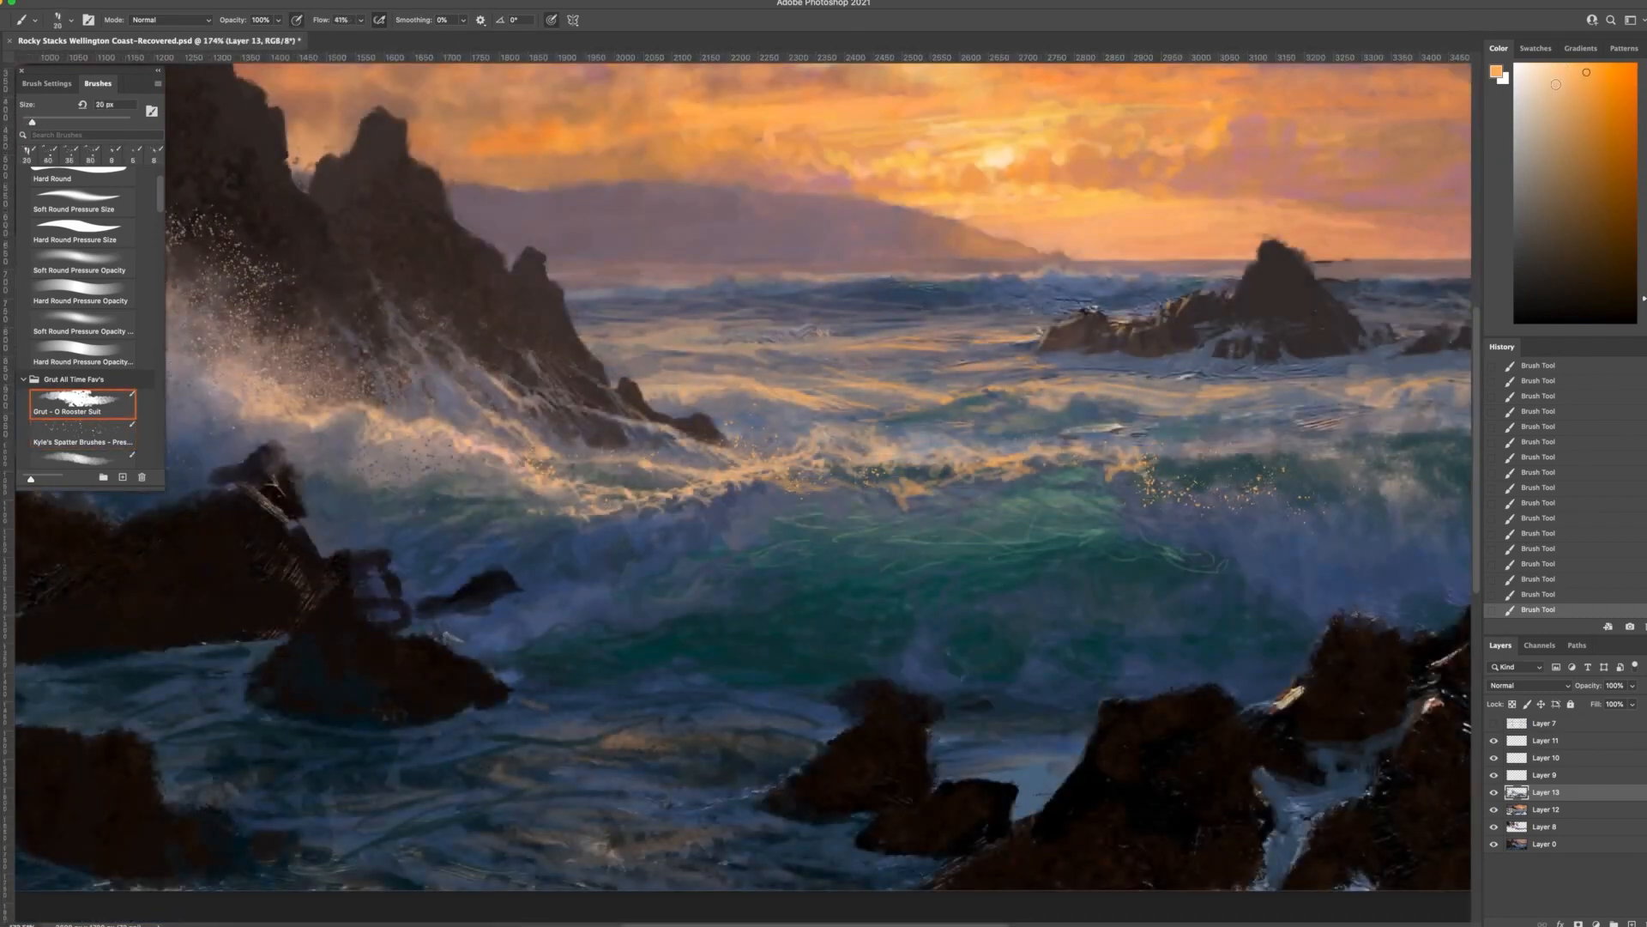
left_click(1563, 74)
left_click(278, 19)
left_click_drag(280, 36, 250, 36)
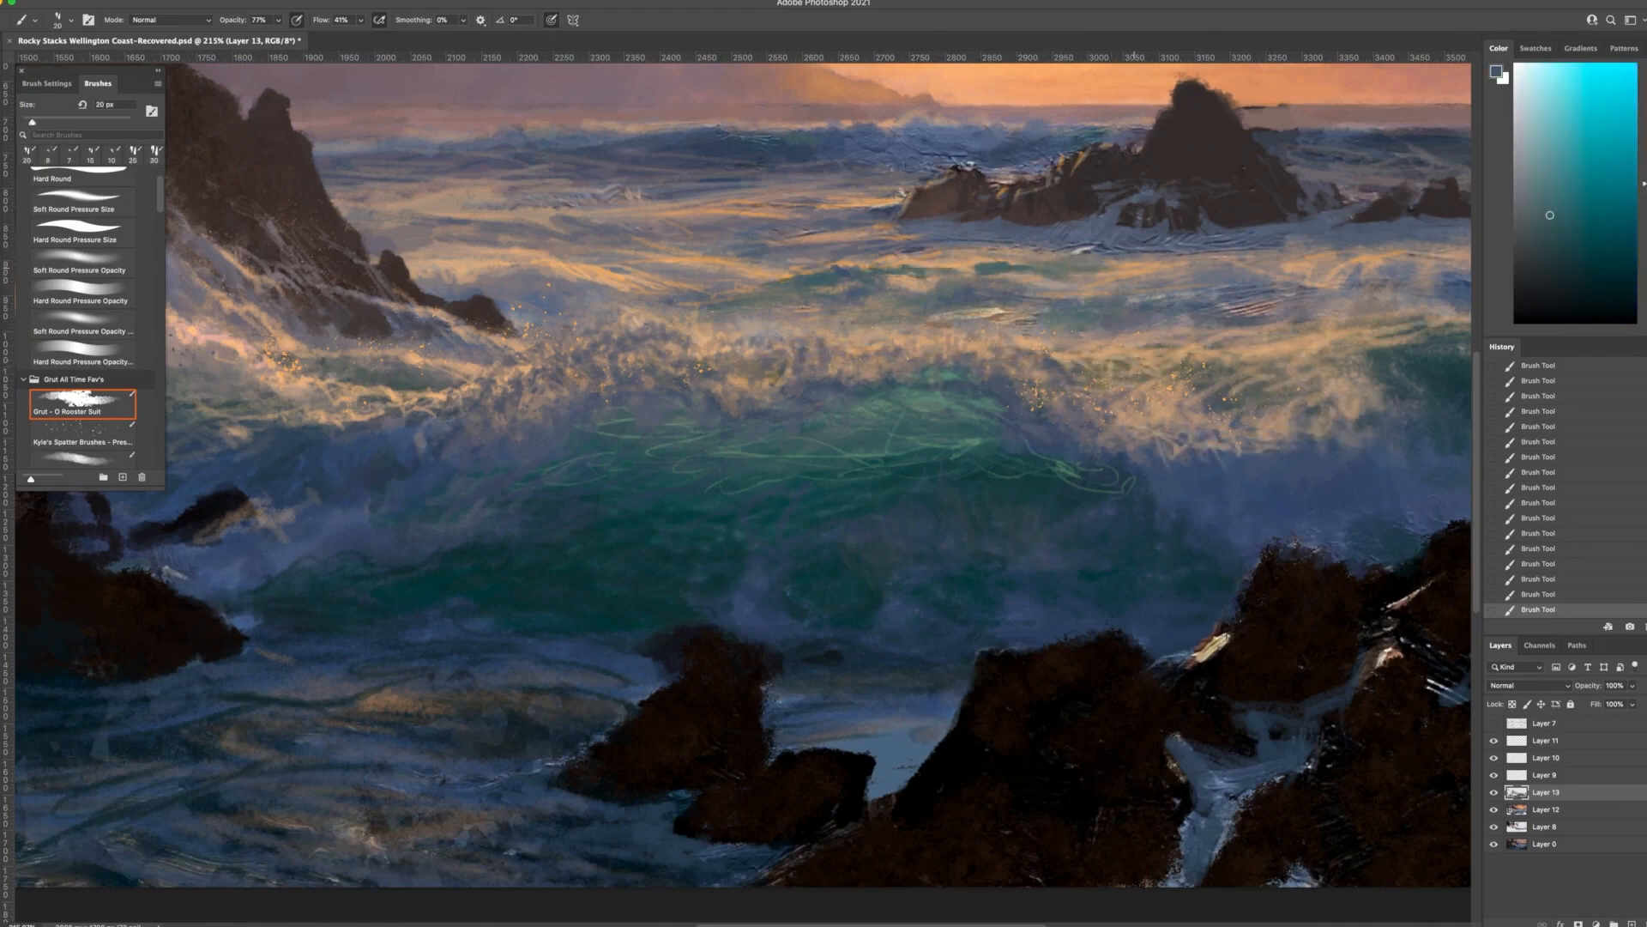
Resize the brush, sample a colour from the sea and paint soft blue mist over the left side of the breaking wave
key("bracketleft")
key("bracketleft")
key("bracketleft")
key("bracketleft")
key("bracketleft")
left_click(1215, 273, "alt")
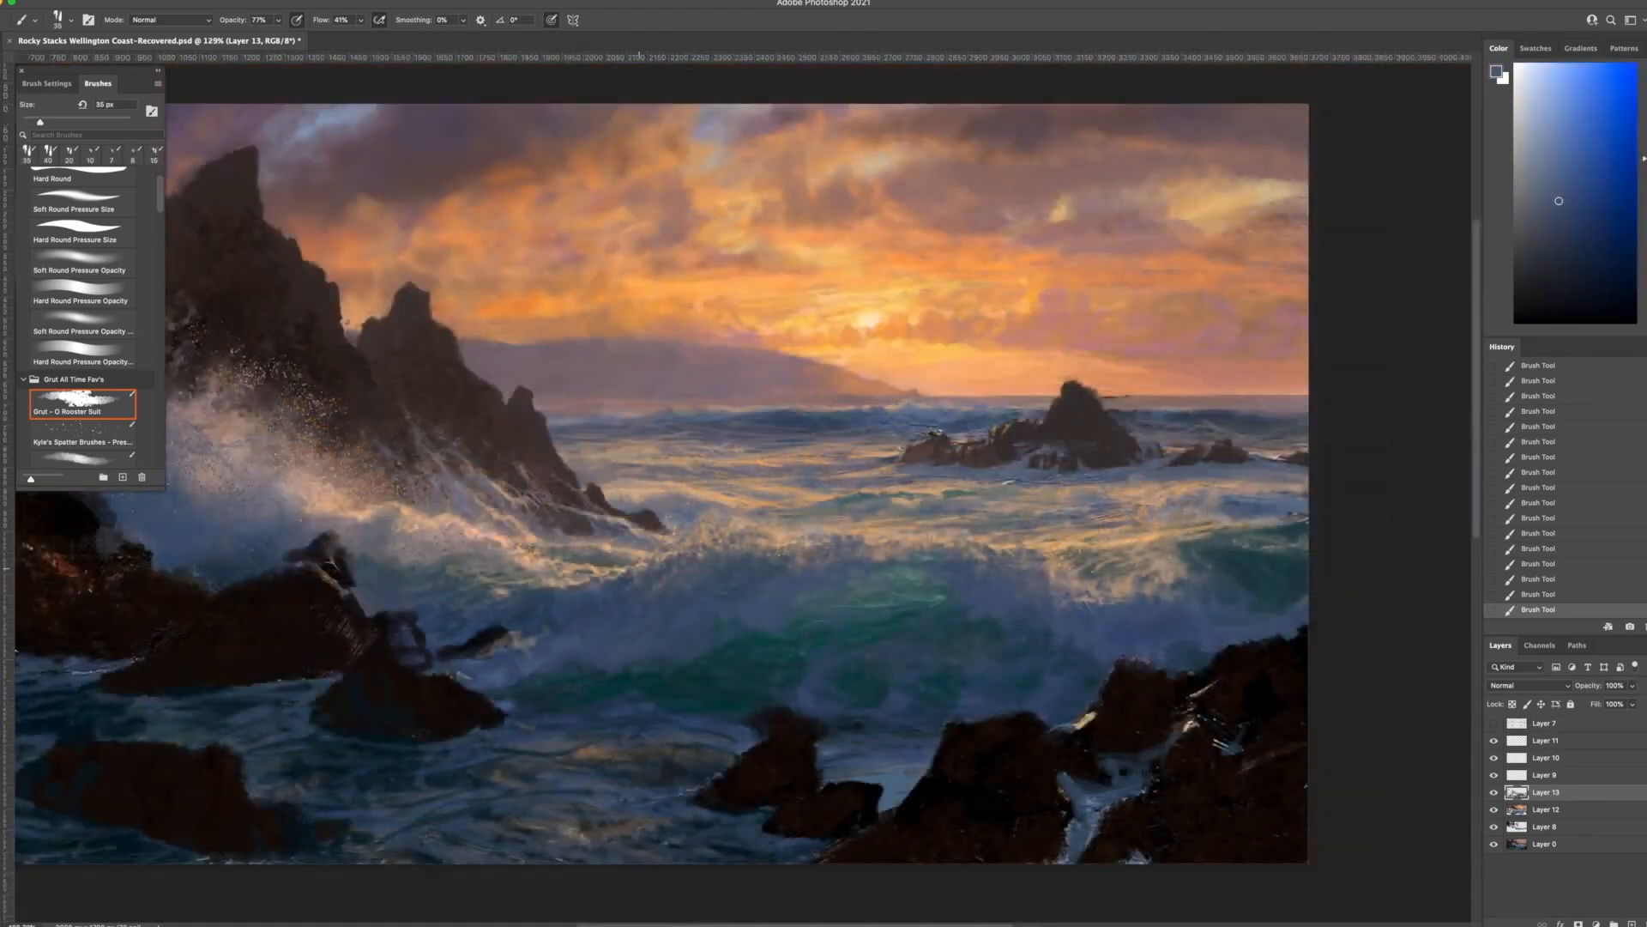
mouse_move(615, 574)
left_mouse_down()
mouse_move(525, 584)
mouse_move(635, 572)
mouse_move(506, 591)
left_mouse_up()
left_click_drag(510, 566, 545, 559)
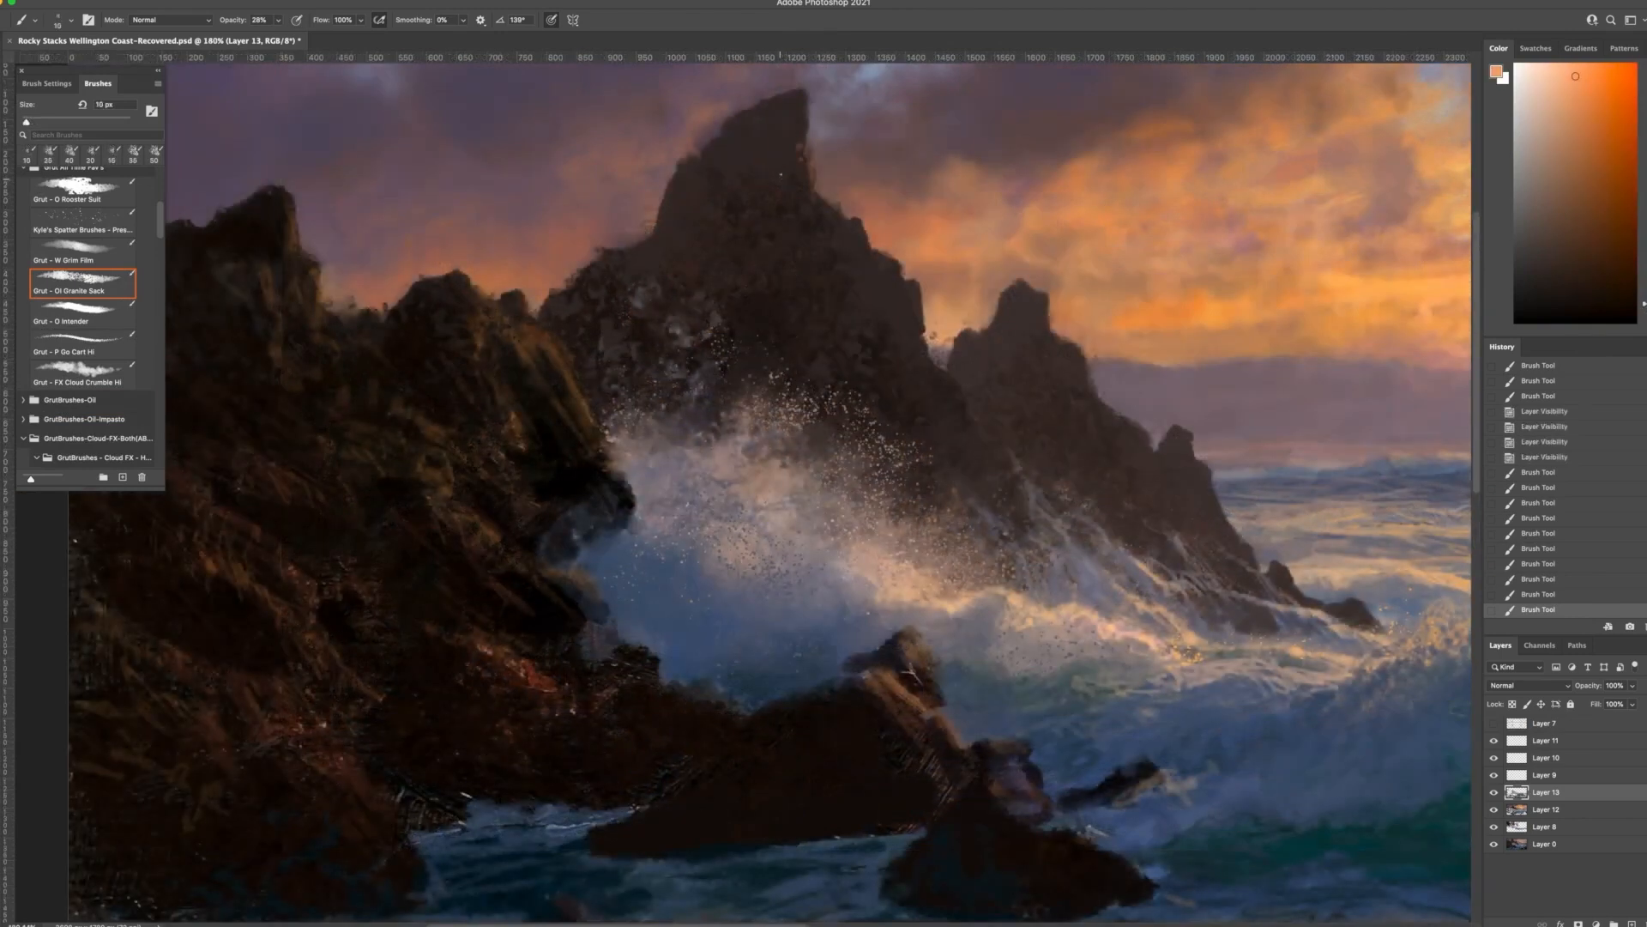
Paint orange rim light on the rock stack and cliff peaks with the 10 px Granite Sack brush at 28% opacity
left_click_drag(781, 174, 780, 164)
mouse_move(779, 153)
left_mouse_down()
mouse_move(791, 177)
mouse_move(791, 163)
left_mouse_up()
left_click_drag(796, 135, 808, 160)
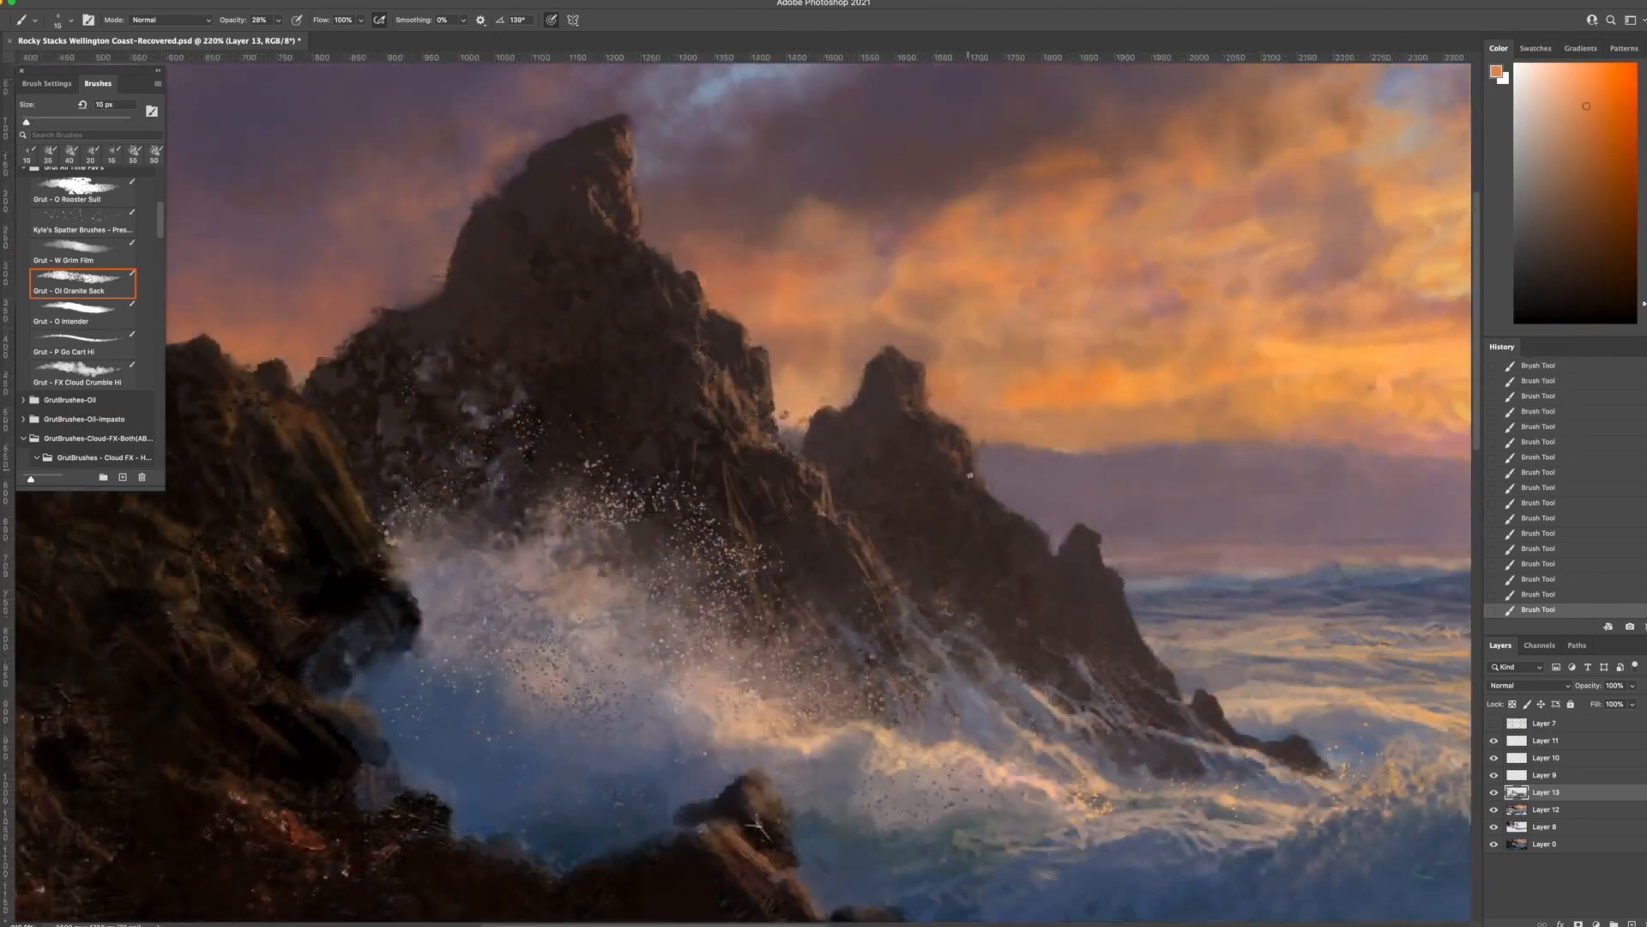
left_click_drag(927, 469, 950, 478)
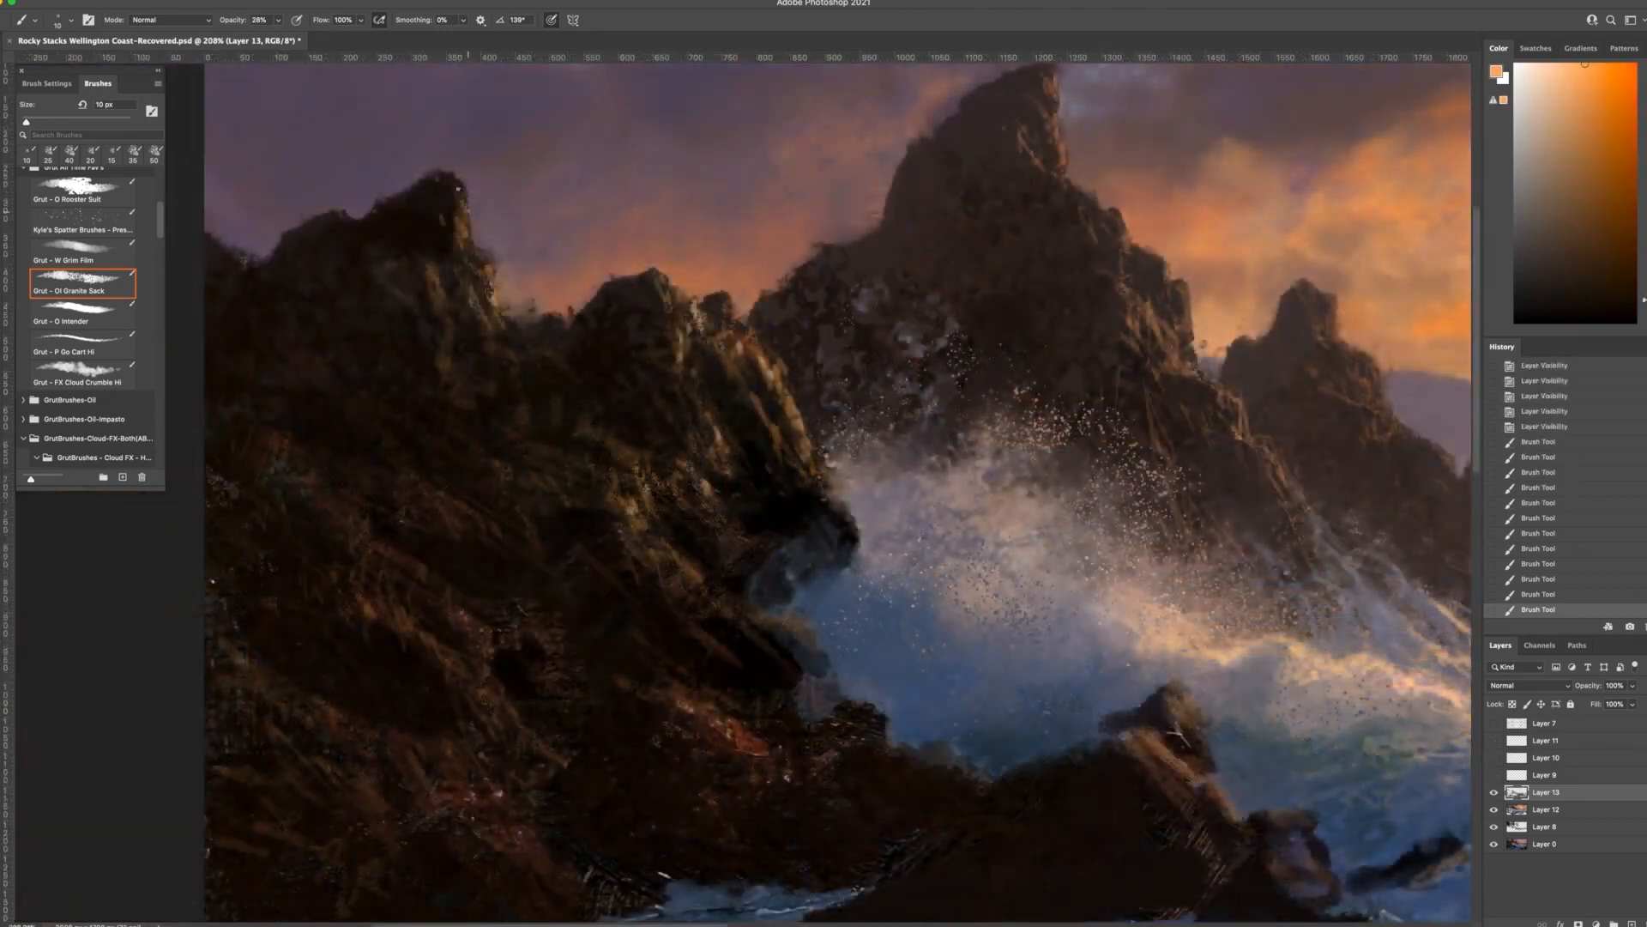
left_click_drag(458, 188, 464, 206)
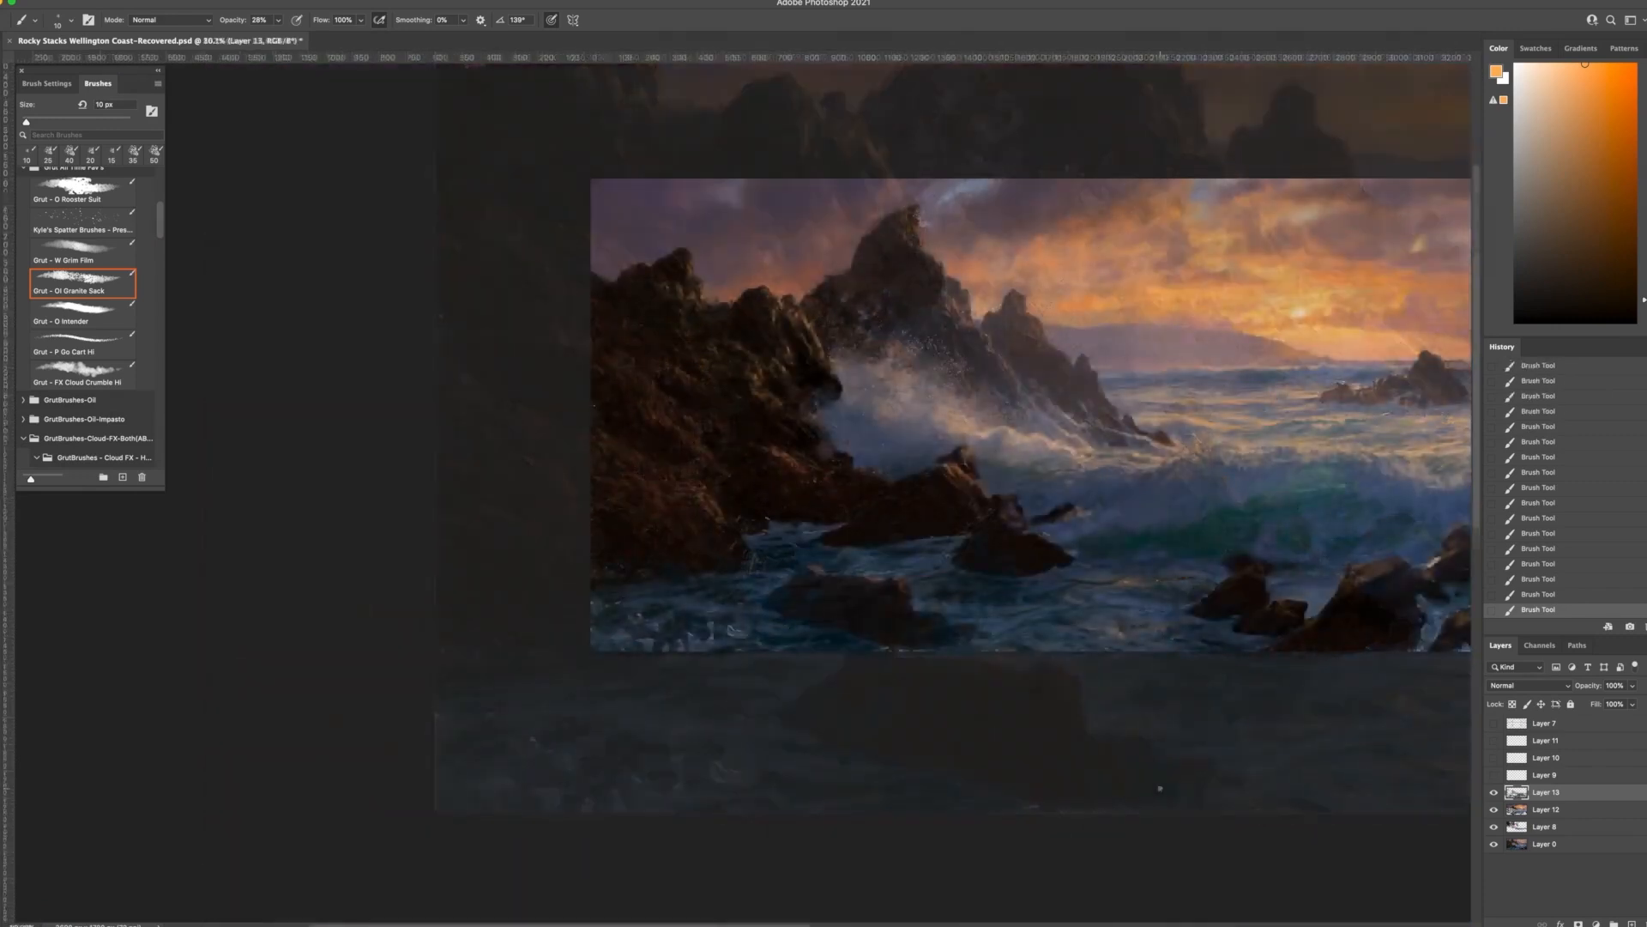
Brush fine purple-grey ripples into the distant water beside the second rock stack using a small brush
scroll(1160, 788, "down", 3)
scroll(1160, 787, "up", 2)
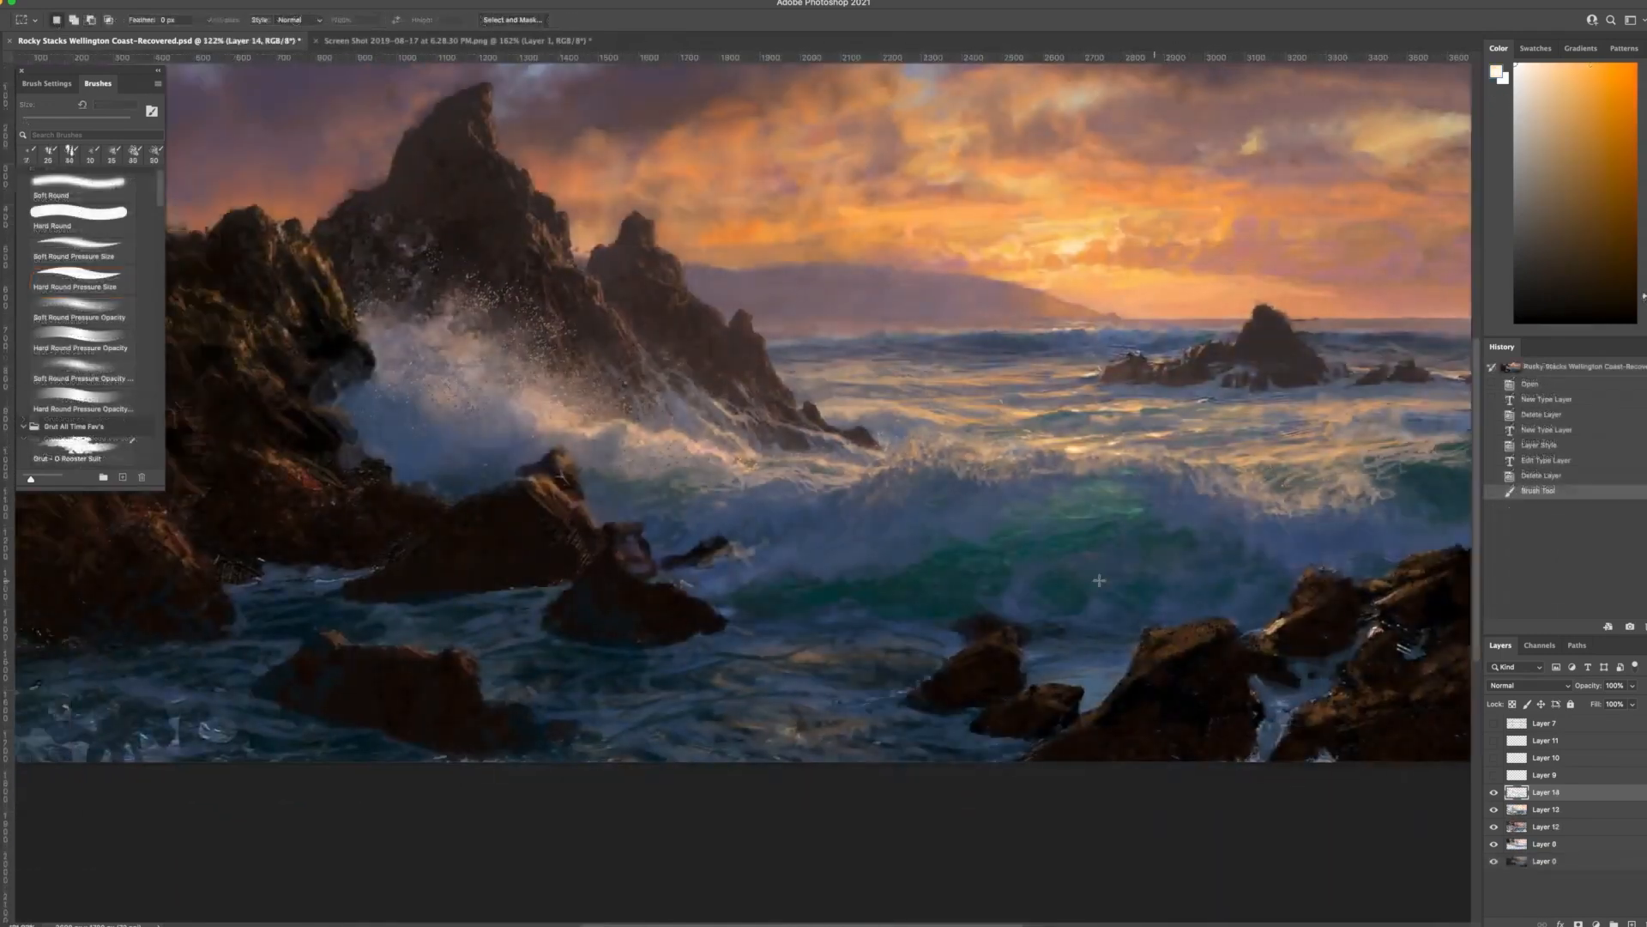
scroll(943, 528, "up", 5)
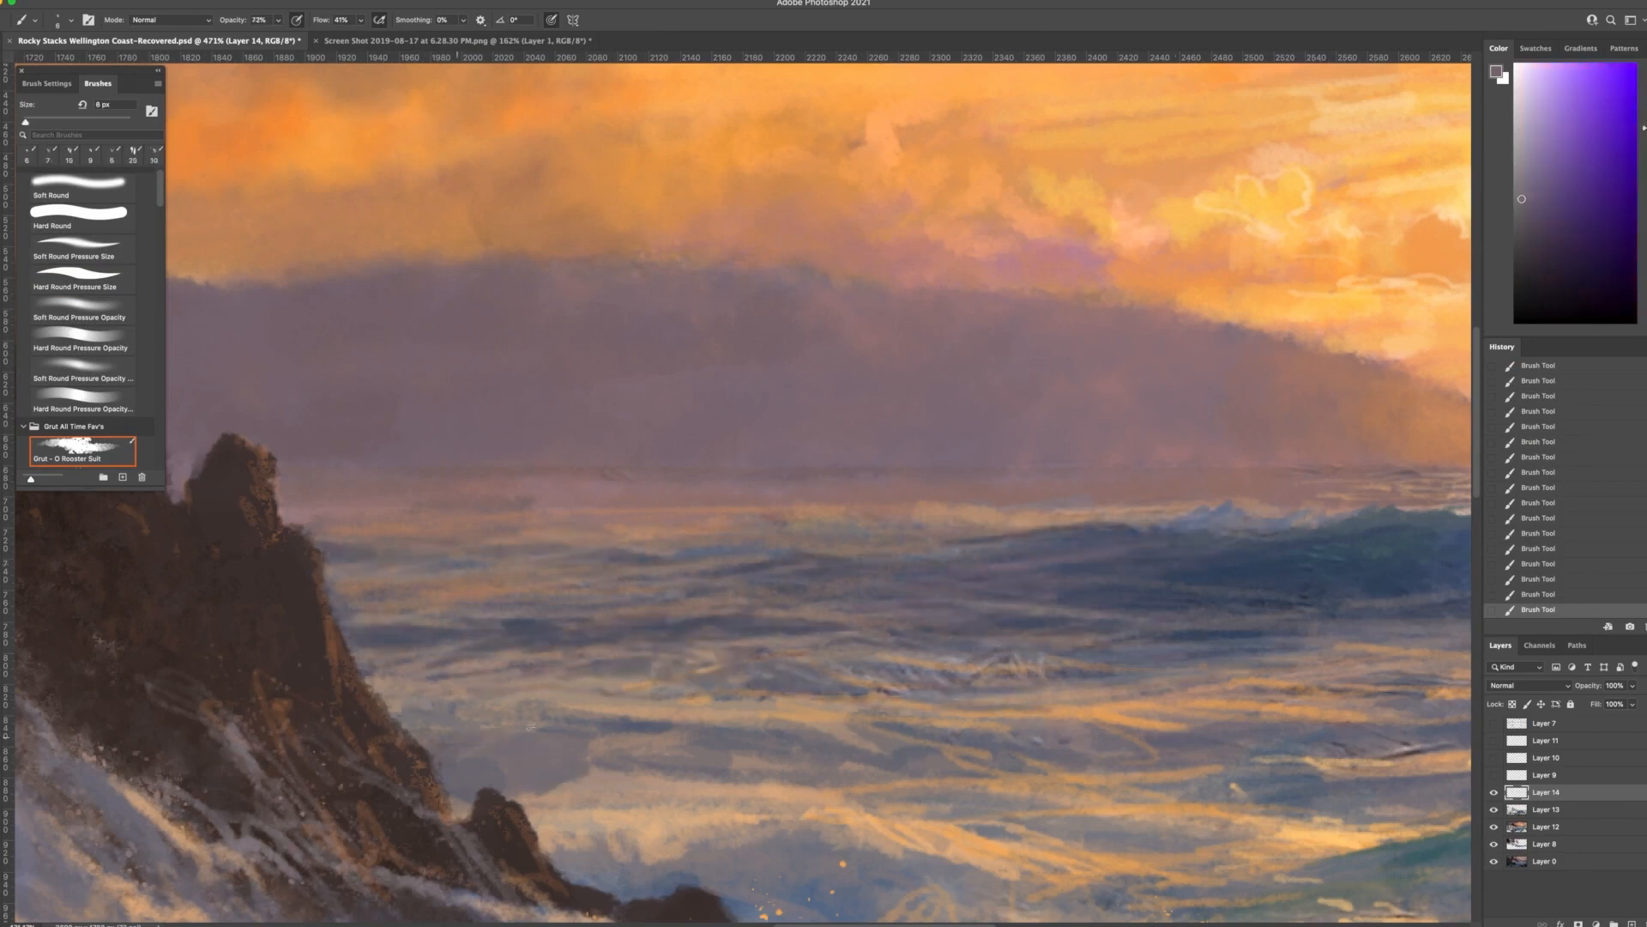
mouse_move(527, 726)
left_mouse_down()
mouse_move(640, 797)
mouse_move(549, 800)
left_mouse_up()
left_click_drag(650, 791, 730, 804)
left_click_drag(543, 797, 521, 803)
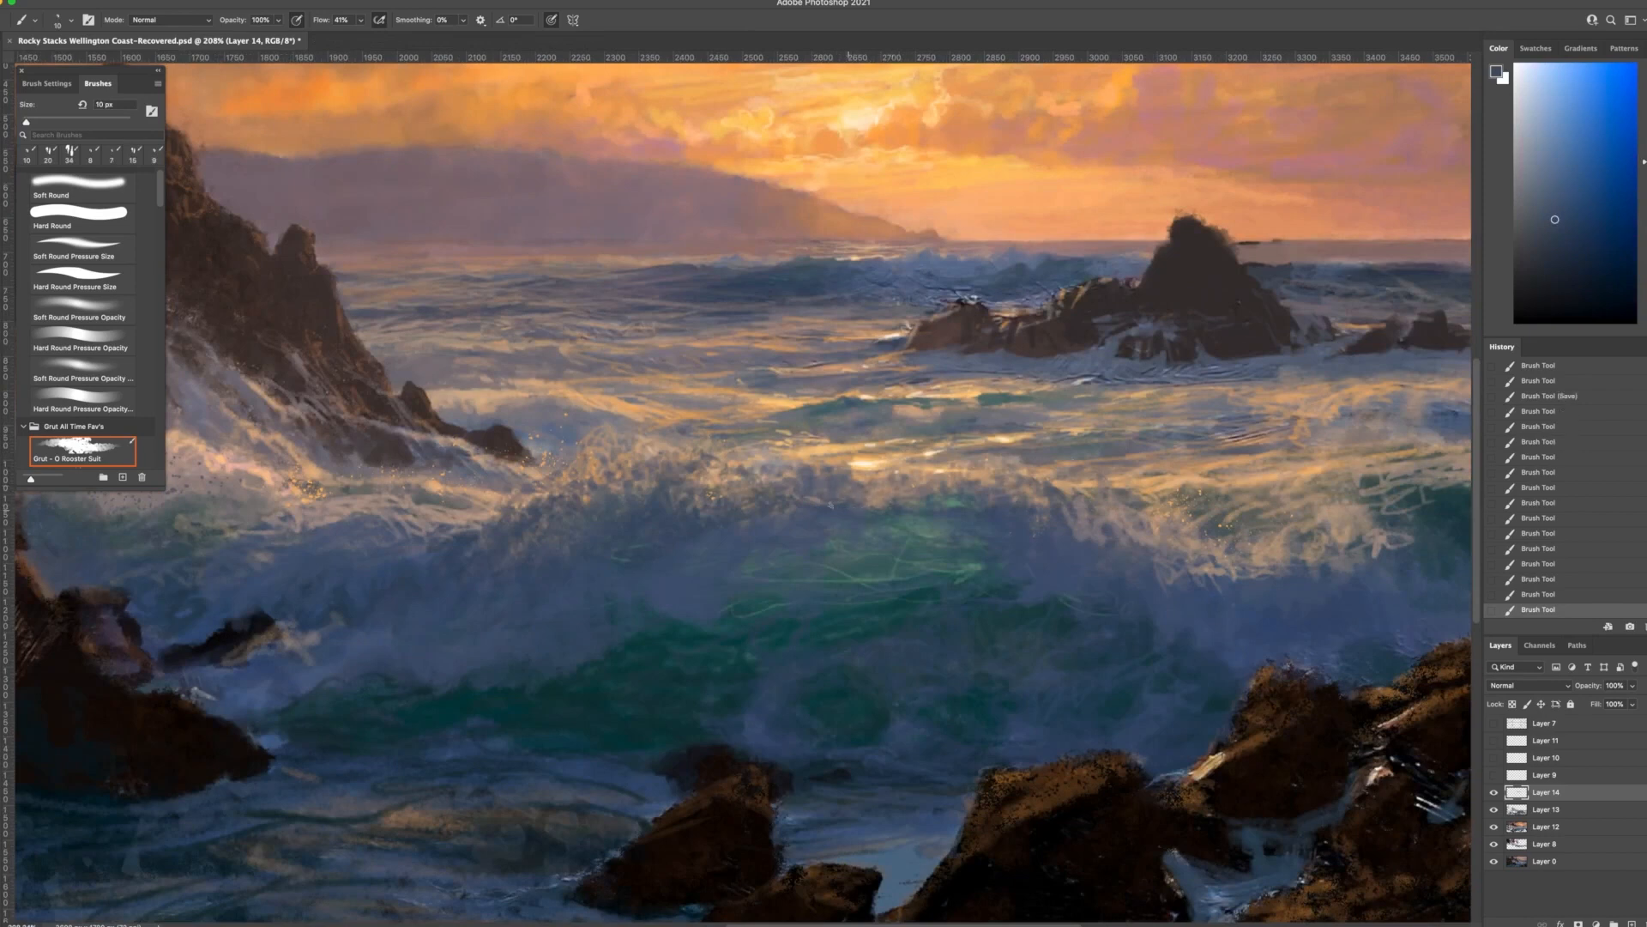
Refine the breaking wave's crest and face with sampled tones, softening the foam beside the second rock stack's tip
left_click_drag(862, 508, 959, 495)
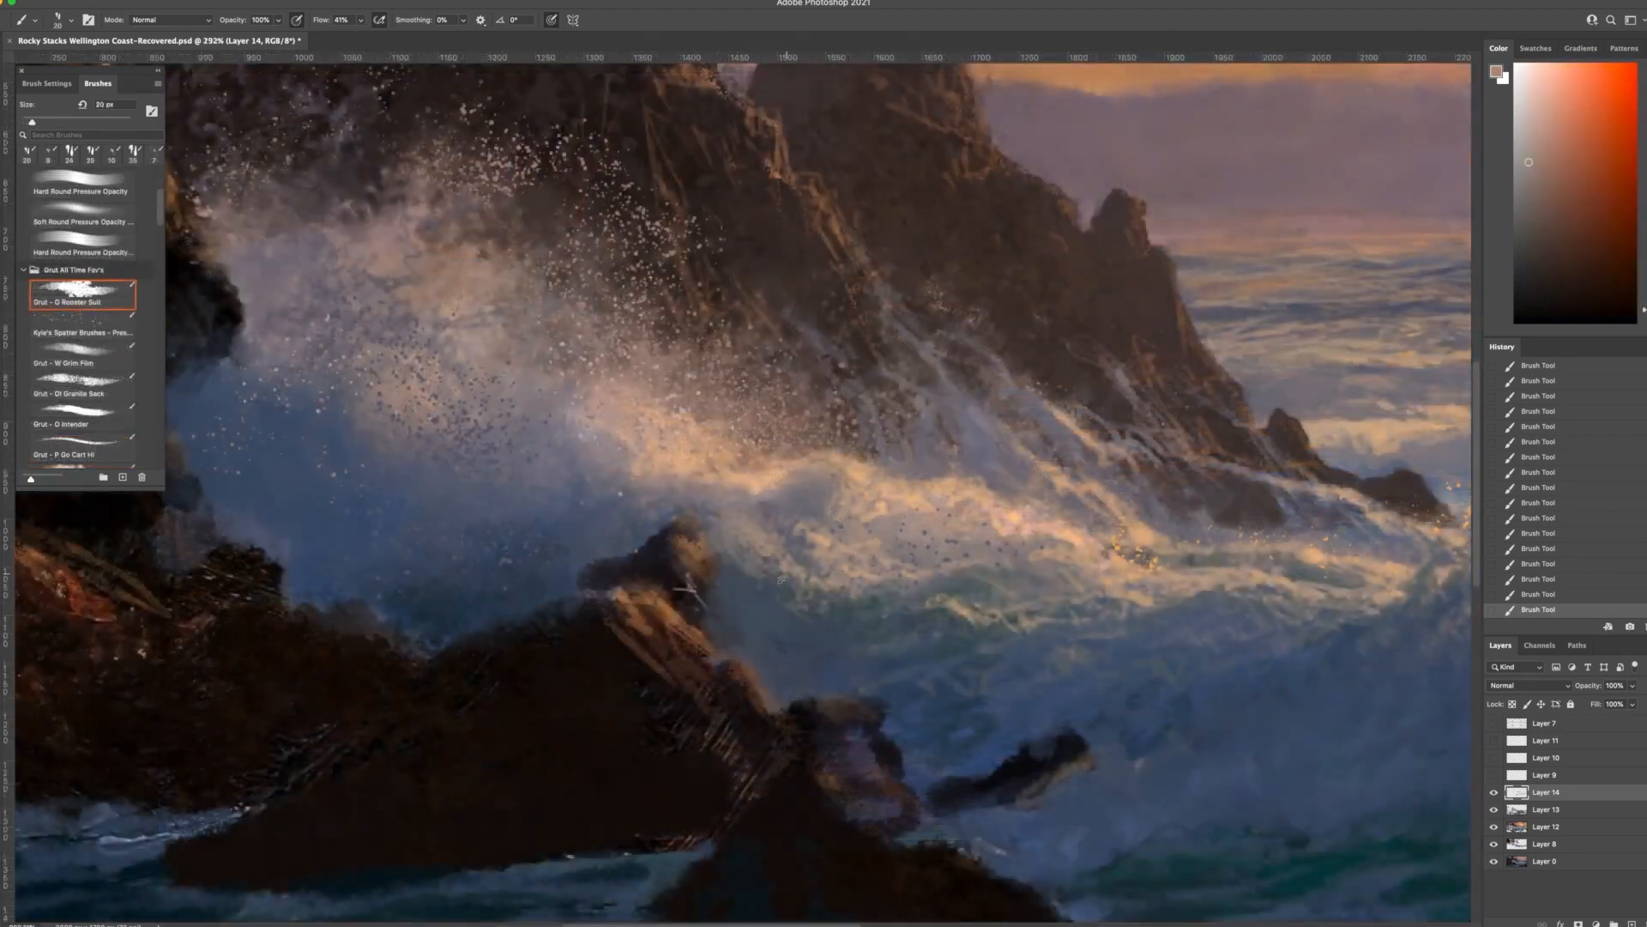
left_click(740, 573, "alt")
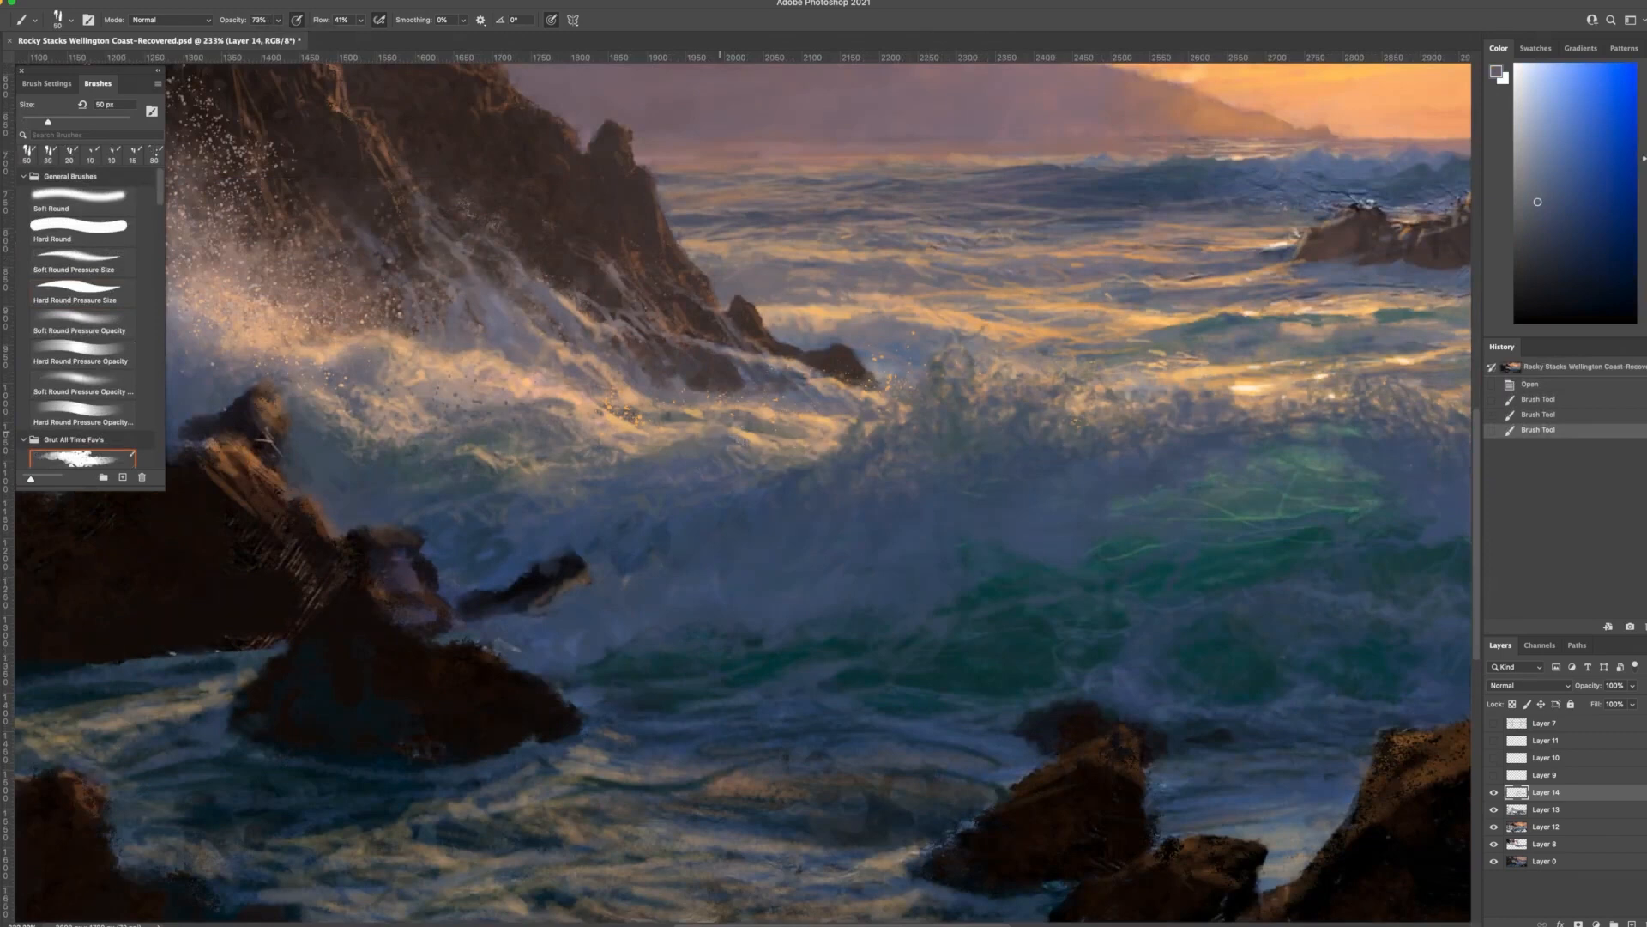
left_click(755, 441)
left_click_drag(739, 464, 797, 456)
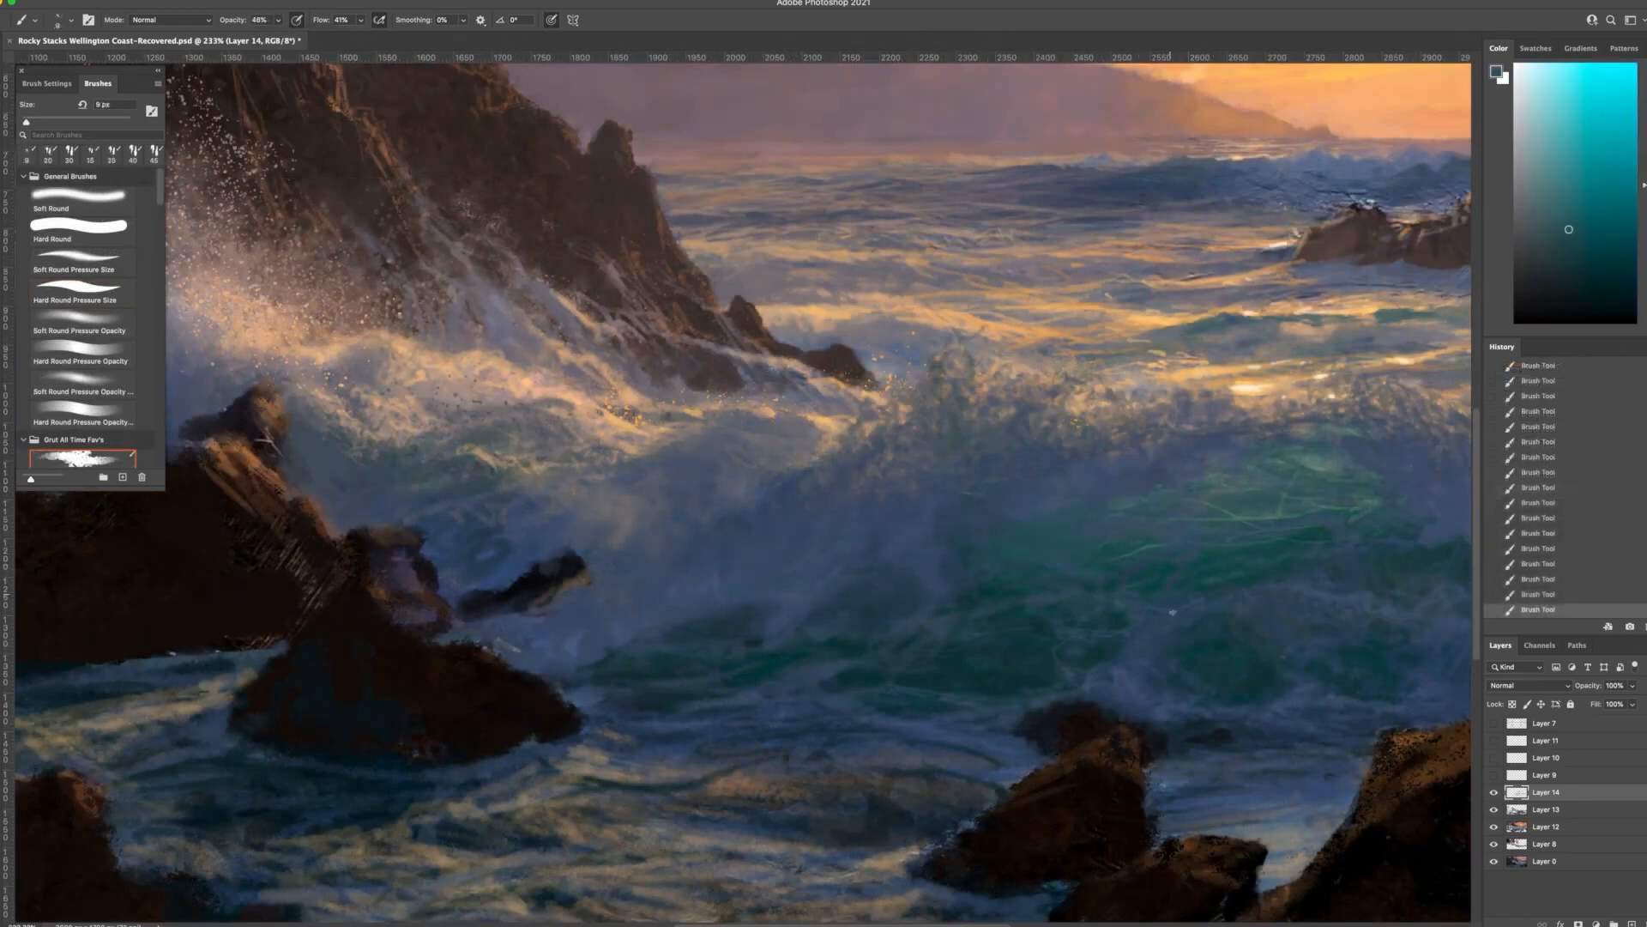
left_click(1089, 584, "alt")
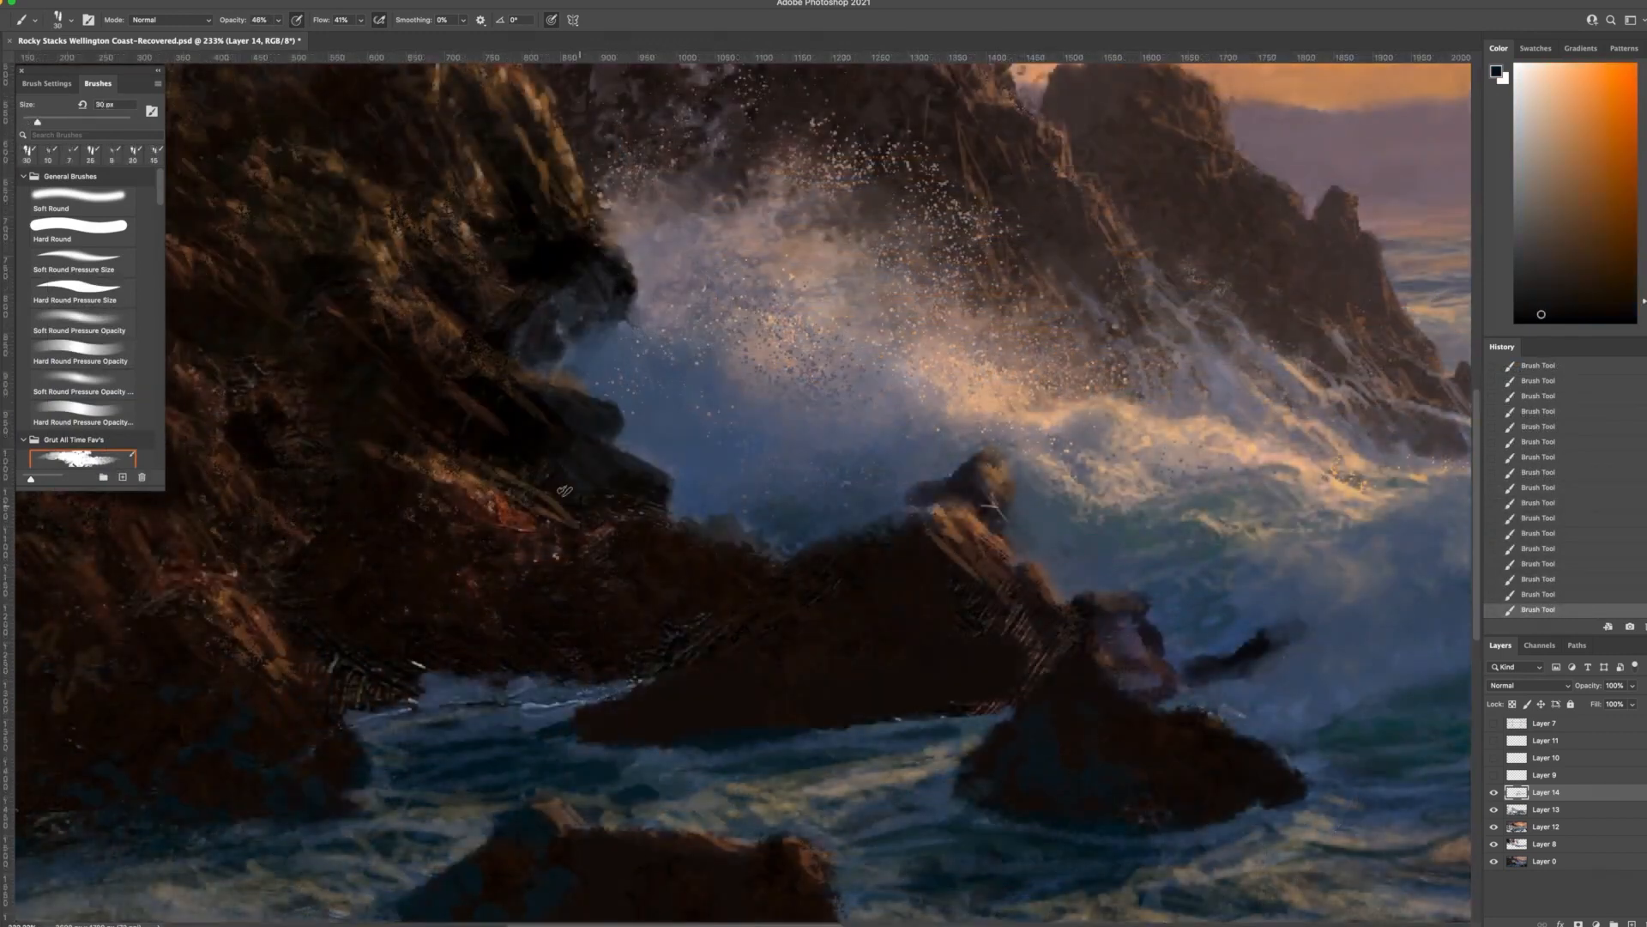
Shrink the brush, sample a dark rock colour and paint shadows and facets into the left cliff and central foreground rocks
key("bracketleft")
key("bracketleft")
key("bracketleft")
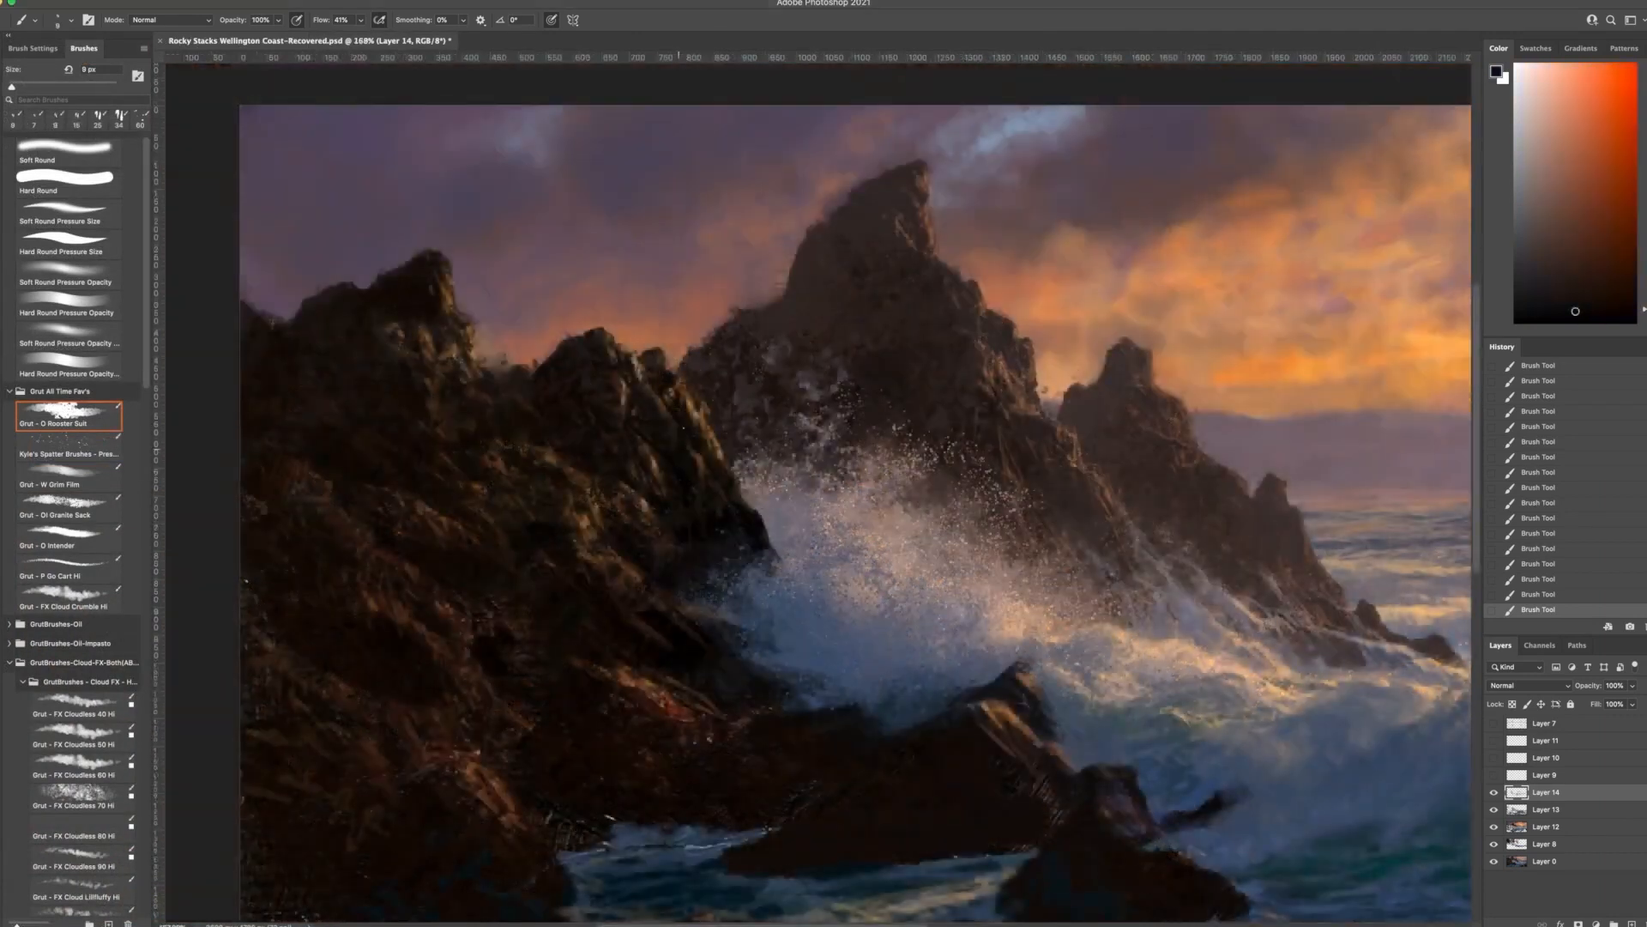
left_click(676, 431, "alt")
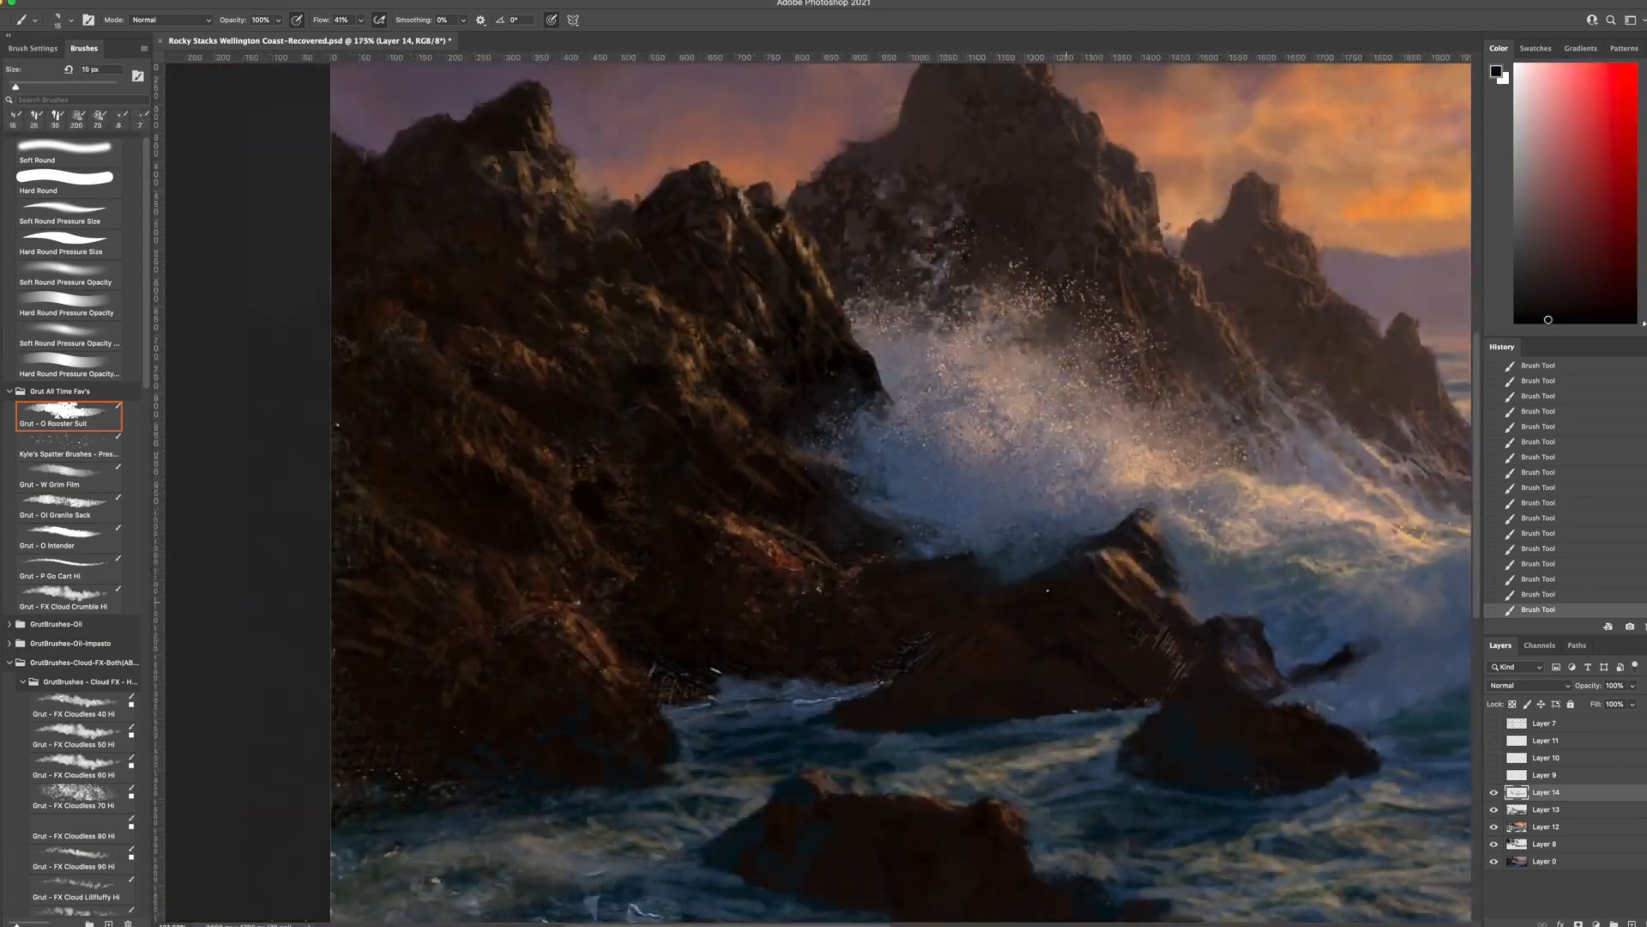
mouse_move(1148, 634)
left_mouse_down()
mouse_move(1131, 600)
mouse_move(1176, 674)
left_mouse_up()
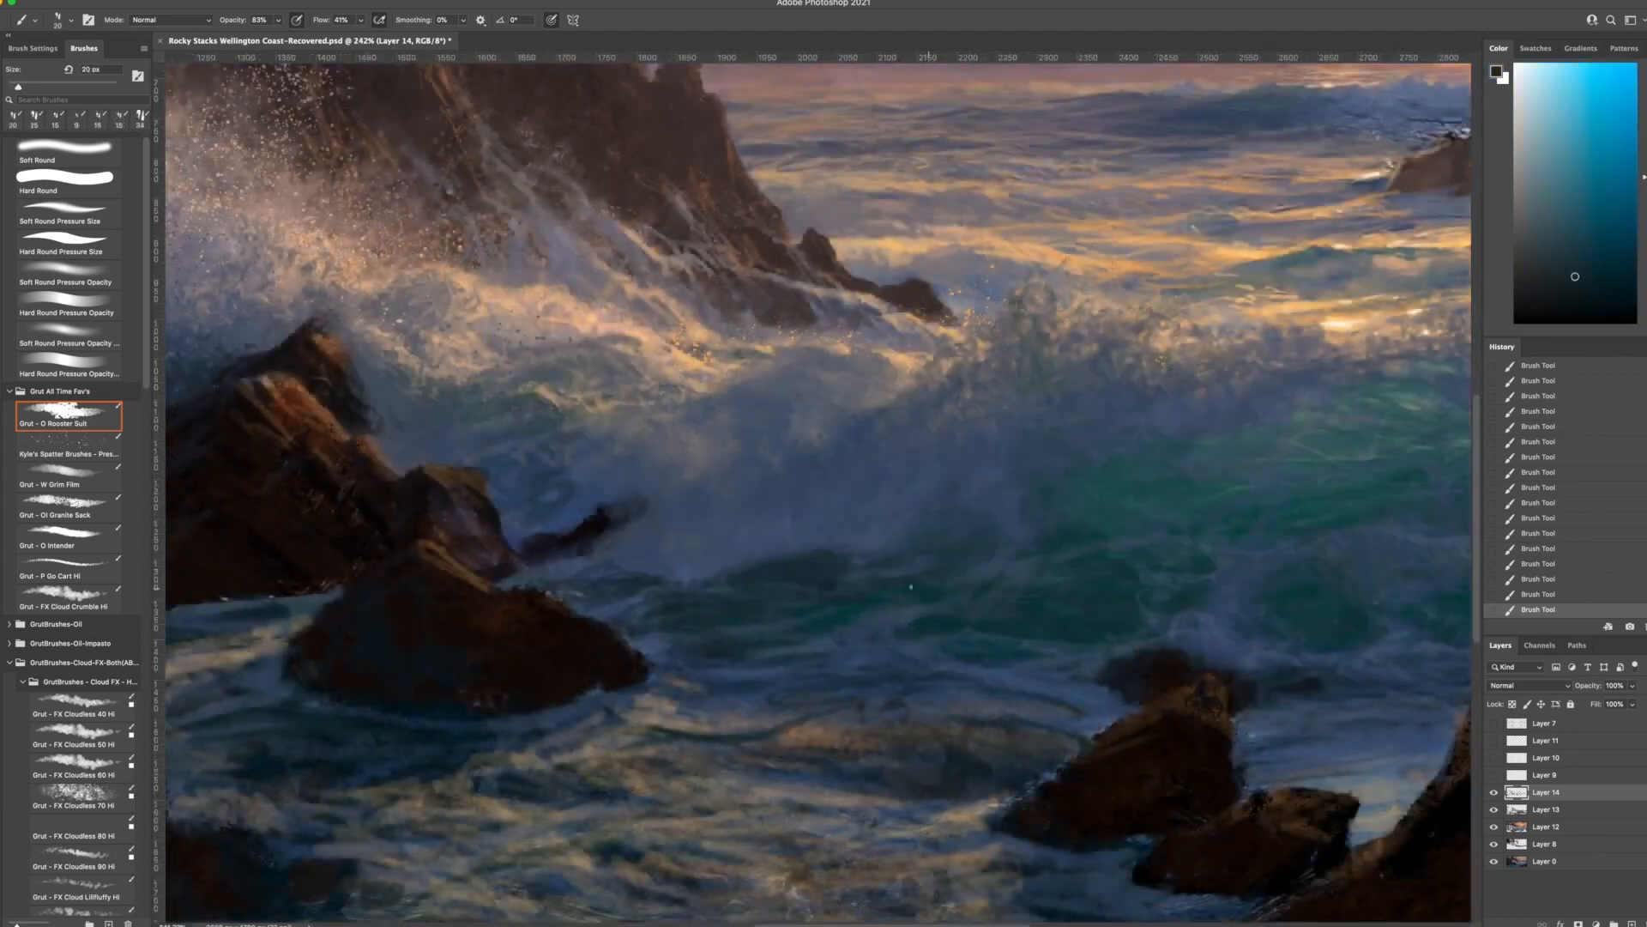
Sample the wave's colours and paint dark blue-green strokes into the left part of the breaking wave's face
left_click(908, 585, "alt")
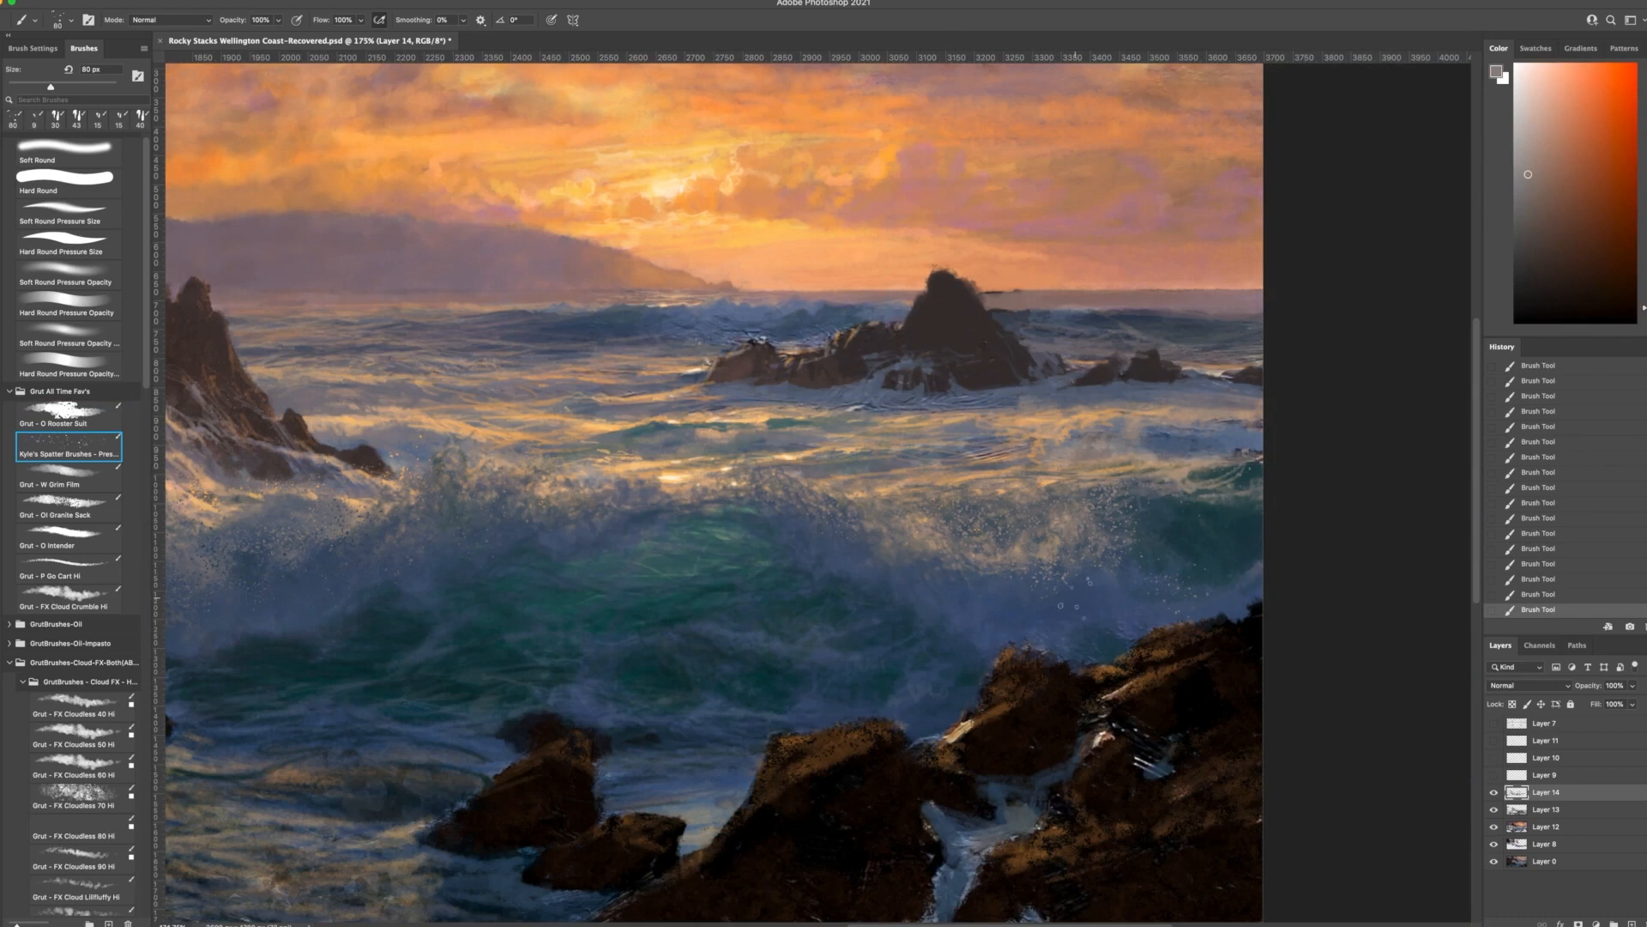
left_click(1023, 596, "alt")
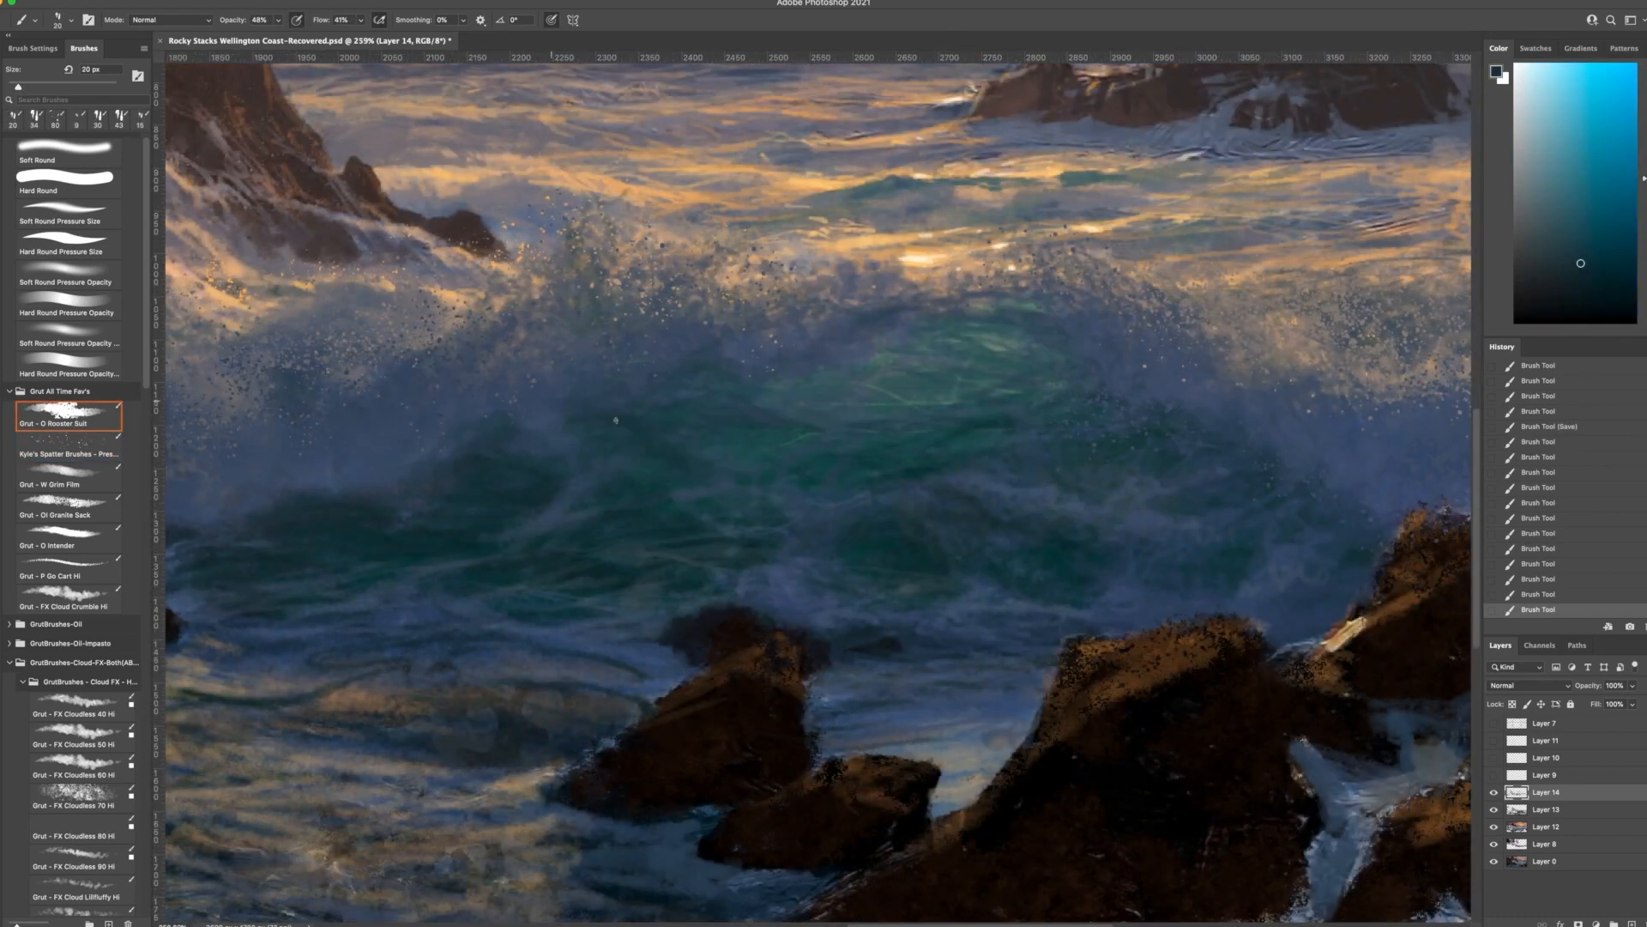
left_click_drag(616, 421, 625, 423)
left_click_drag(558, 405, 630, 429)
left_click_drag(603, 396, 619, 407)
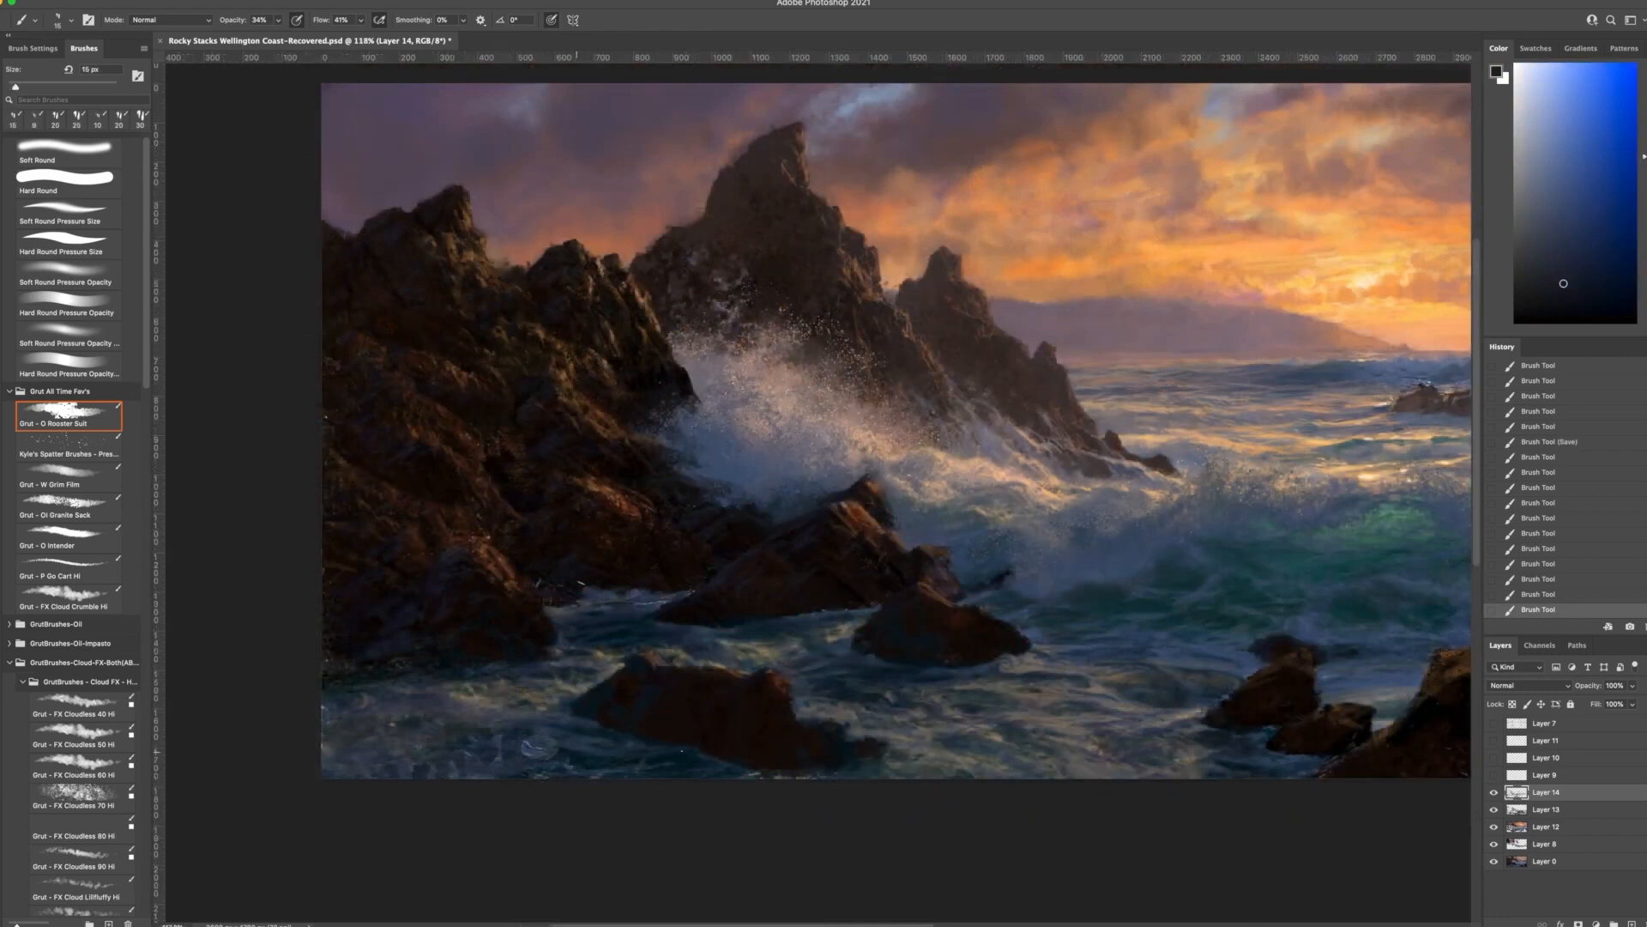
Touch up the foreground water in the painting's lower-left corner with a sampled dark blue
left_click_drag(515, 759, 545, 750)
left_click(533, 754, "alt")
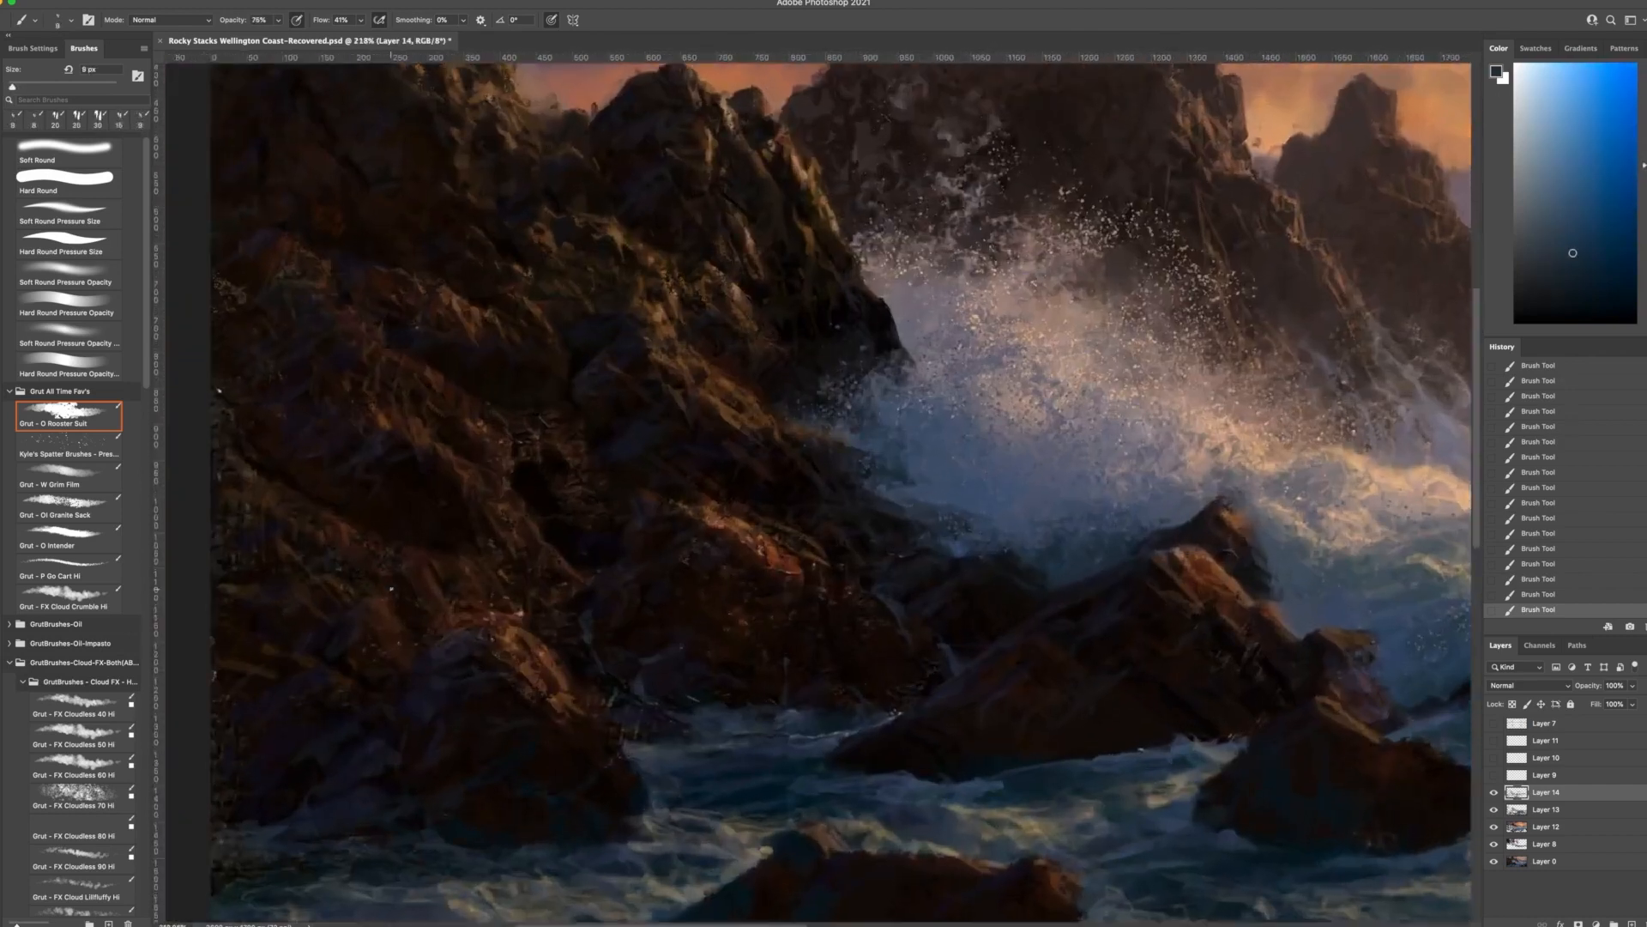
scroll(391, 589, "down", 3)
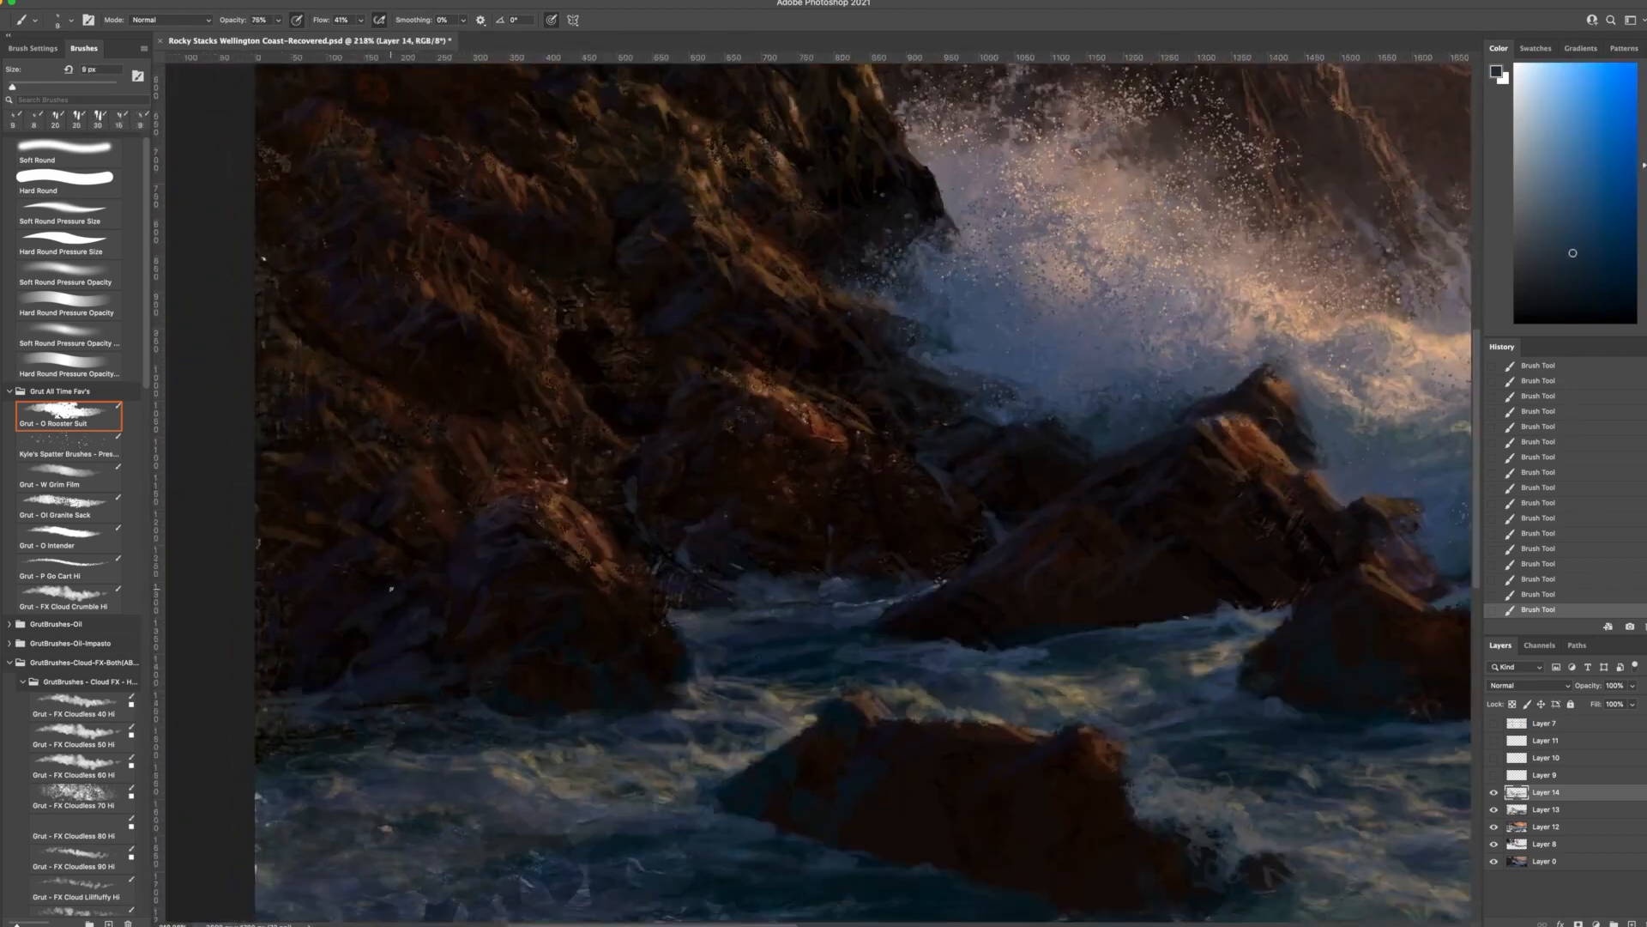
key("super+minus")
left_click_drag(1199, 364, 496, 535)
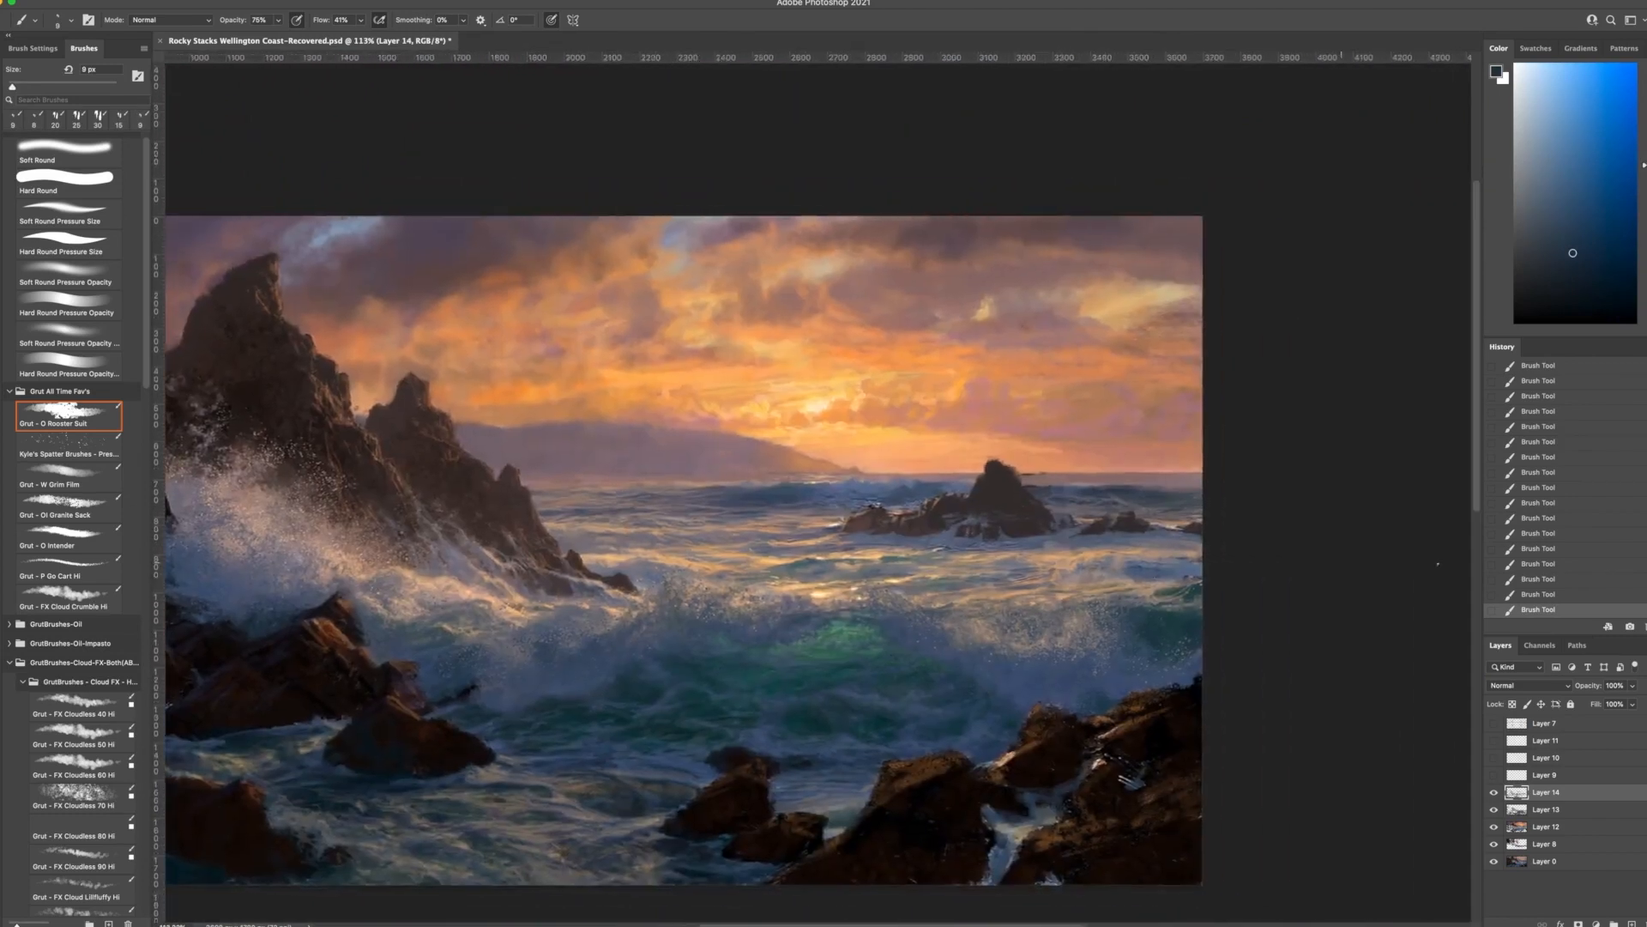
Refine the distant rock outcrop and surrounding water with small strokes in sampled and lighter warm grey tones
scroll(998, 505, "up", 10)
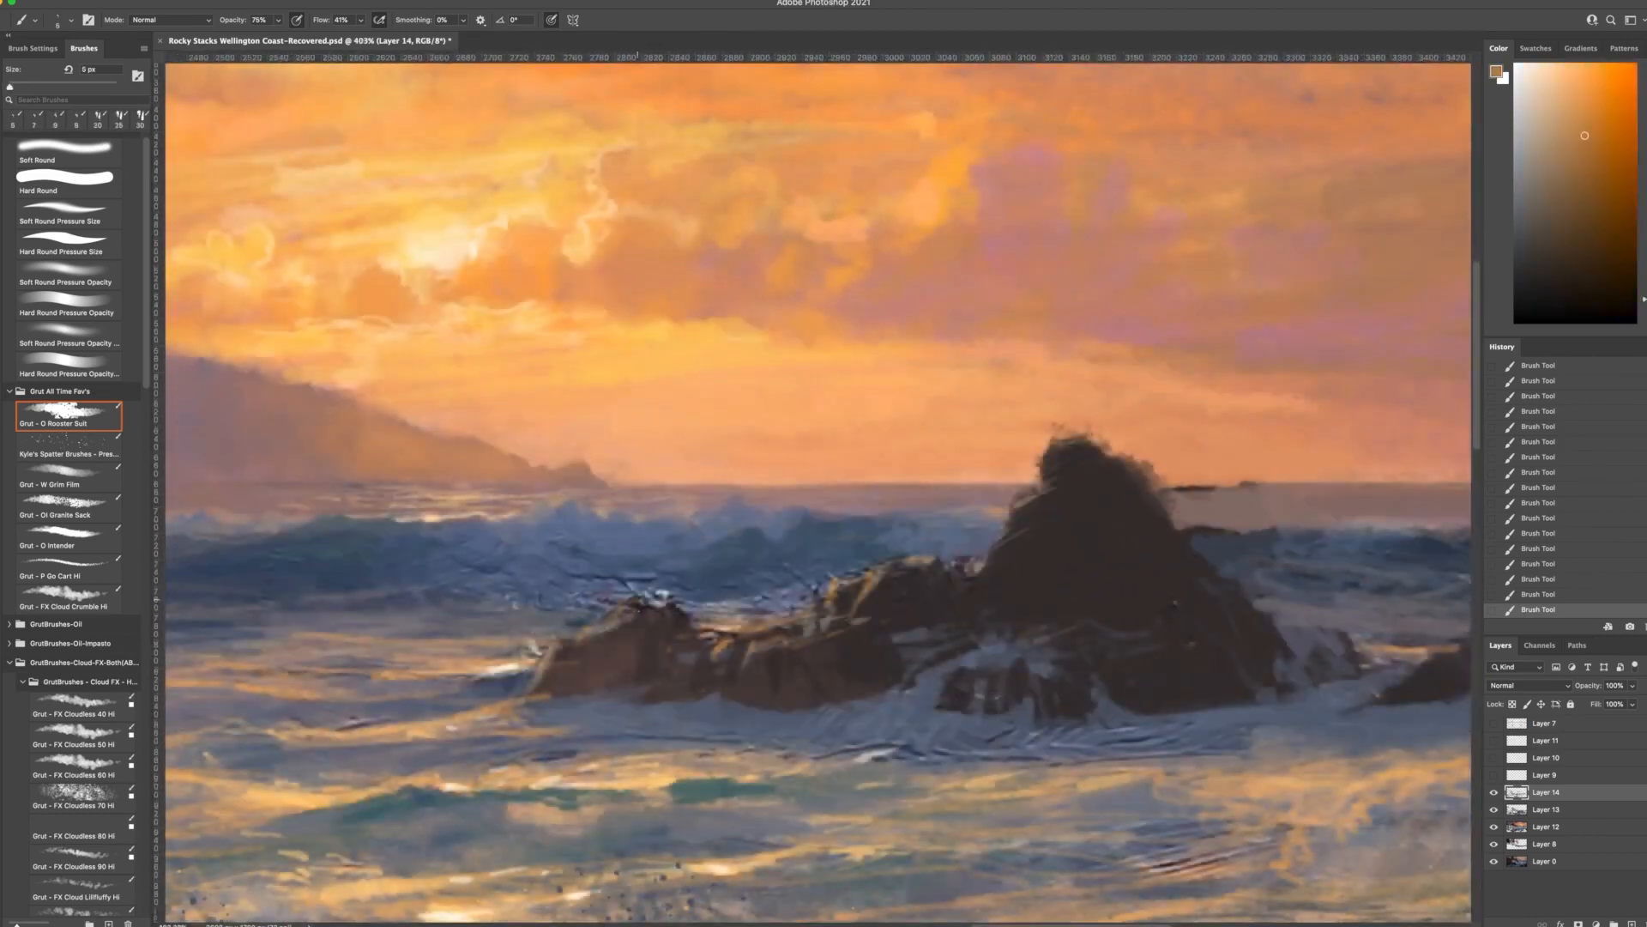
left_click_drag(637, 610, 675, 607)
left_click(608, 639, "alt")
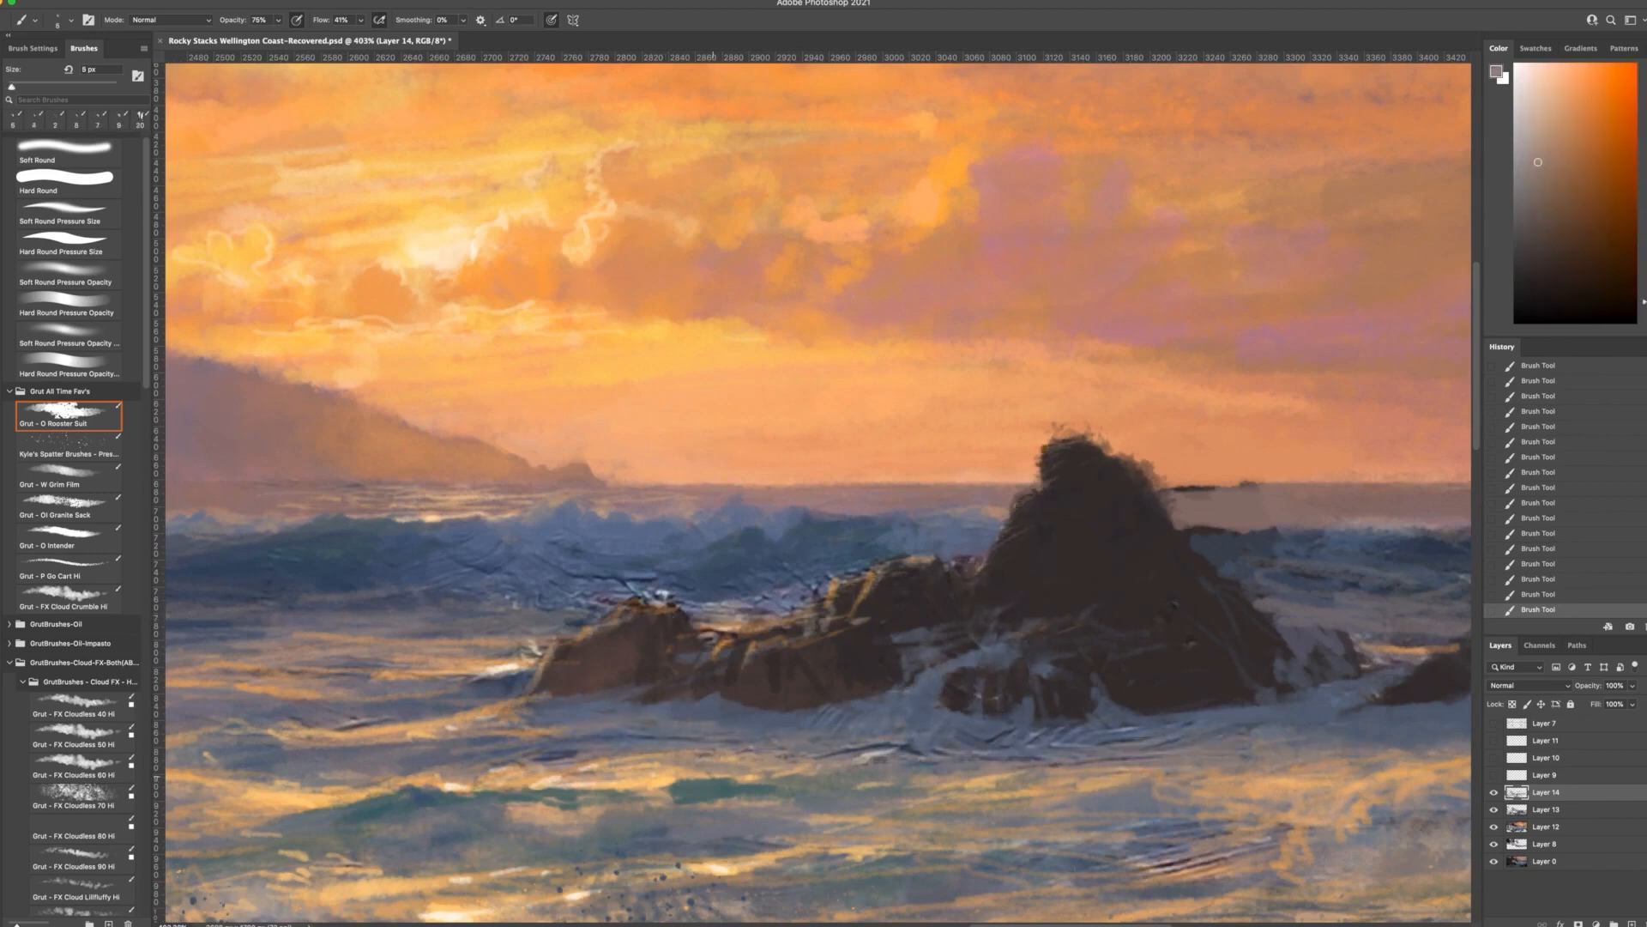
left_click(701, 776, "alt")
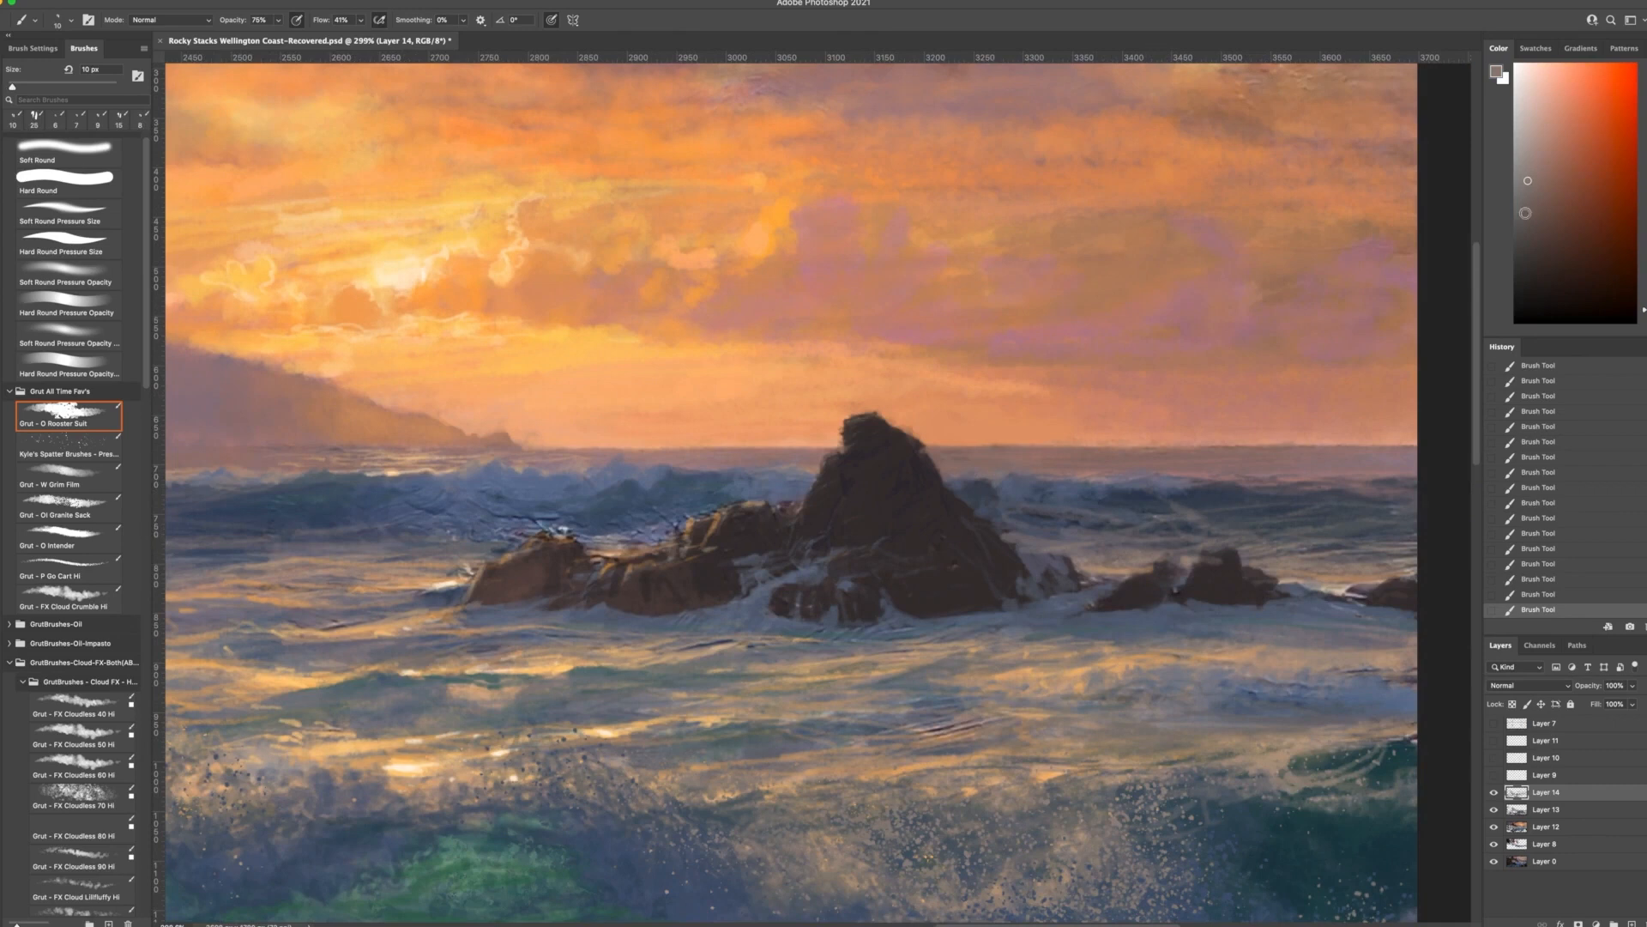
left_click(1527, 137)
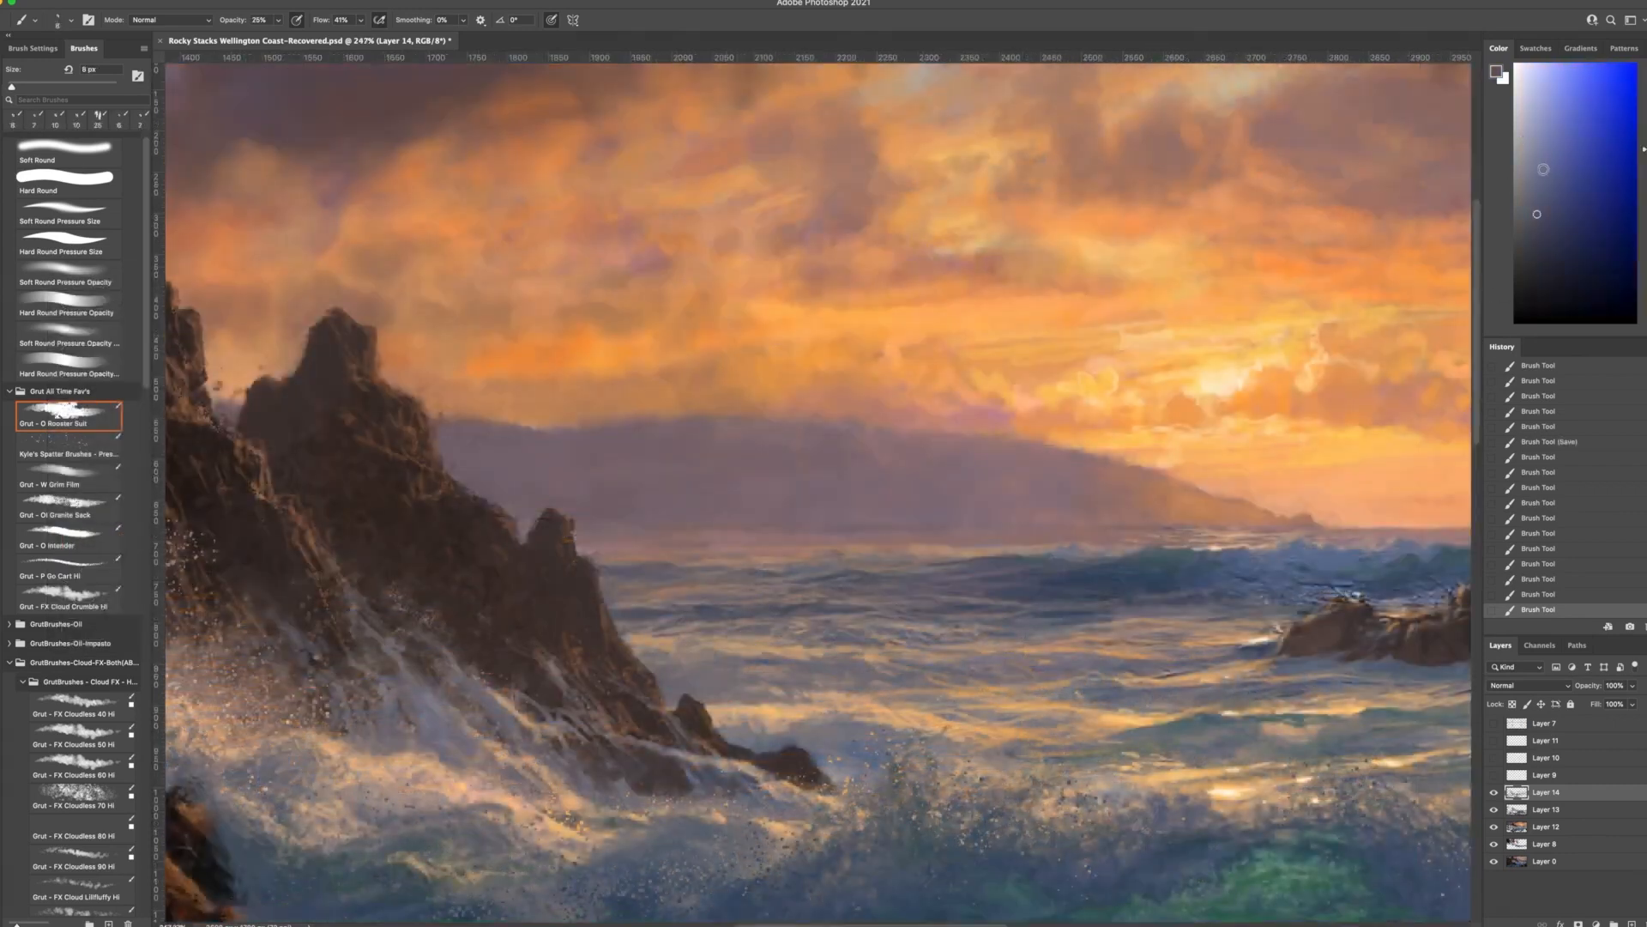
Choose a pale peach colour and brush small warm highlights onto the sea beyond the second rock stack
left_click(1539, 175)
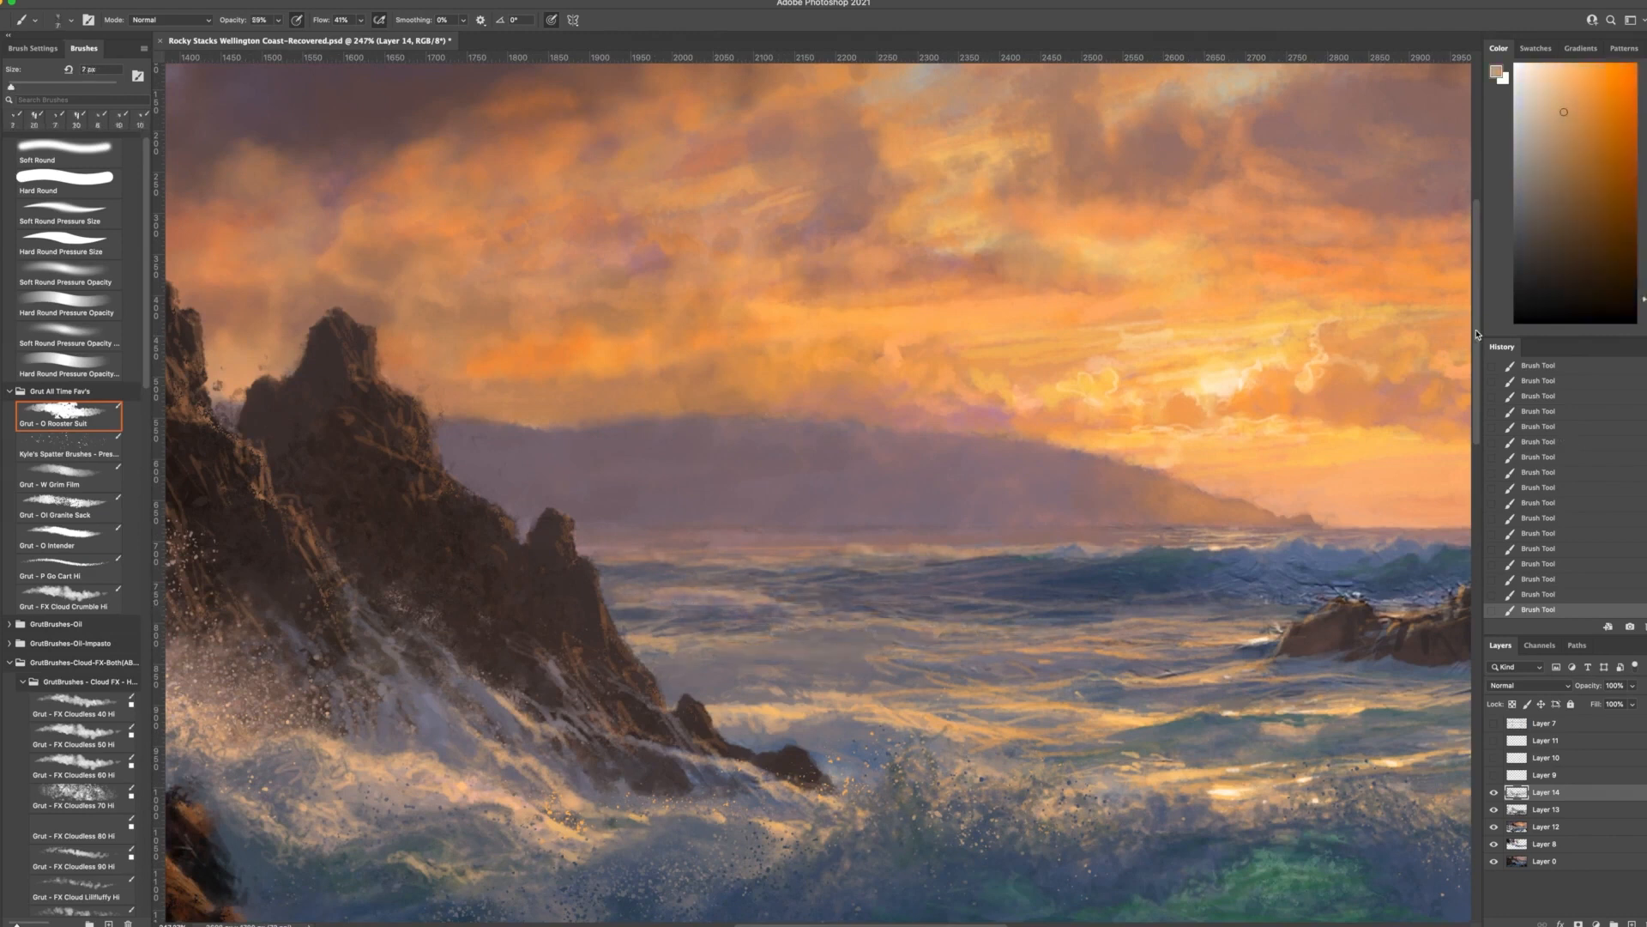
left_click(1550, 89)
left_click_drag(826, 625, 845, 624)
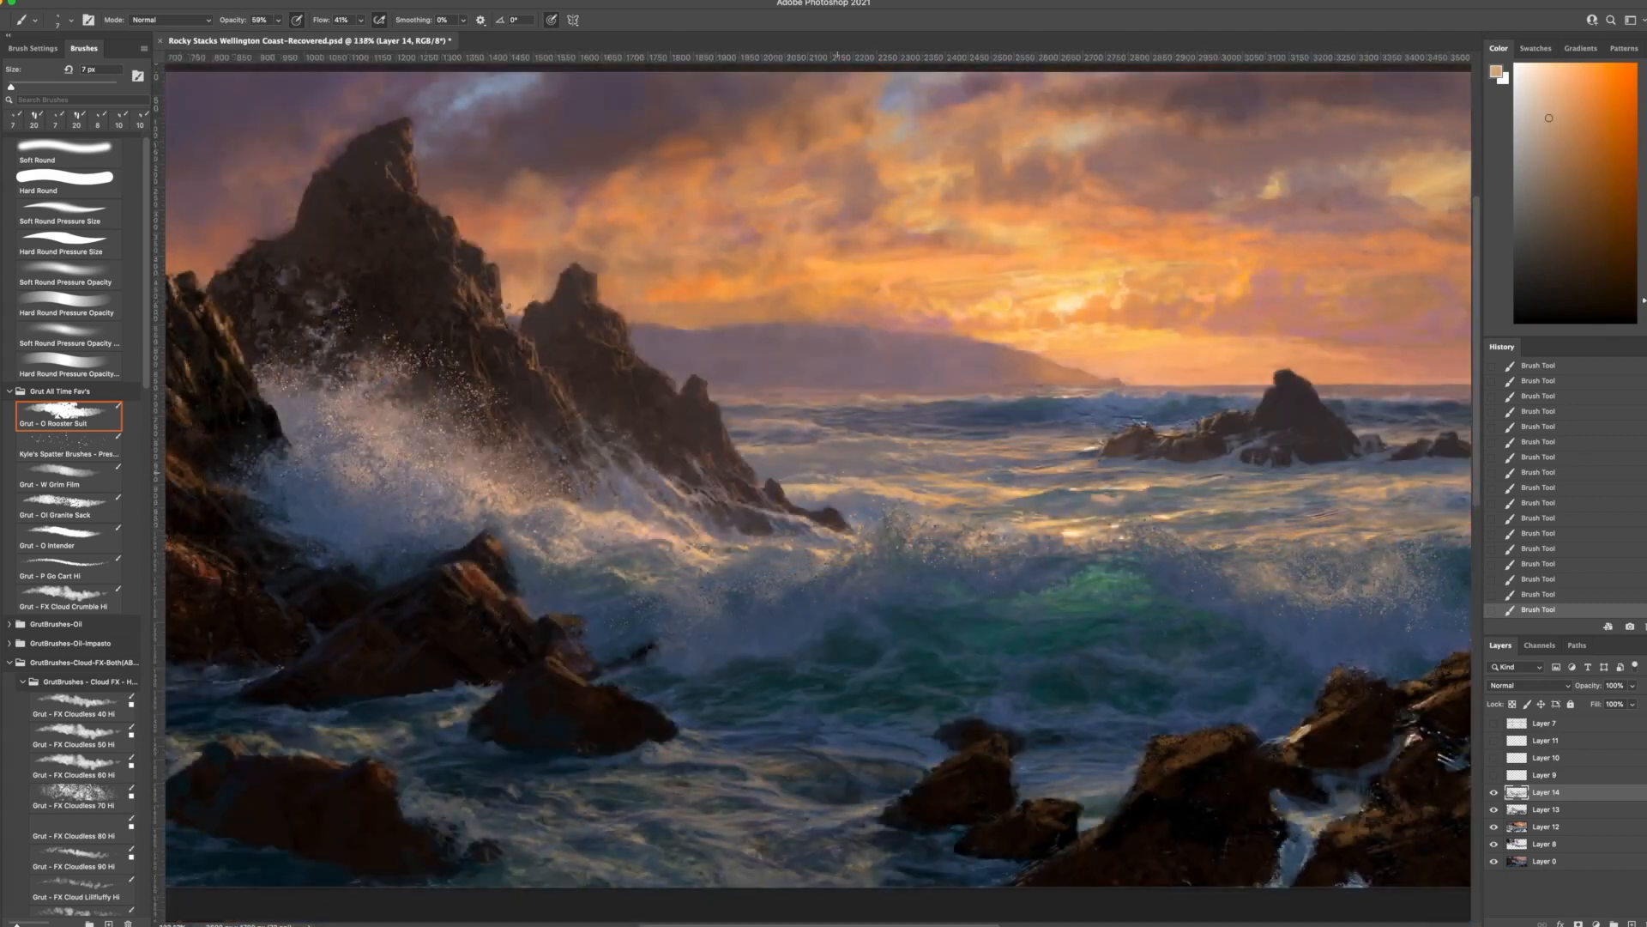
Sample a light orange and brush warm highlights onto the open sea and the foam at the main rock stack's base
left_click(912, 478, "alt")
left_click_drag(930, 466, 880, 471)
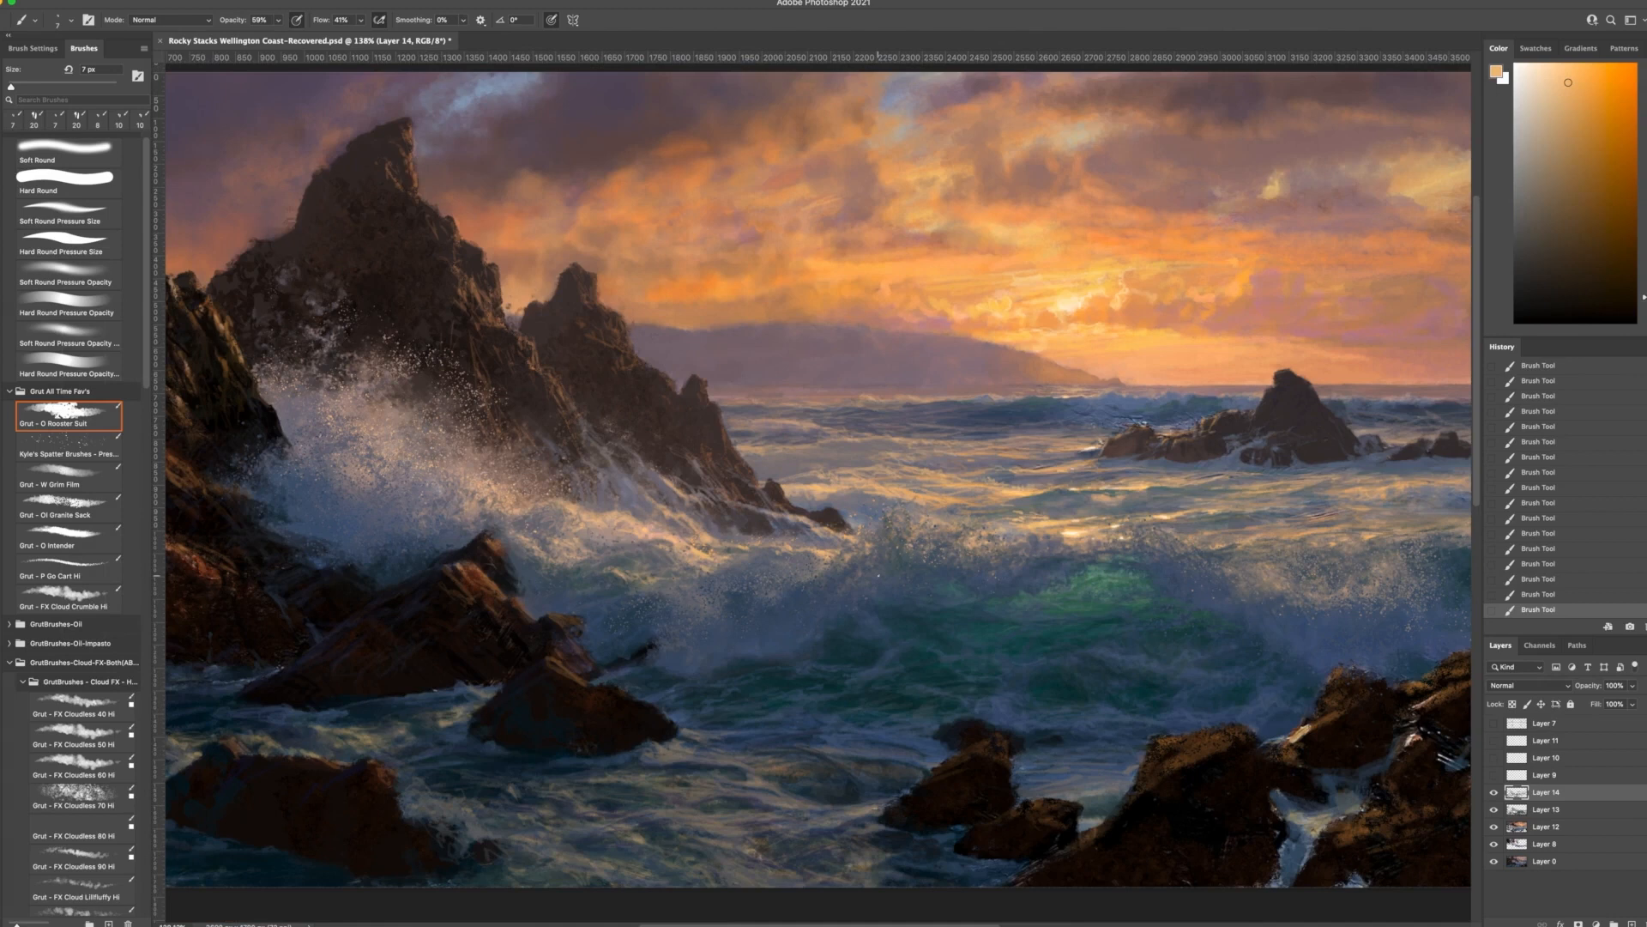
left_click_drag(605, 508, 659, 508)
Enlarge the brush to 15 px, sample a blue-grey and stroke it into the distant waves below the headland near the outcrop
key("bracketright")
key("bracketright")
key("bracketright")
key("bracketright")
left_click(1010, 335, "alt")
left_click(962, 332, "alt")
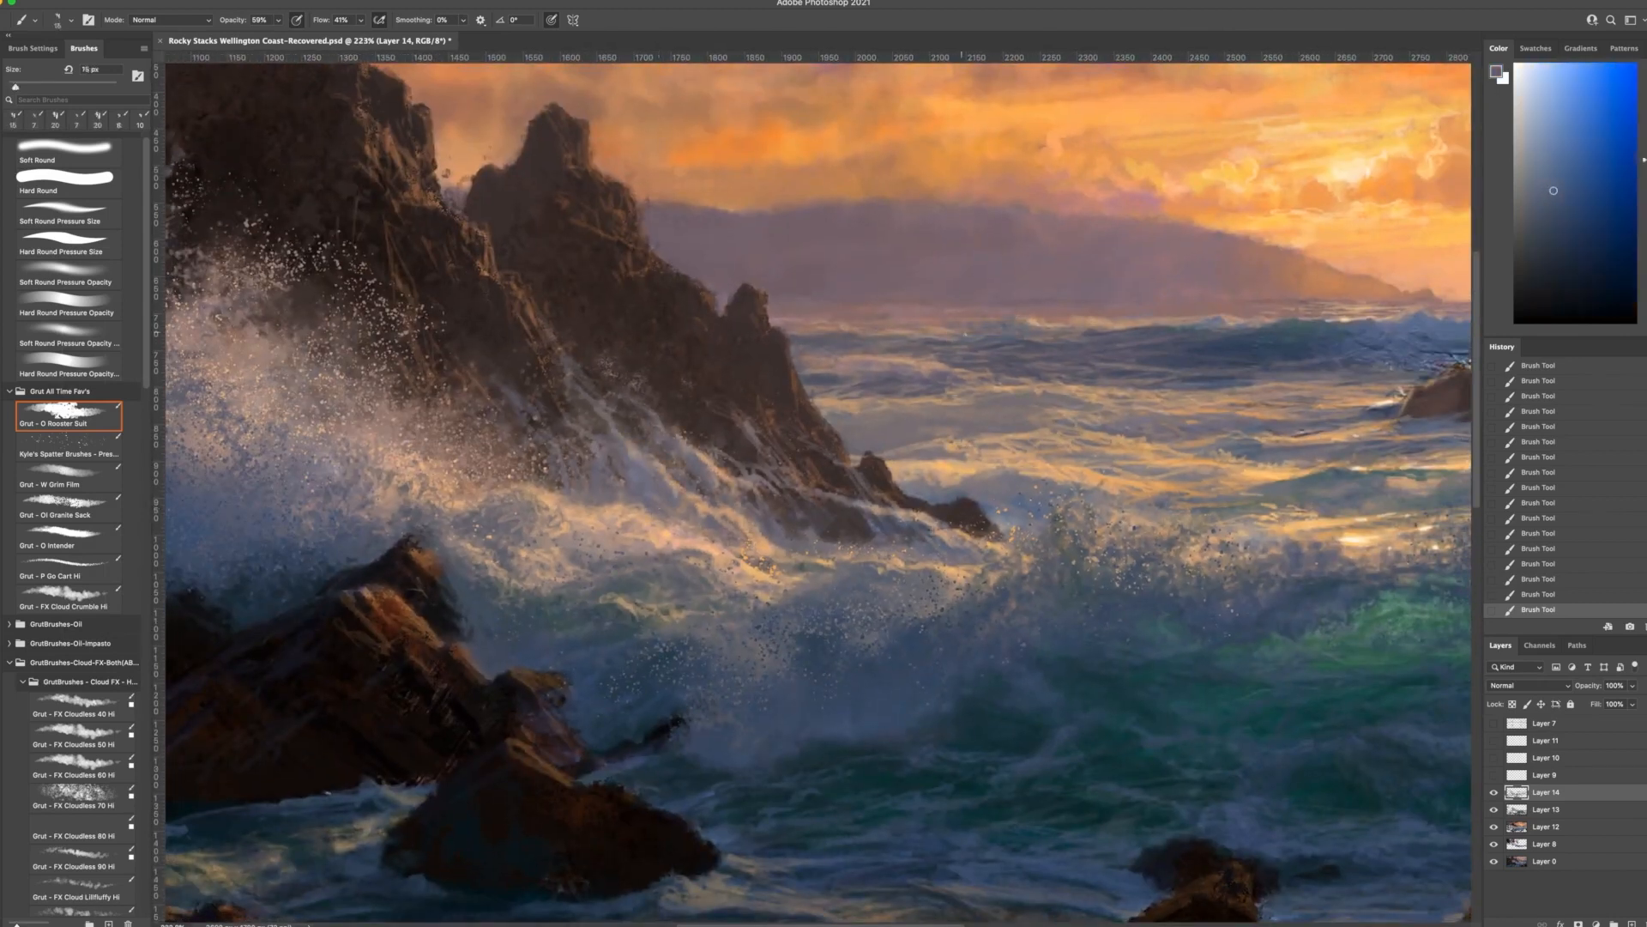
left_click_drag(1080, 322, 1047, 329)
left_click_drag(1079, 326, 1094, 330)
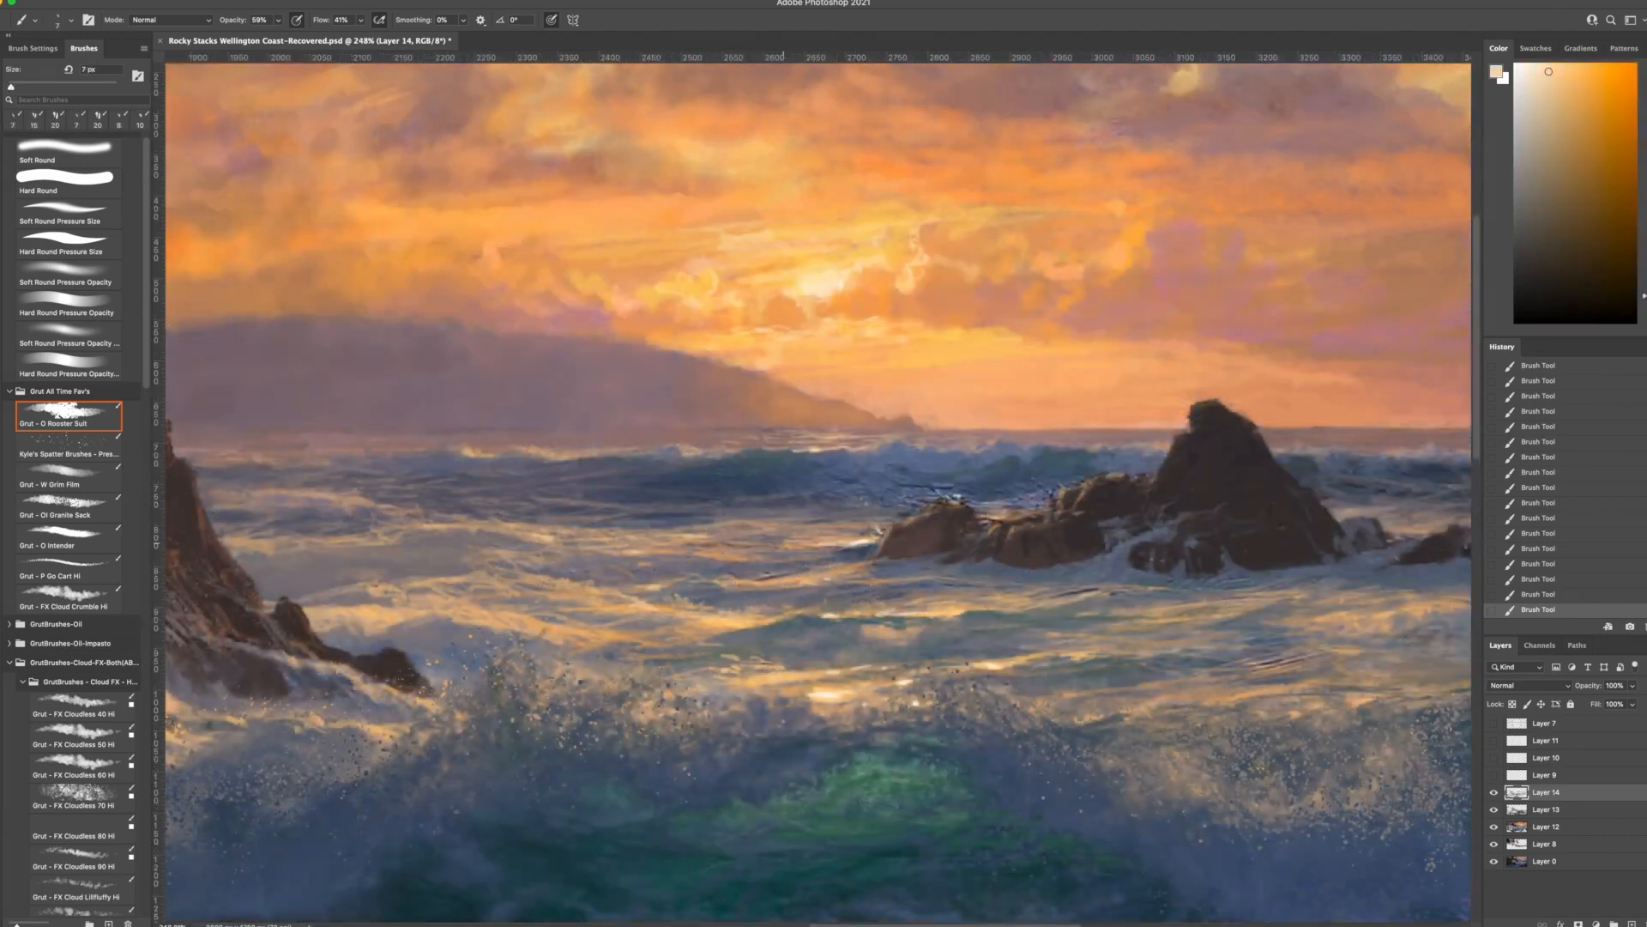
Brush fine ripples across the mid-distance sea up to the wave crest, using tones sampled from the water
left_click_drag(806, 579, 913, 608)
left_click(858, 594, "alt")
left_click(549, 592, "alt")
left_click_drag(482, 587, 510, 587)
left_click(676, 584, "alt")
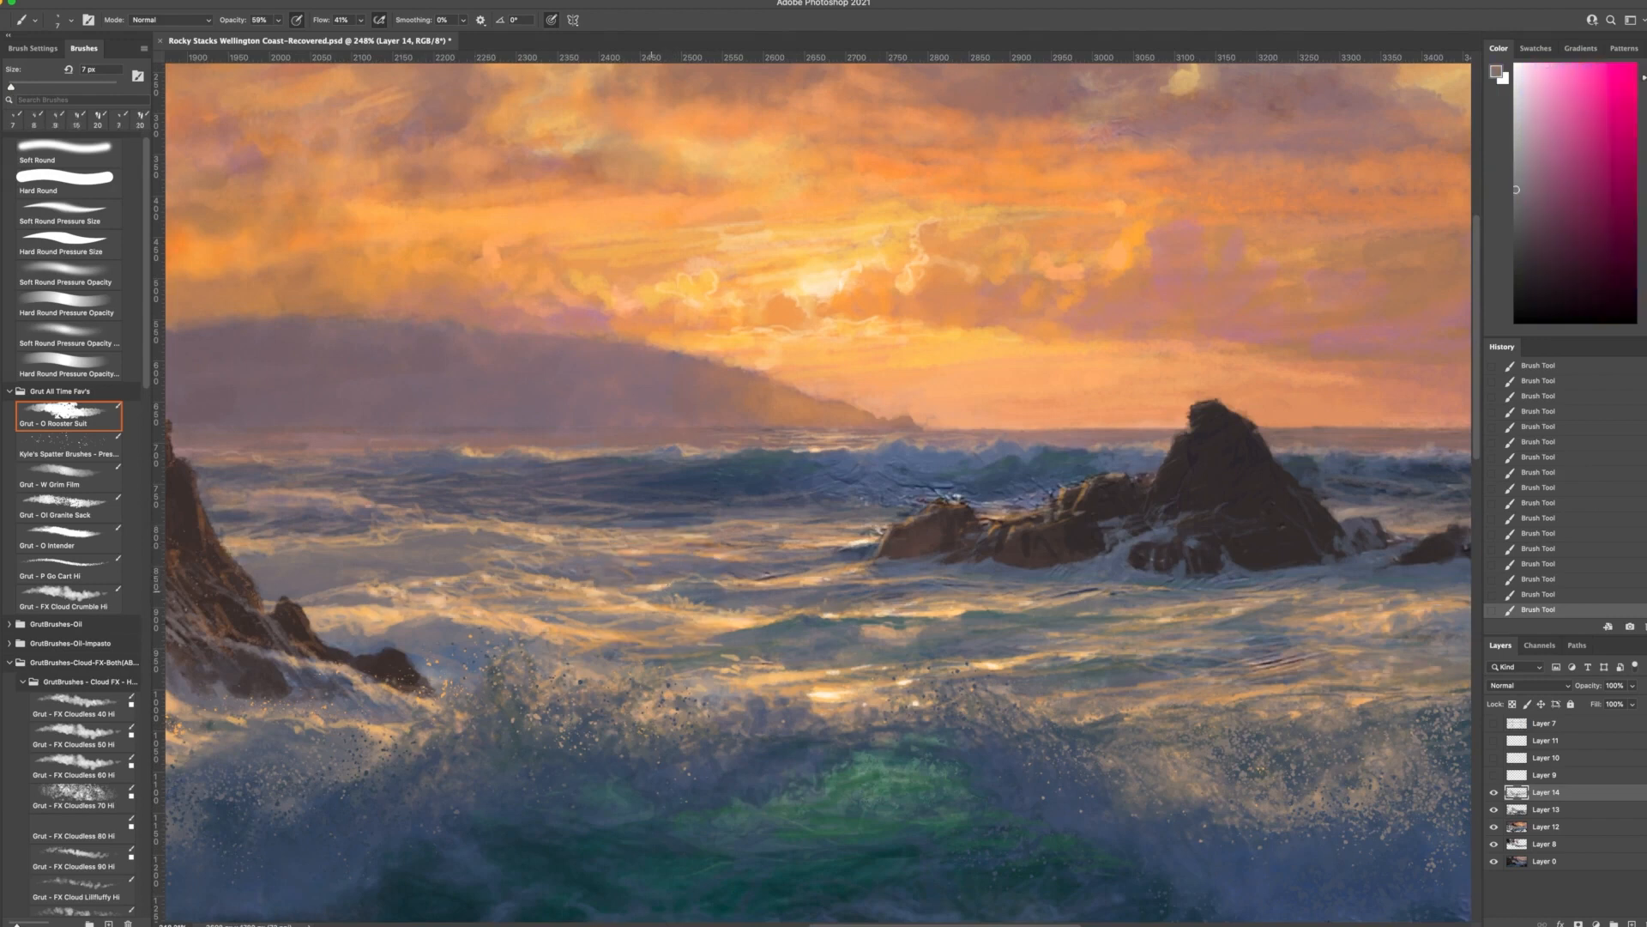
left_click(745, 630, "alt")
left_click_drag(747, 672, 806, 676)
left_click(1113, 703, "alt")
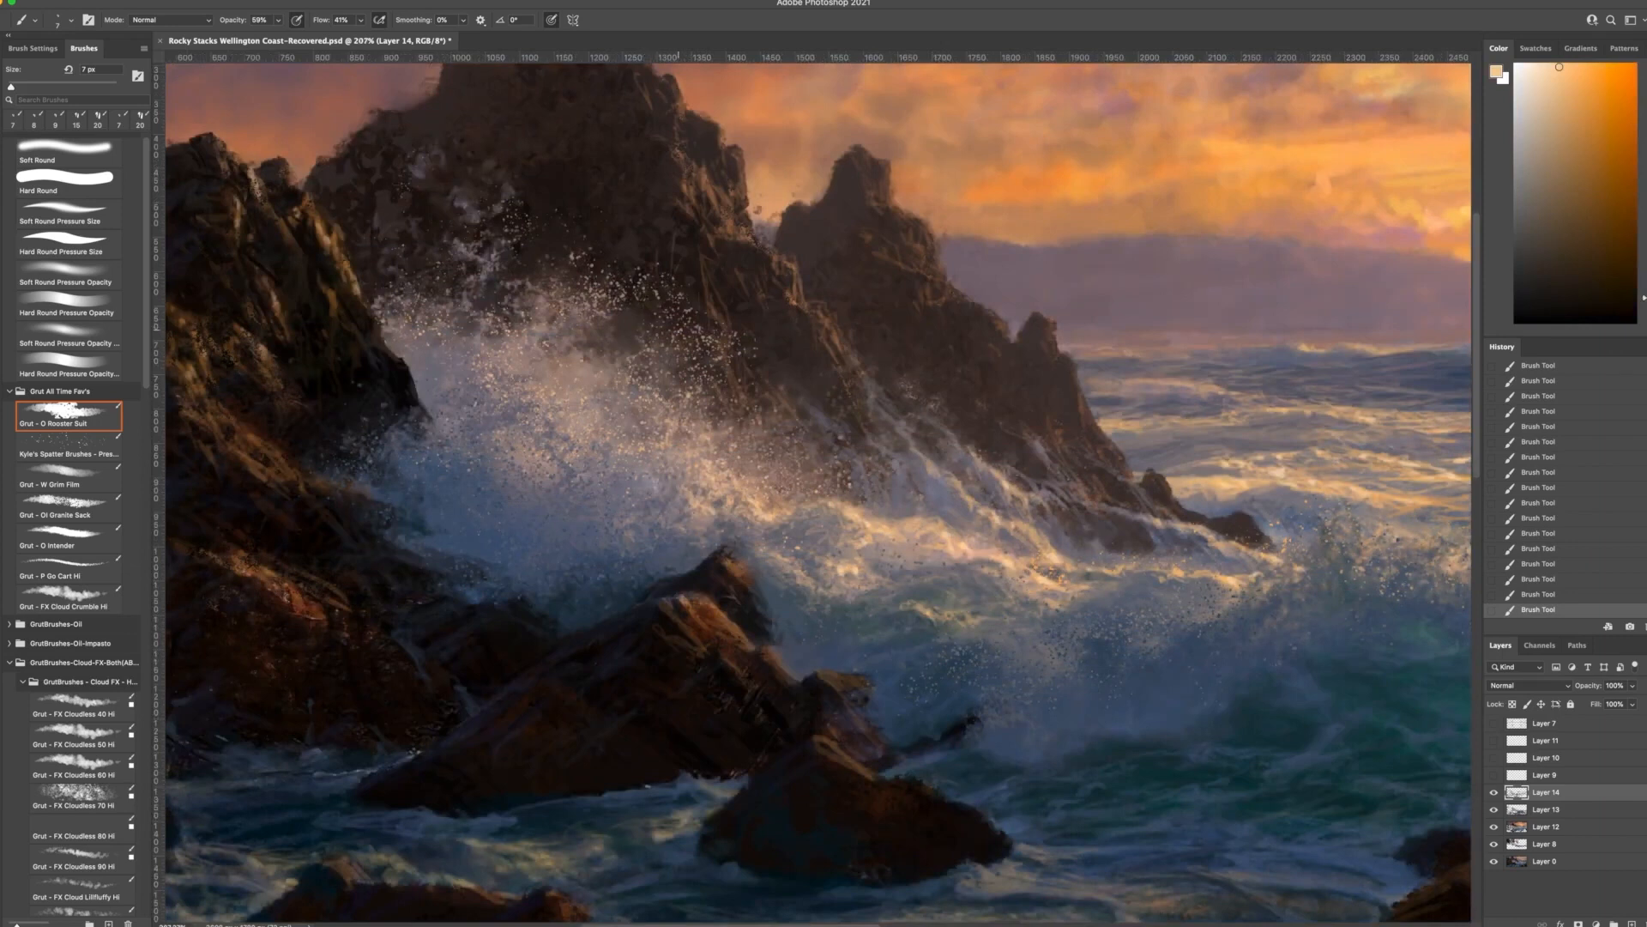
Shrink the brush to 5 px and dab pale peach droplets into the spray and foam in front of the large rock stacks
key("bracketleft")
key("bracketleft")
left_click(527, 288)
left_click(522, 286)
left_click(532, 288, "alt")
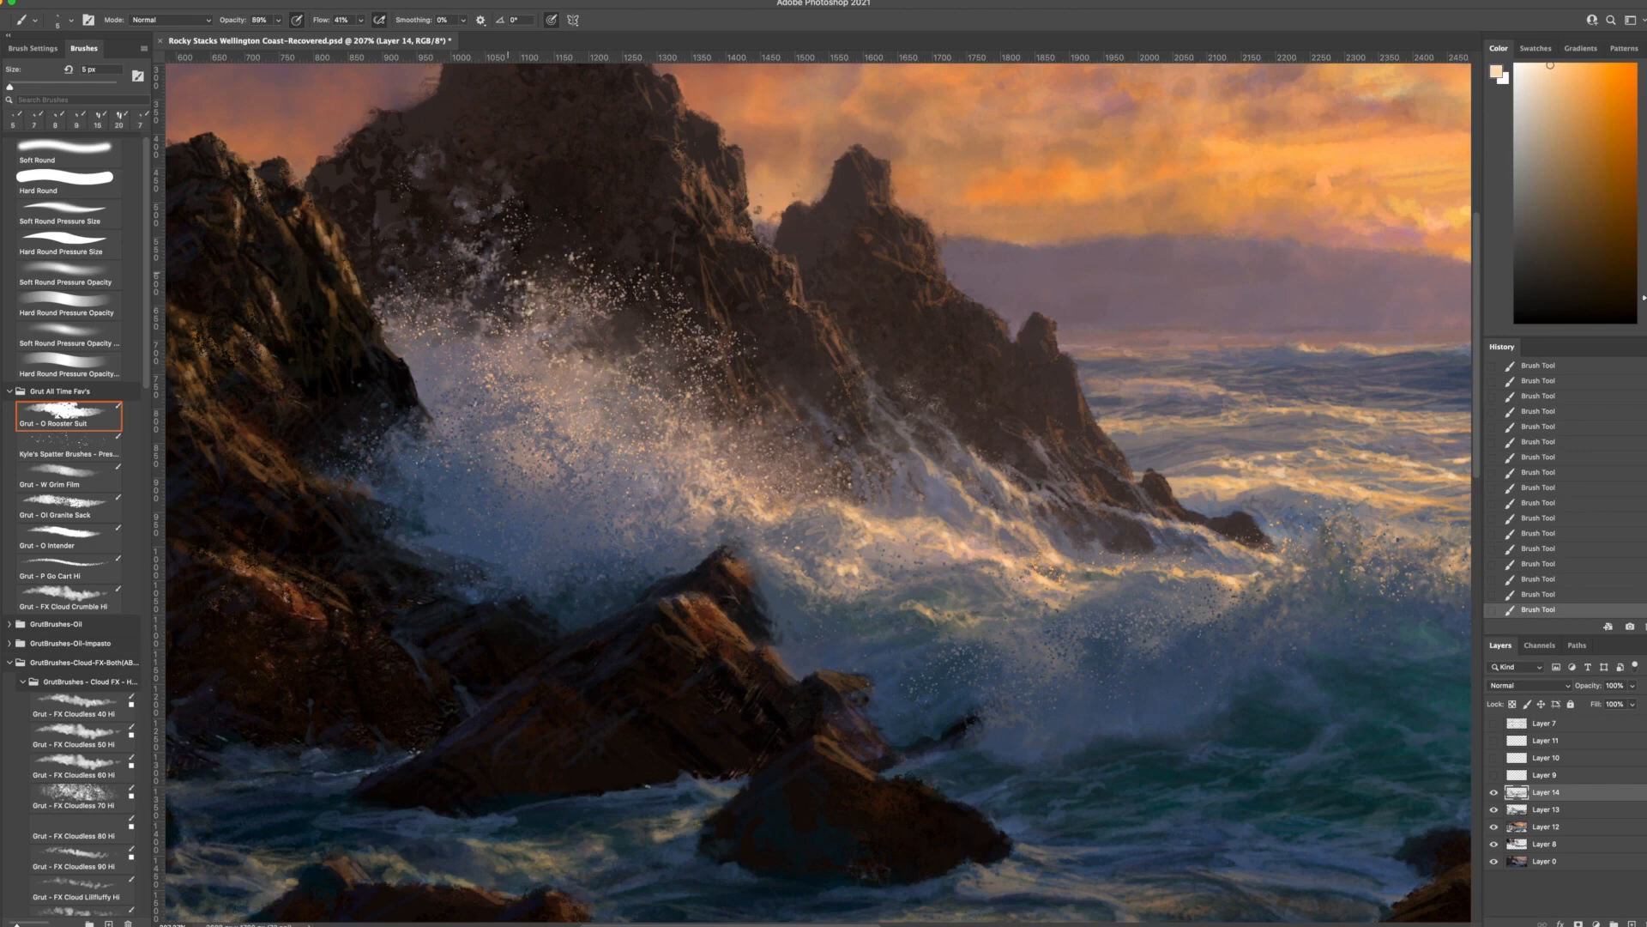
left_click_drag(365, 187, 557, 274)
left_click(865, 564)
left_click(841, 535)
left_click(853, 515)
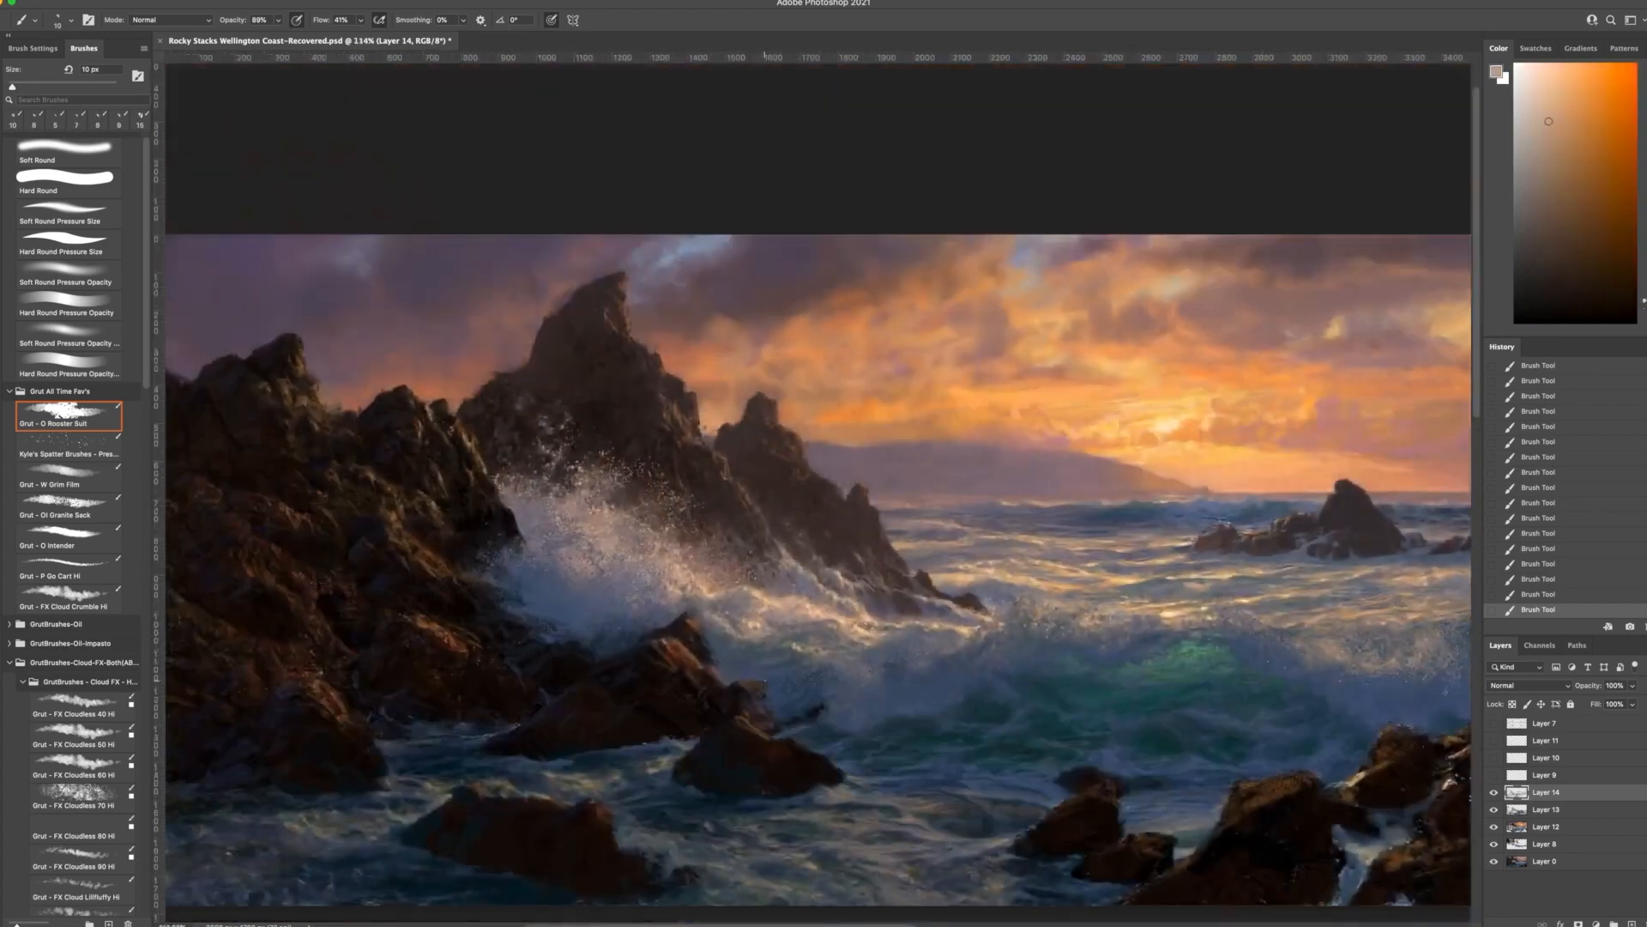
Inspect the whole painting and add fine strokes to the sea between the rock stacks and the distant outcrop
scroll(819, 549, "down", 3)
scroll(814, 499, "up", 5)
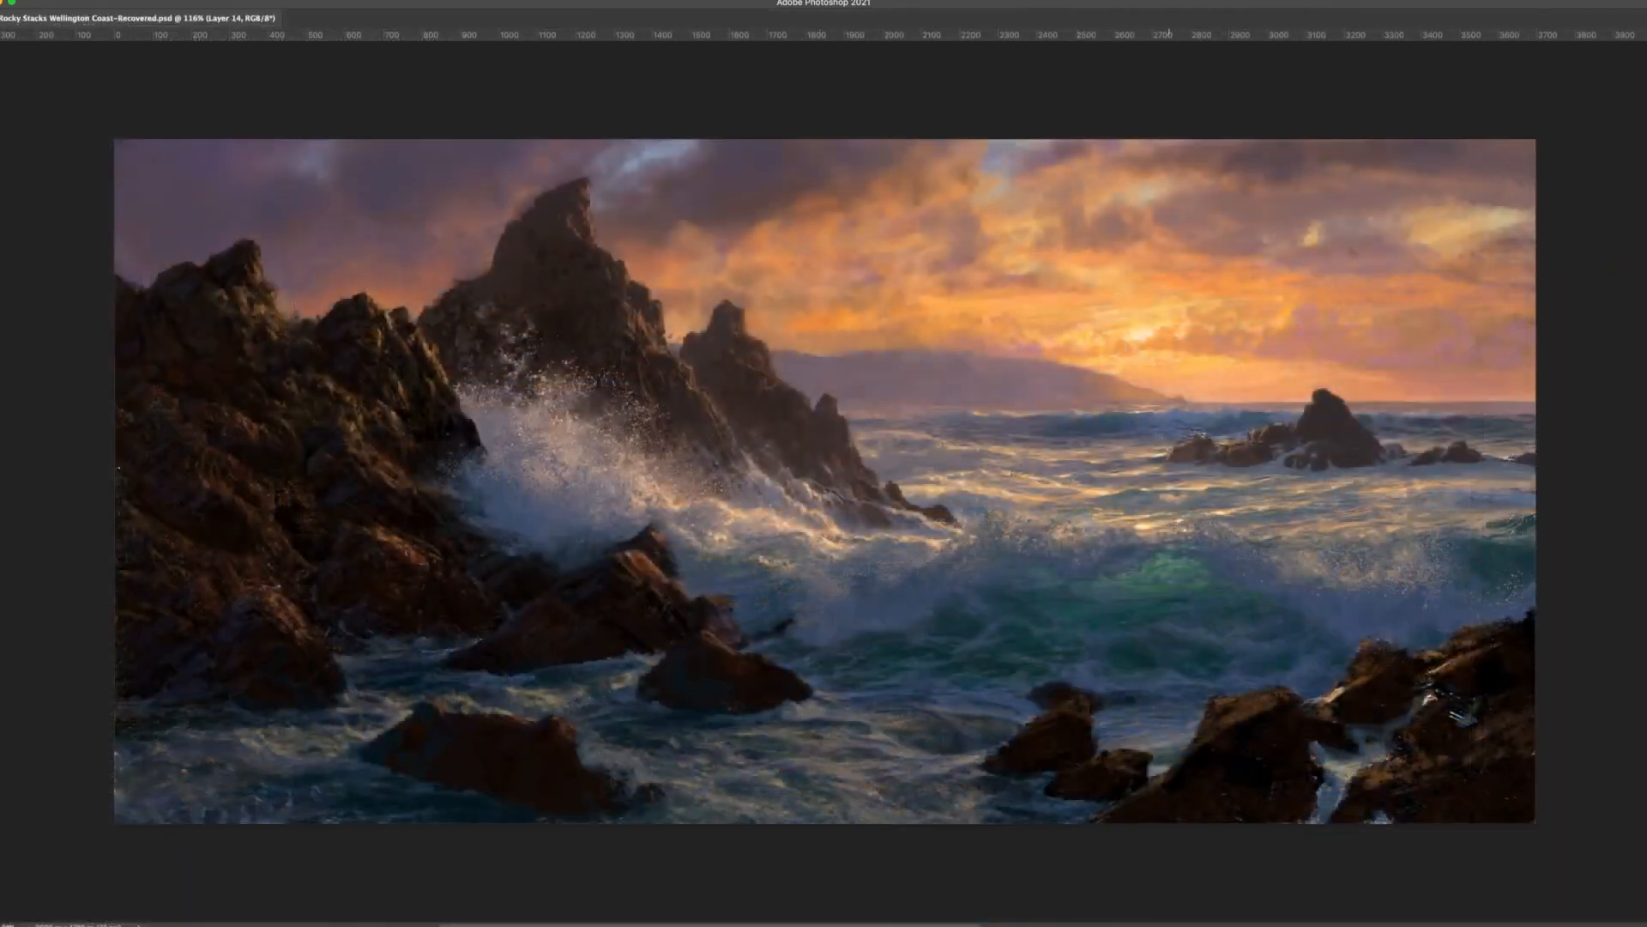
scroll(1153, 459, "up", 4)
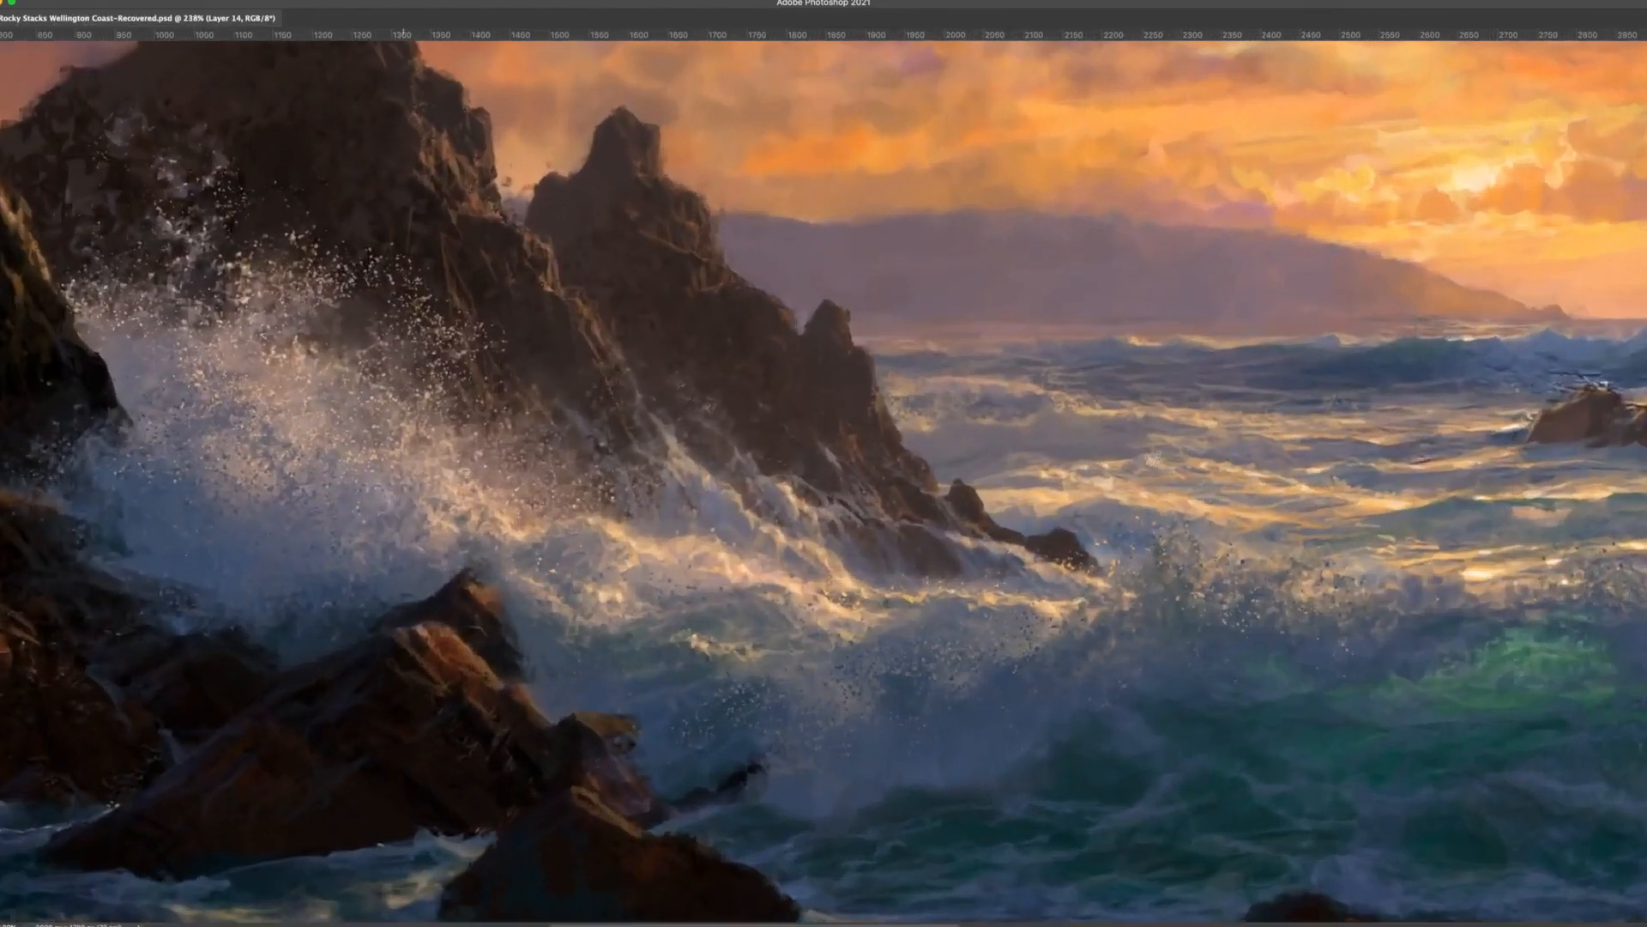
scroll(1151, 449, "up", 2)
left_click_drag(907, 577, 638, 605)
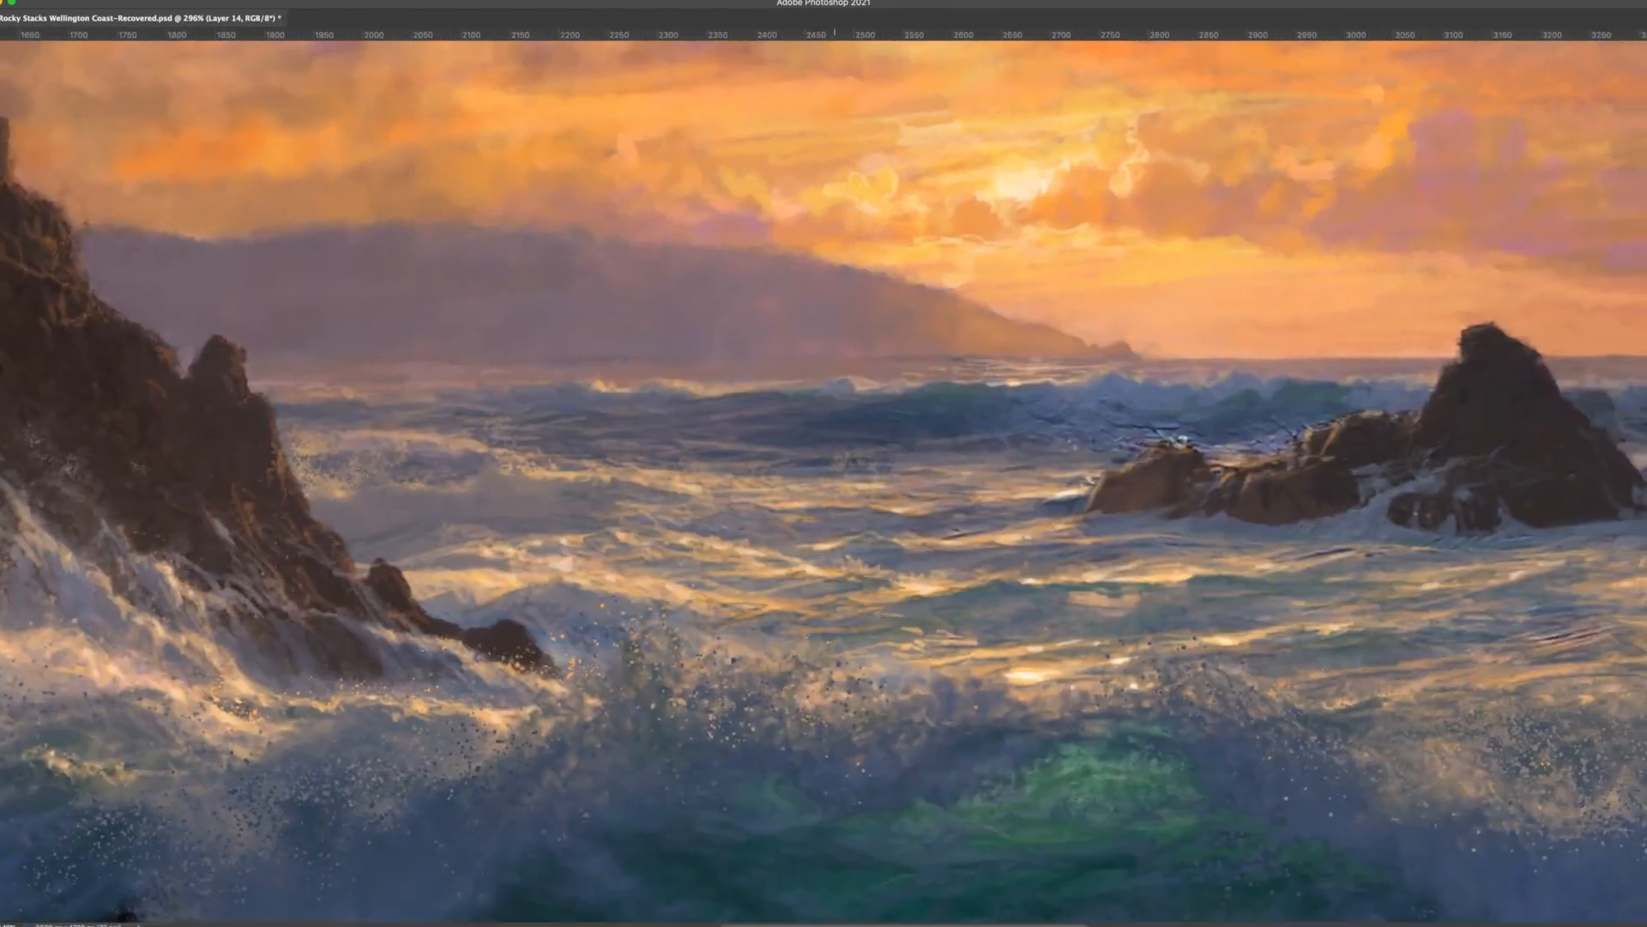
left_click_drag(800, 571, 767, 576)
mouse_move(825, 482)
left_mouse_down()
mouse_move(596, 485)
mouse_move(888, 484)
left_mouse_up()
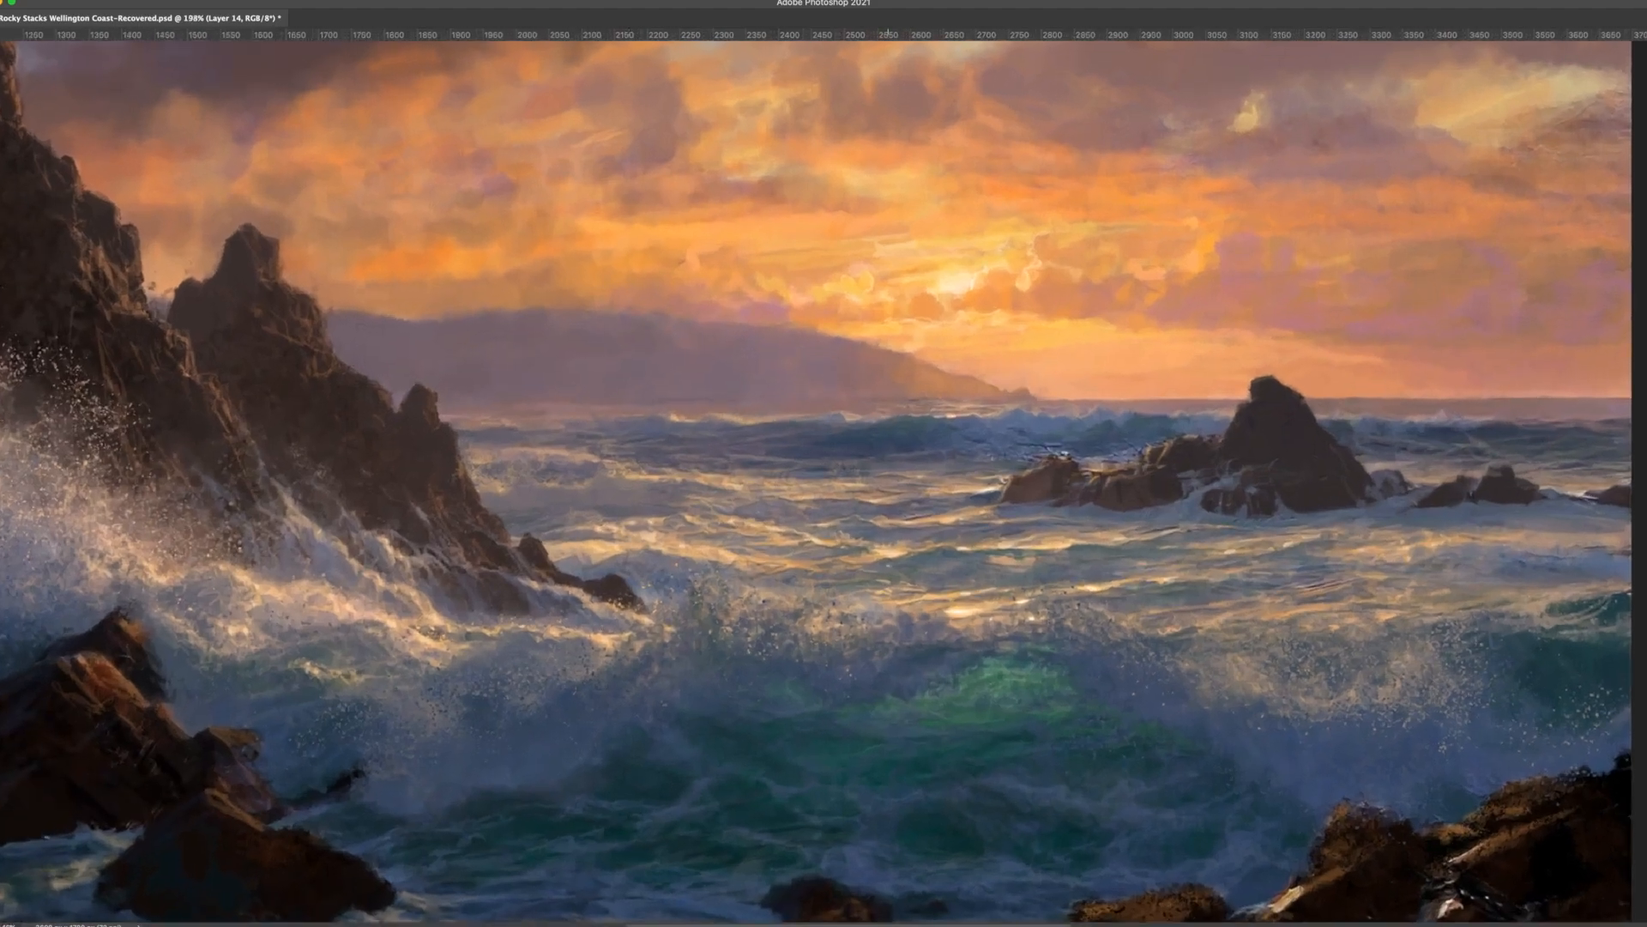
left_click_drag(1196, 506, 829, 485)
left_click_drag(829, 484, 987, 493)
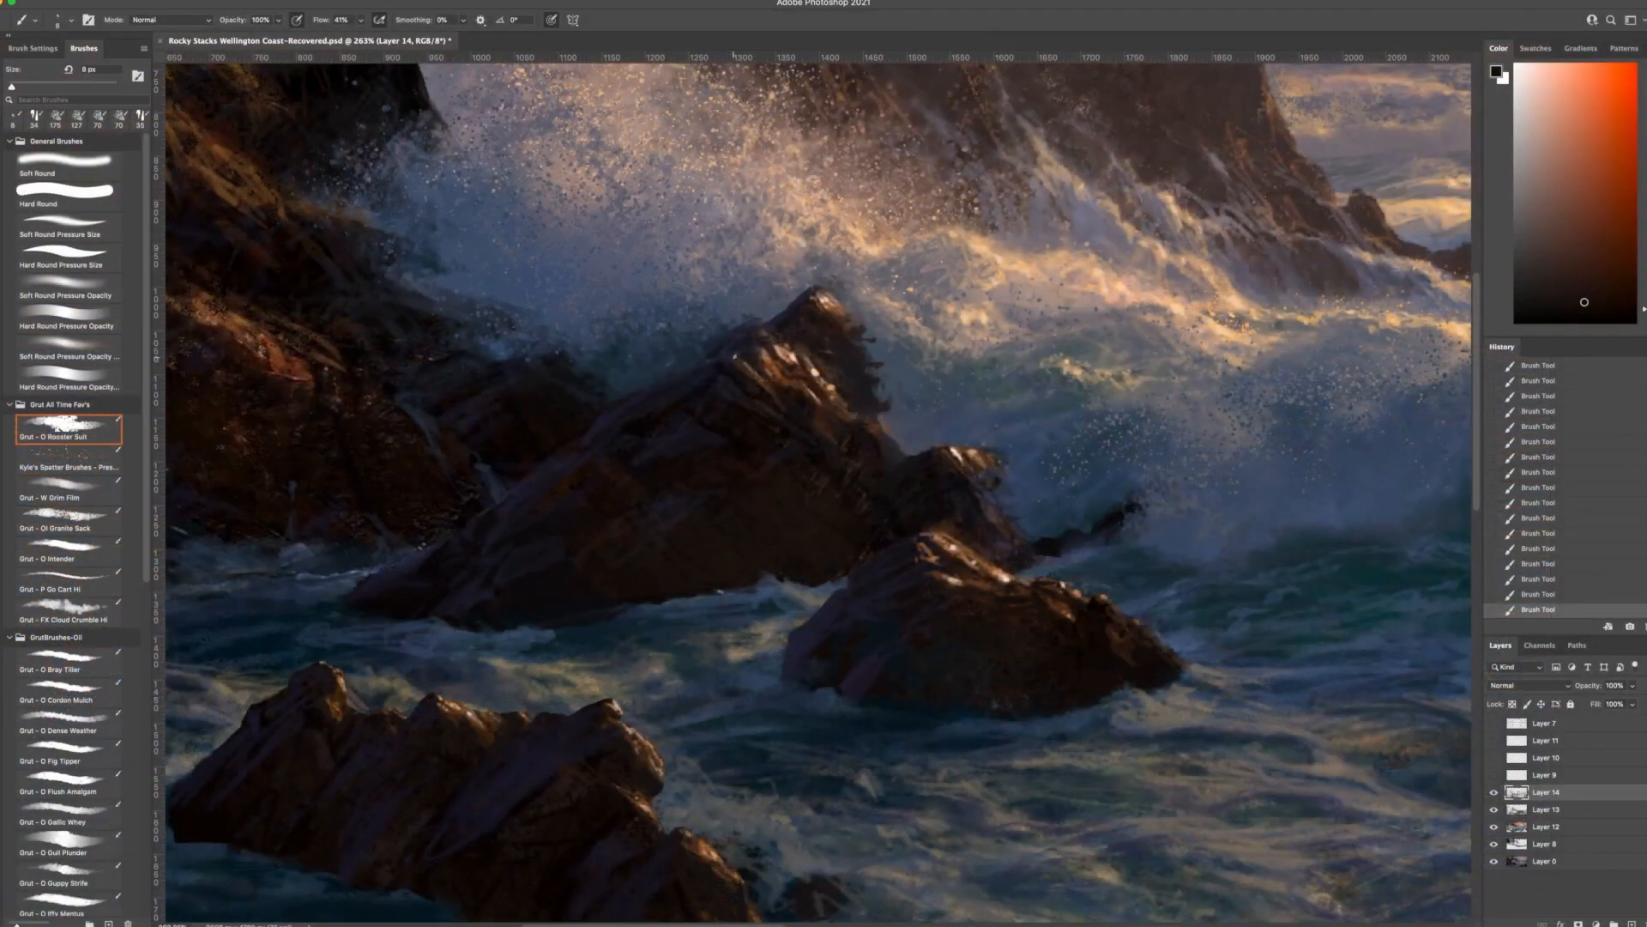
Sample a warm brown from the sunlit edge of the large rock below the spray
left_click(786, 354, "alt")
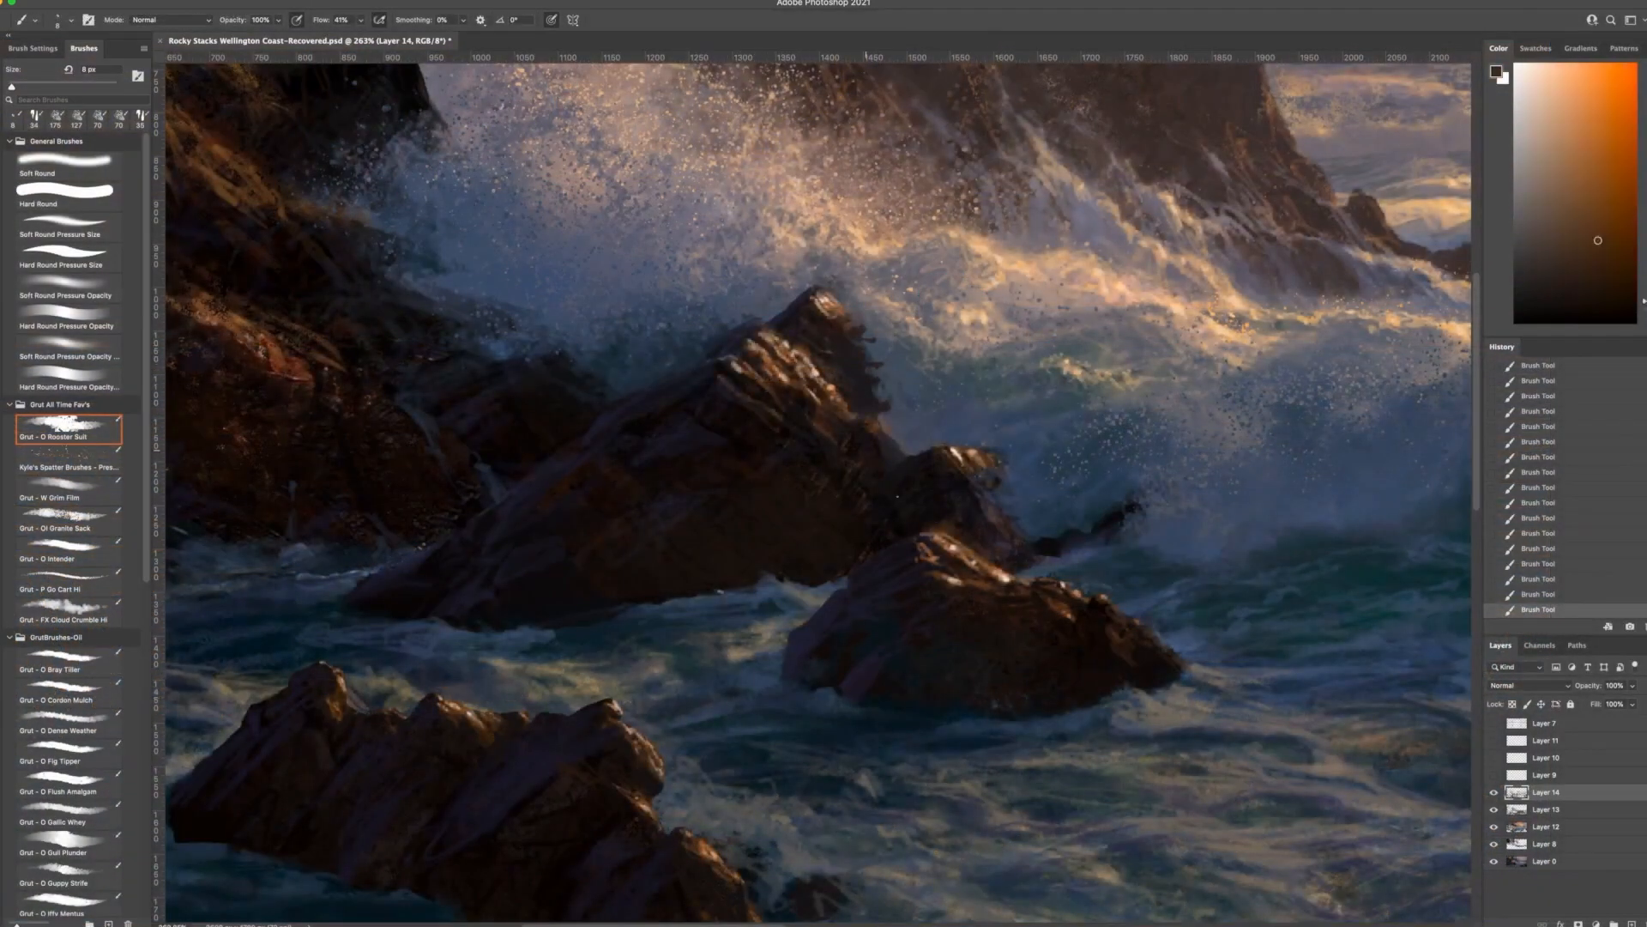
key("super+minus")
key("super+minus")
key("super+minus")
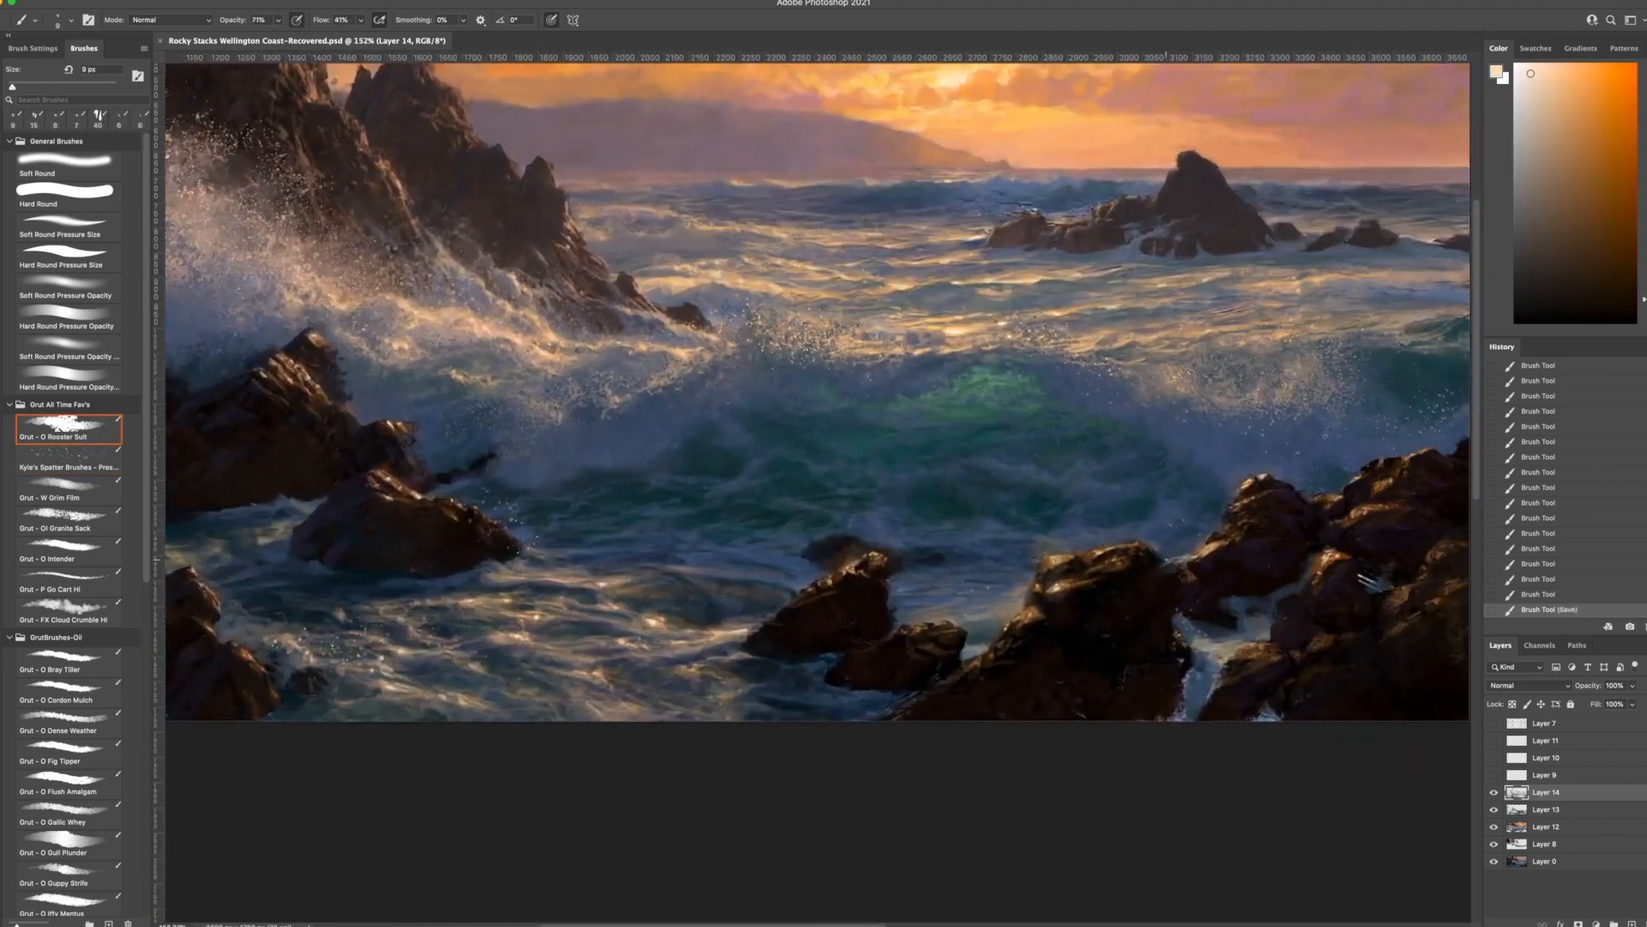
Choose pale peach tones and paint warm light between the small rocks and the large rock in the lower-right foreground
scroll(1166, 560, "up", 2)
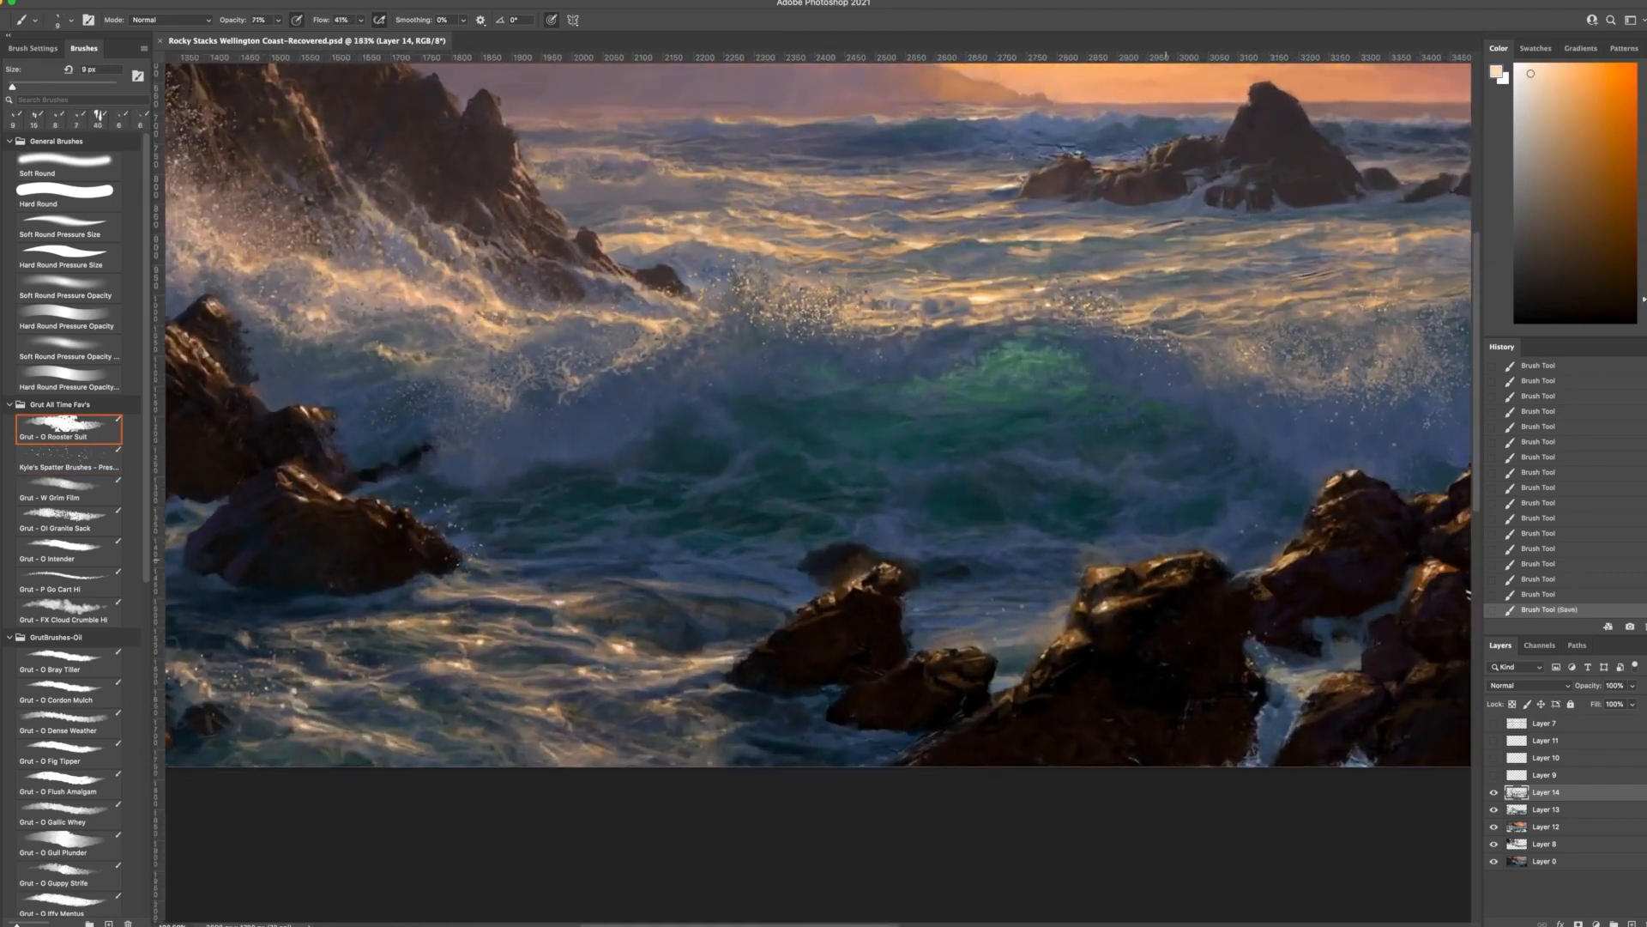
left_click(1553, 102)
left_click_drag(967, 644, 1000, 647)
left_click_drag(990, 650, 1050, 637)
left_click(1529, 72)
left_click_drag(1034, 634, 1069, 614)
left_click_drag(948, 645, 1024, 681)
left_click_drag(1002, 668, 1021, 683)
Choose a light orange and brush warm sunset reflections across the open sea and along the horizon
left_click(1583, 73)
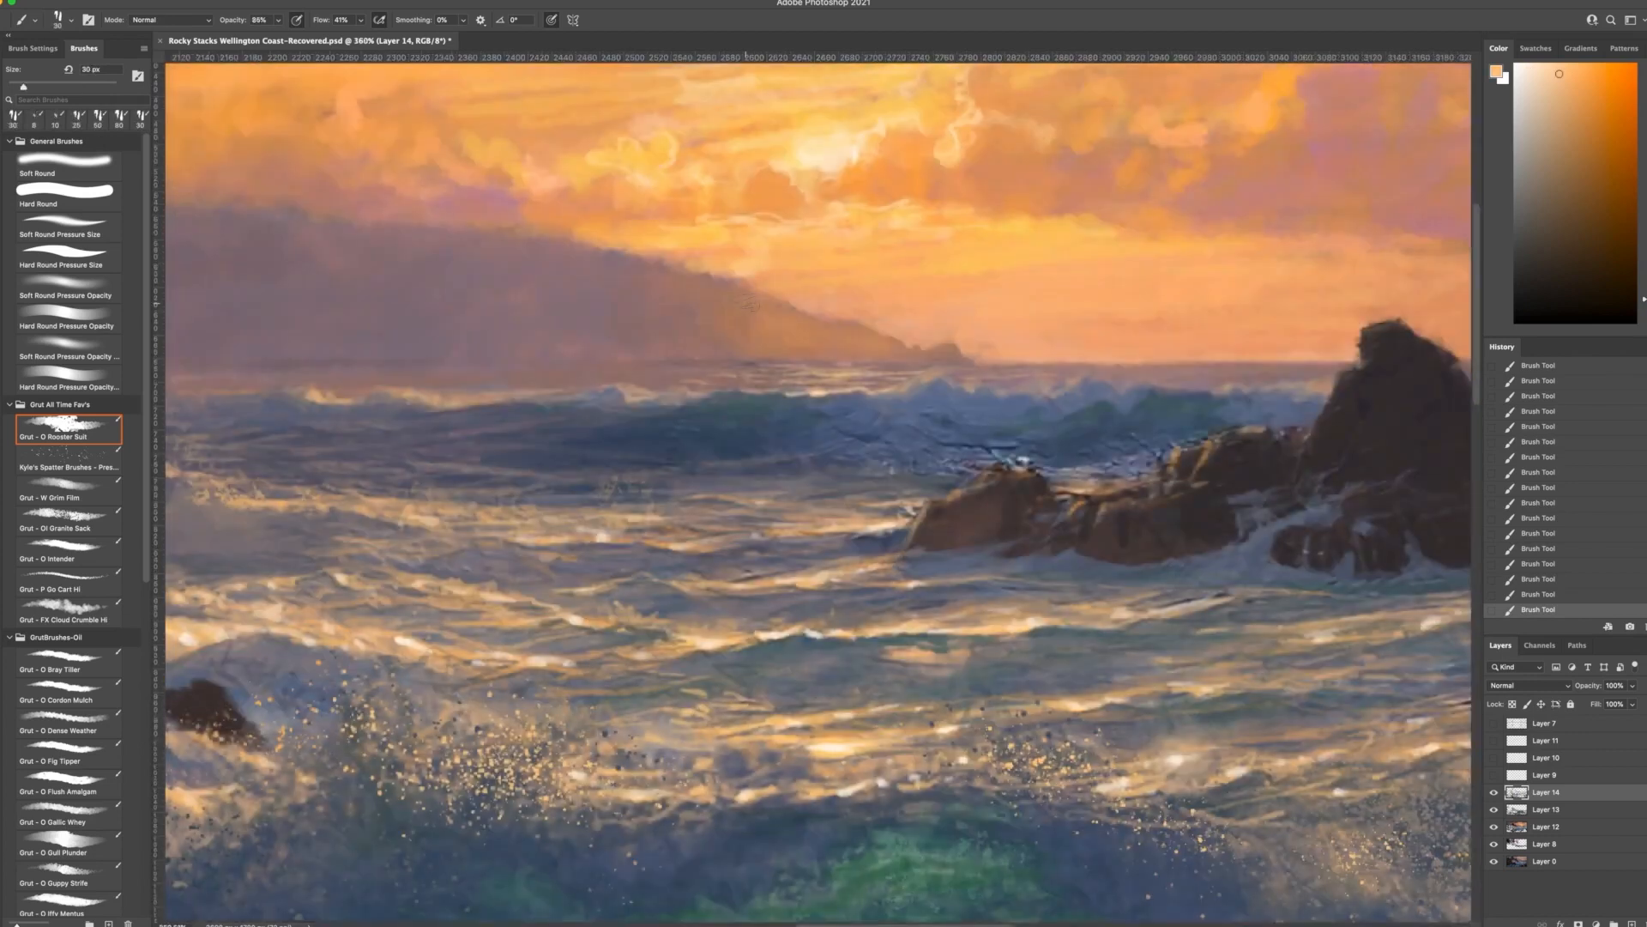
mouse_move(770, 534)
left_mouse_down()
mouse_move(796, 516)
mouse_move(724, 521)
left_mouse_up()
left_click_drag(779, 519, 871, 505)
left_click_drag(759, 502, 885, 501)
left_click_drag(633, 537, 711, 541)
left_click_drag(761, 393, 863, 378)
left_click_drag(794, 577, 863, 566)
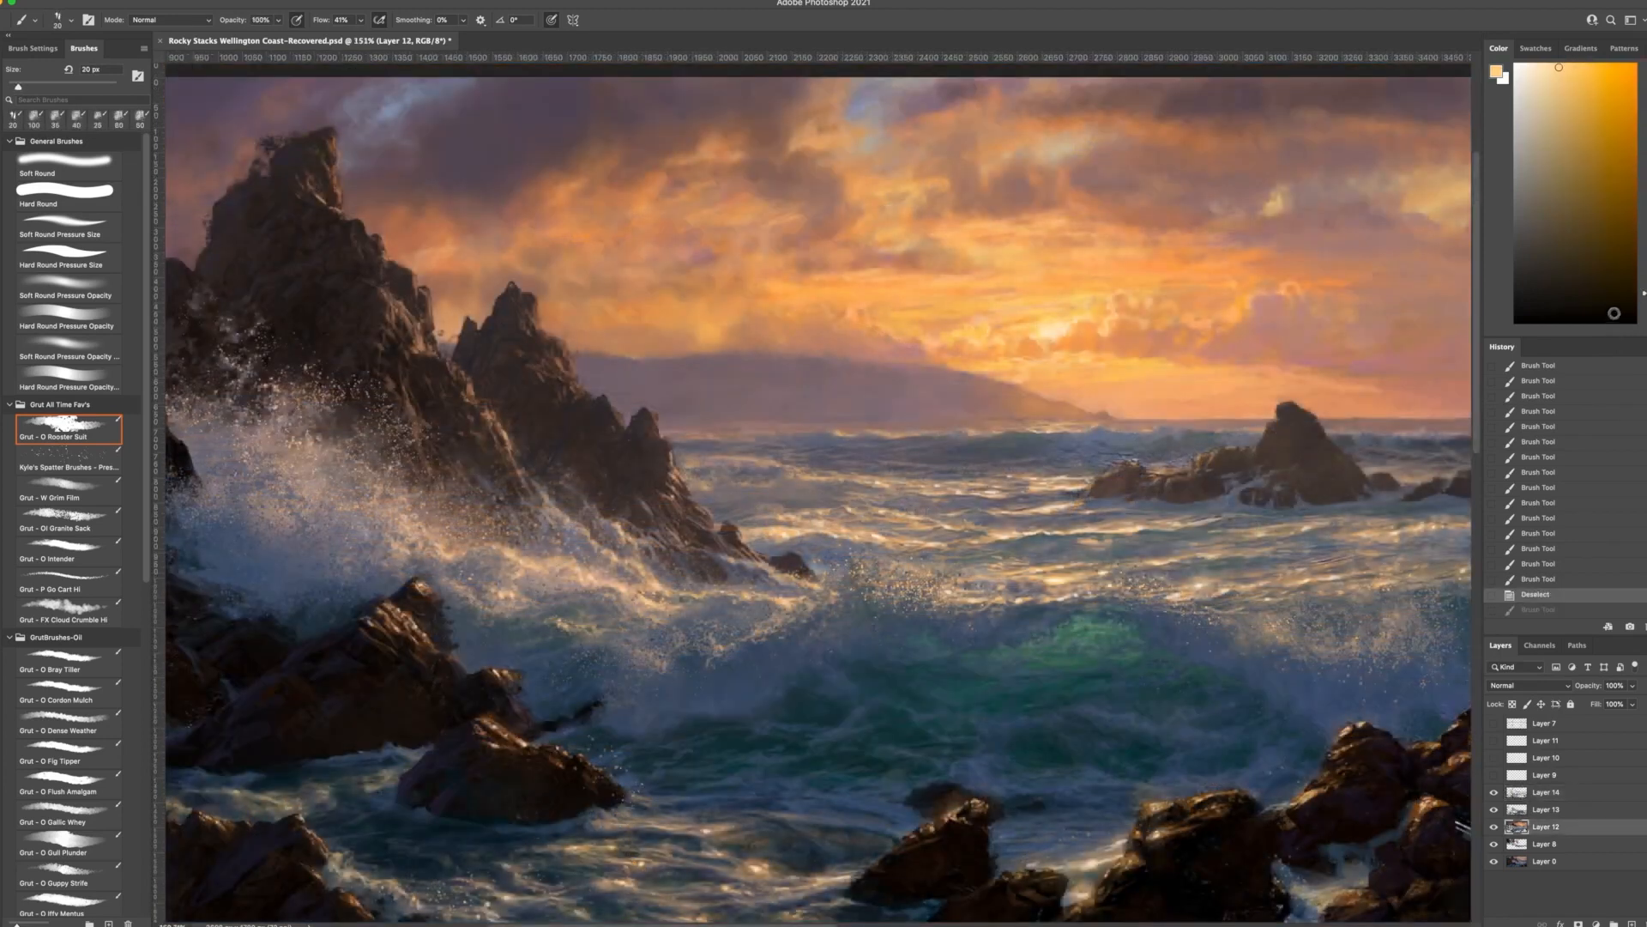
Paint a small bright sun into the glowing clouds on Layer 12 and view the whole painting without the interface panels
left_click_drag(1055, 321, 1064, 323)
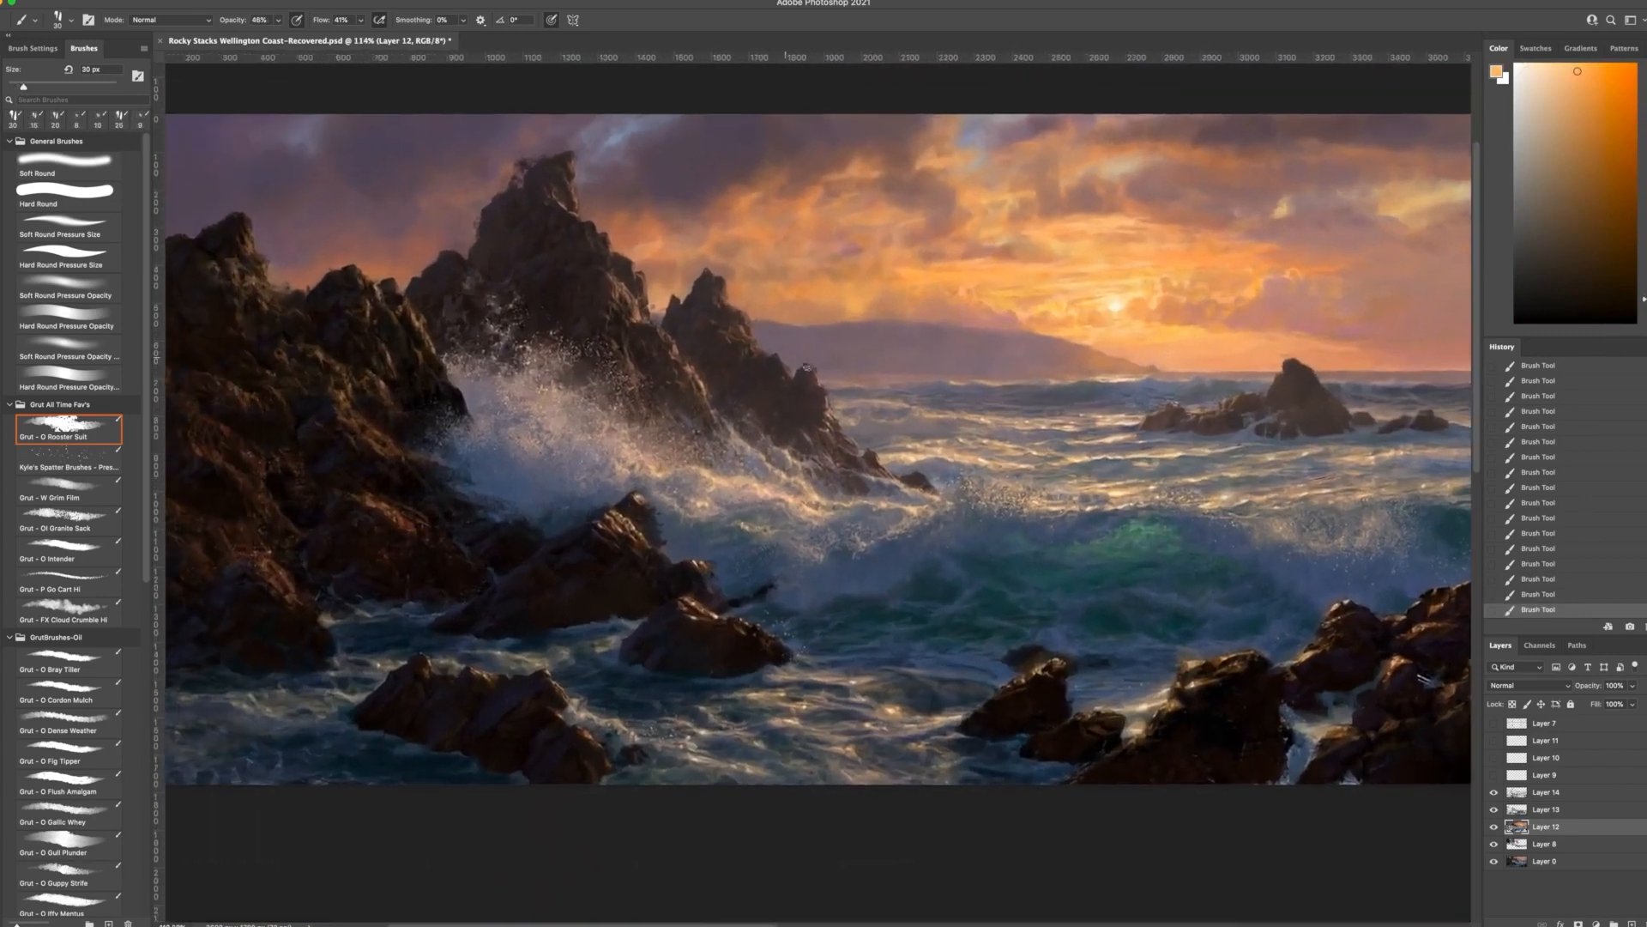
scroll(807, 367, "up", 1)
key("Tab")
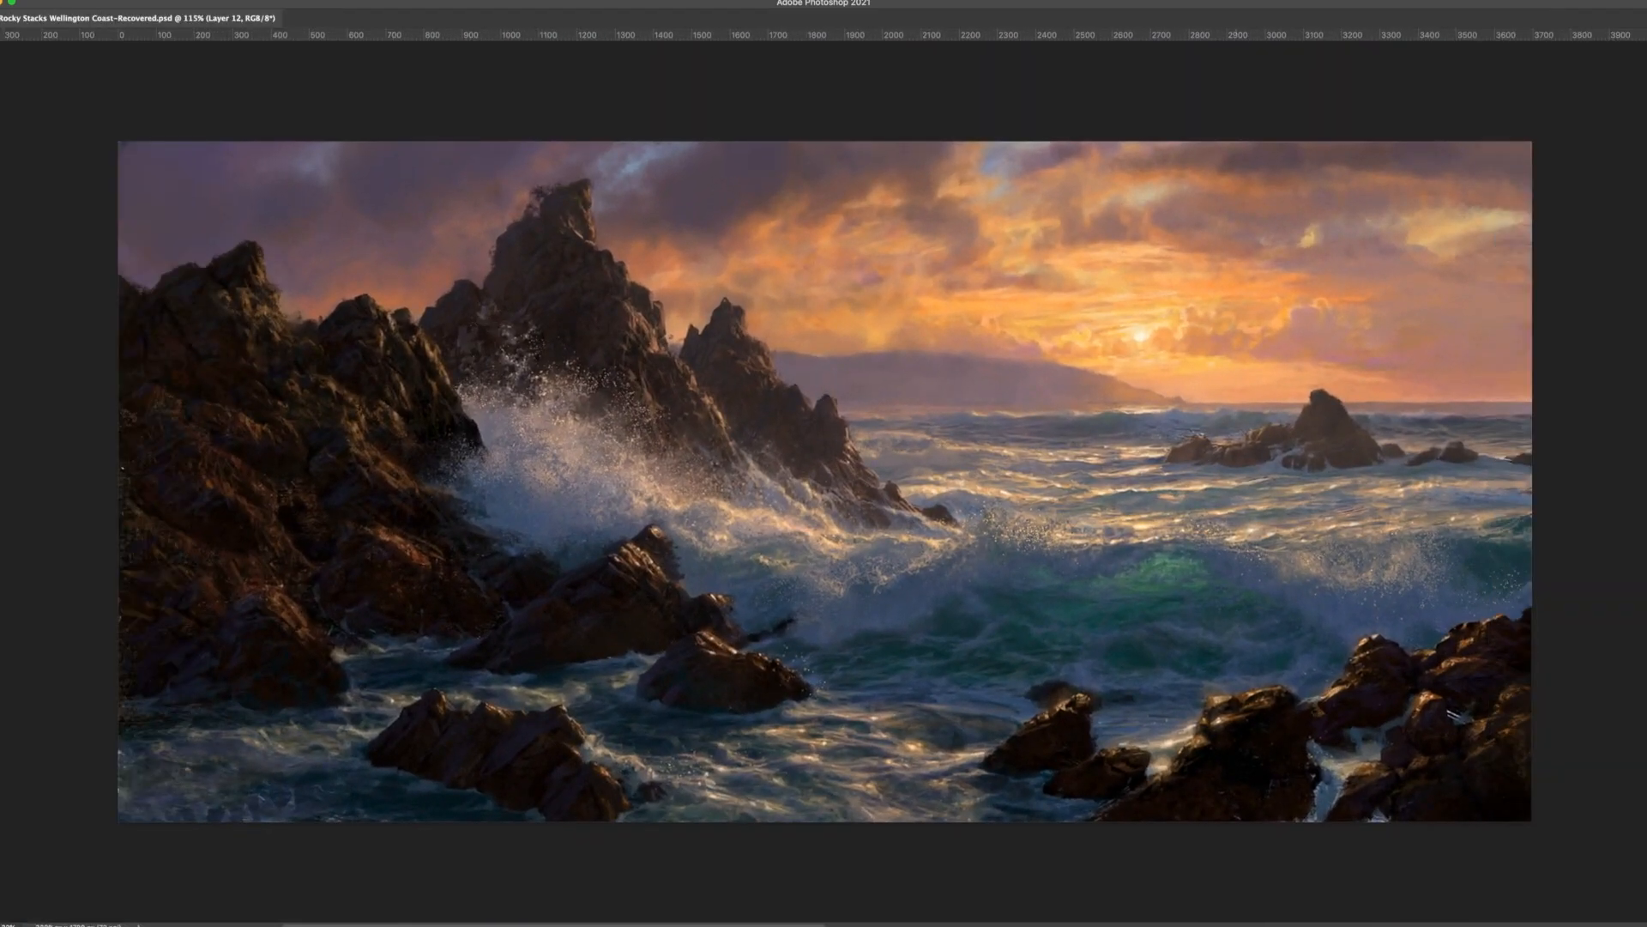